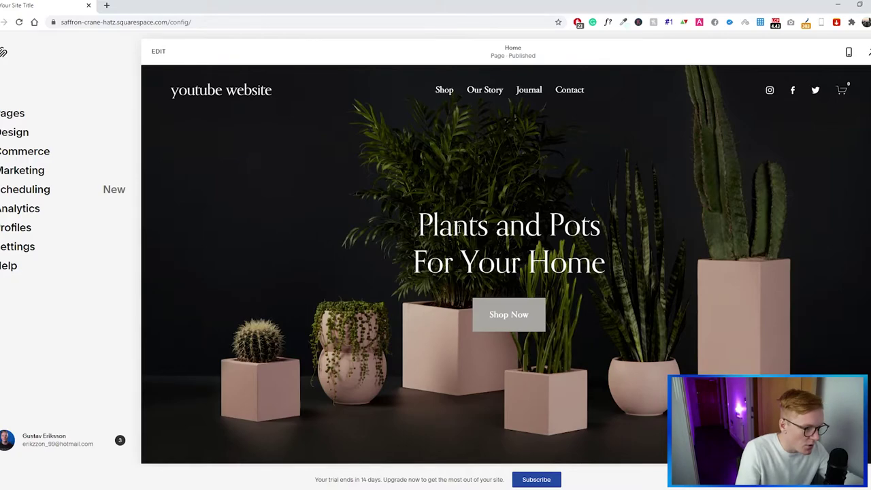
scroll(498, 188, down, 3)
scroll(446, 170, down, 3)
scroll(421, 173, down, 3)
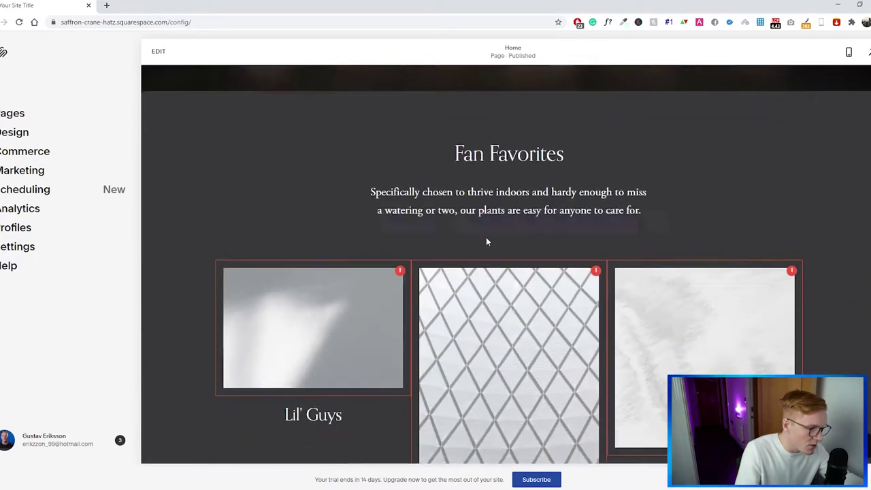
scroll(529, 204, up, 5)
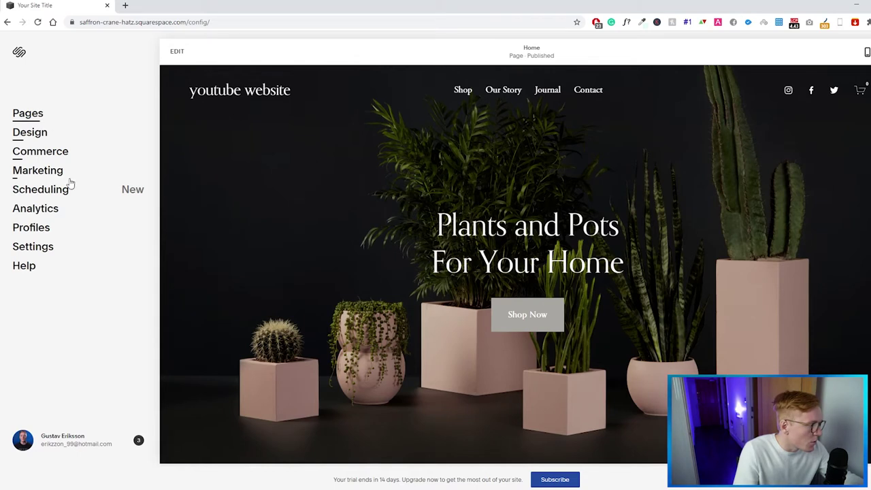
Step: Add a blank page to the main navigation and name it Youtube
click(33, 117)
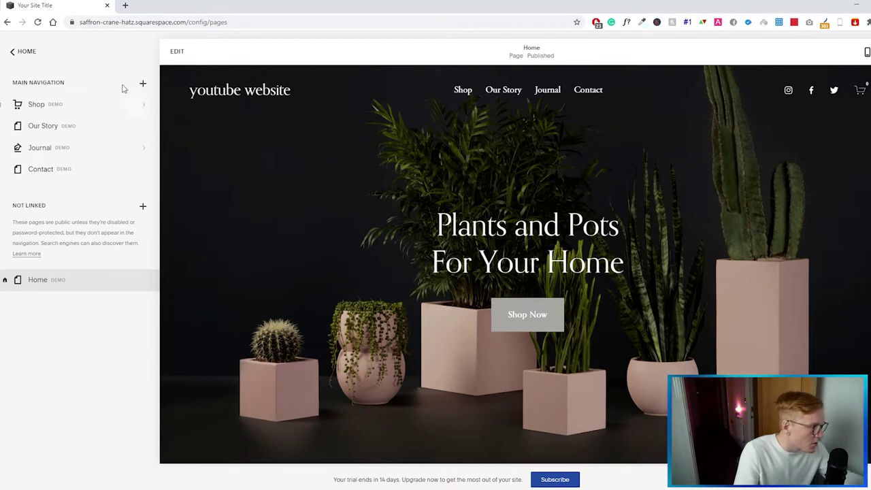
click(144, 86)
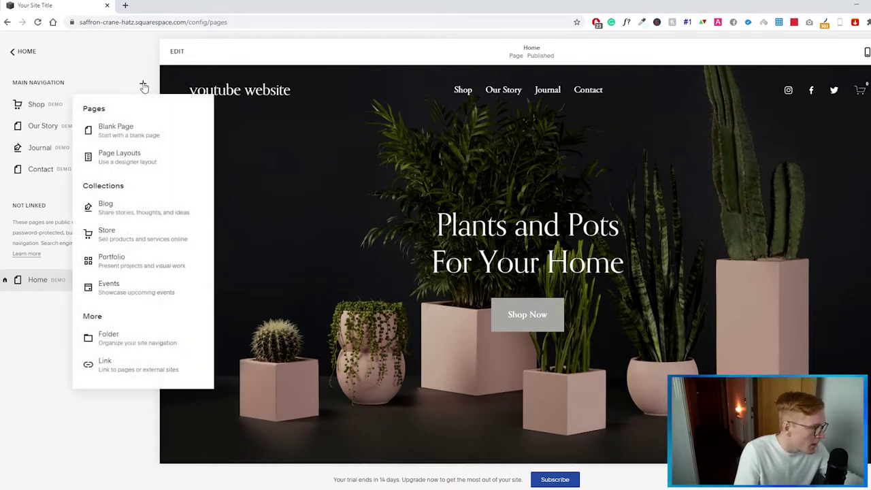
click(164, 133)
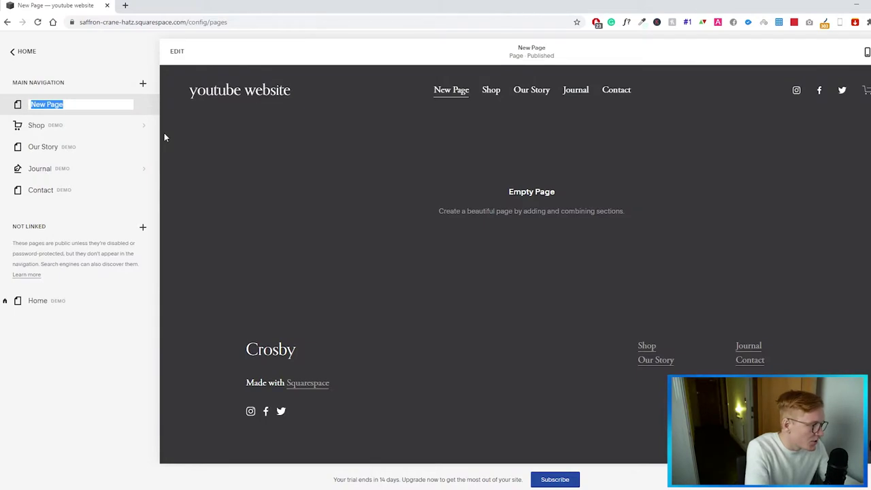
key(BackSpace)
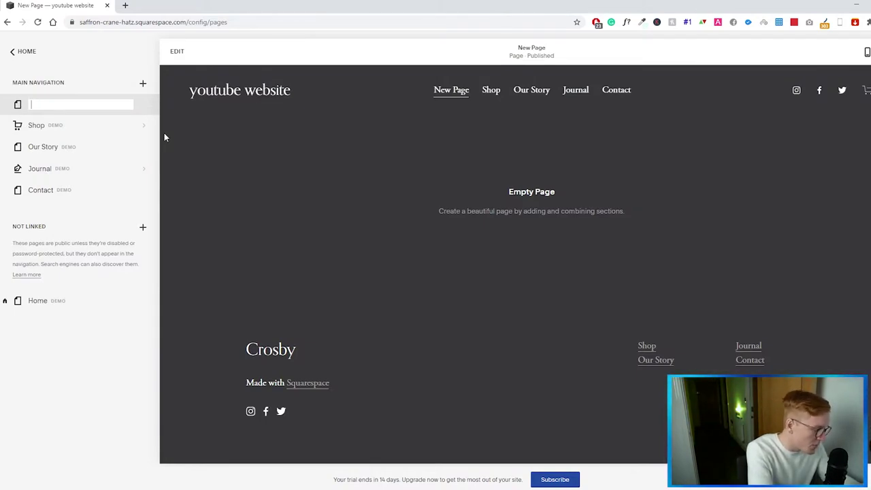
text(Yout)
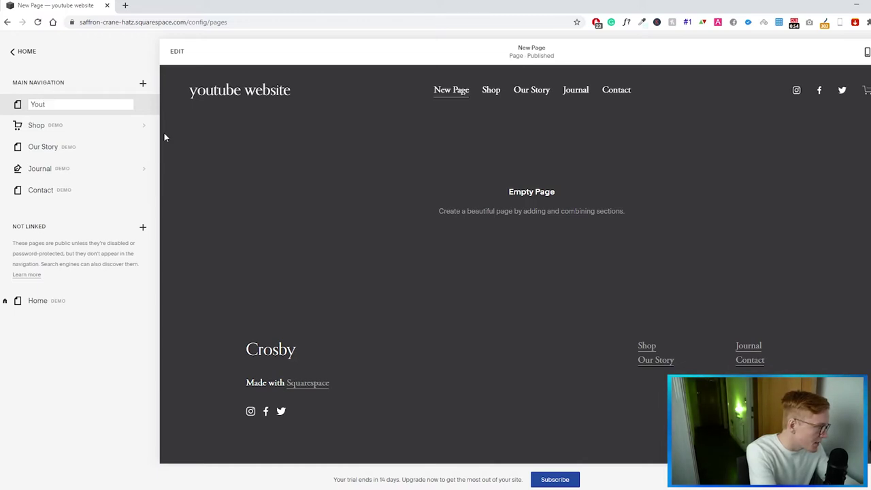
text(ube)
key(Return)
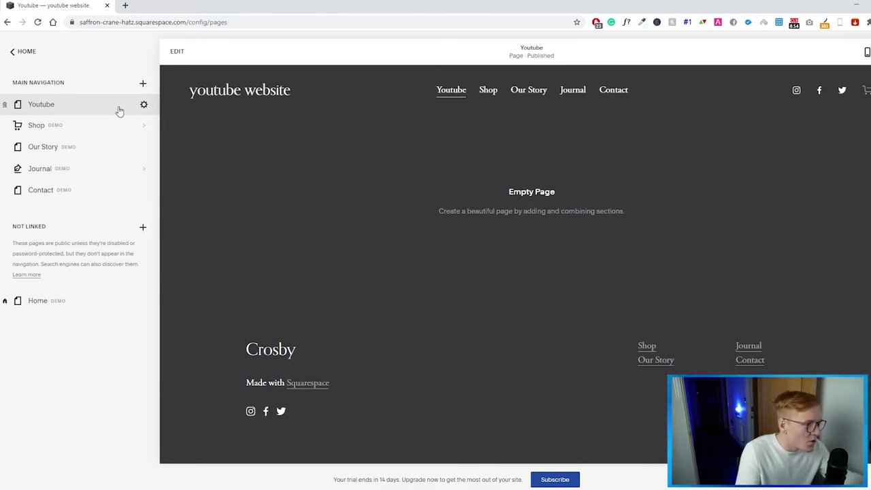
Step: Edit the Youtube page and add the Headlines section with right-aligned text over the mountain and timber building photo
click(181, 54)
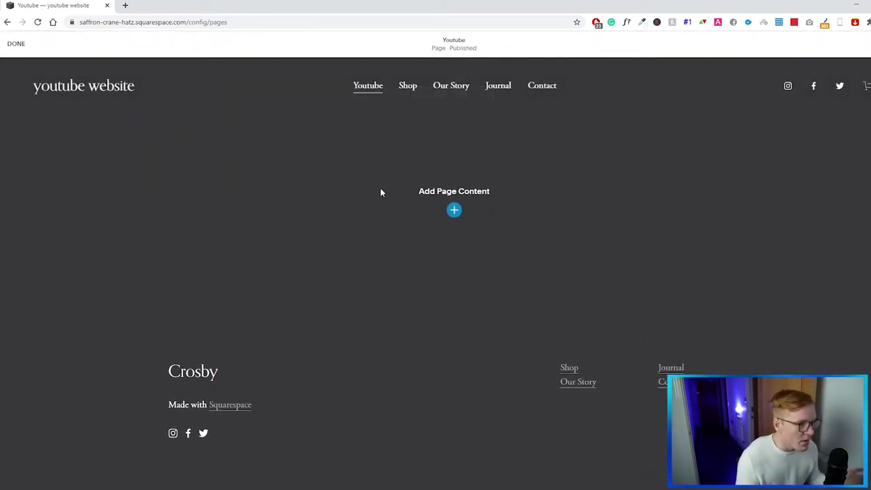
click(454, 211)
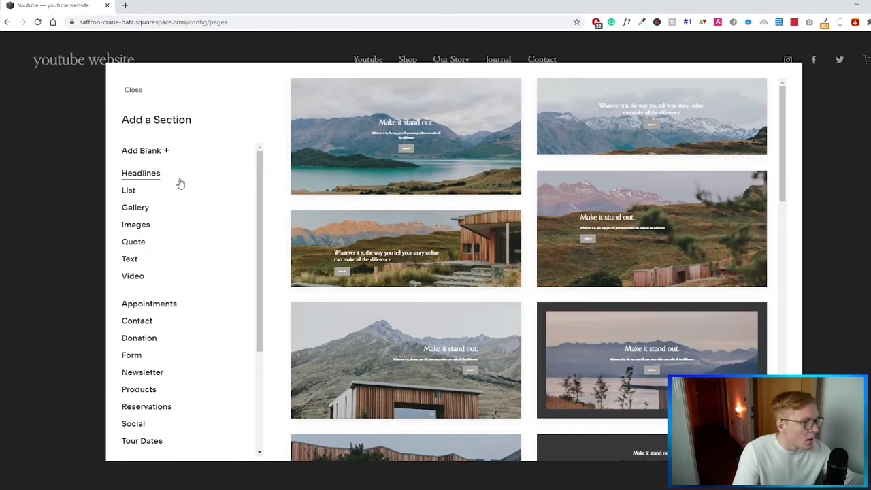
scroll(422, 190, down, 2)
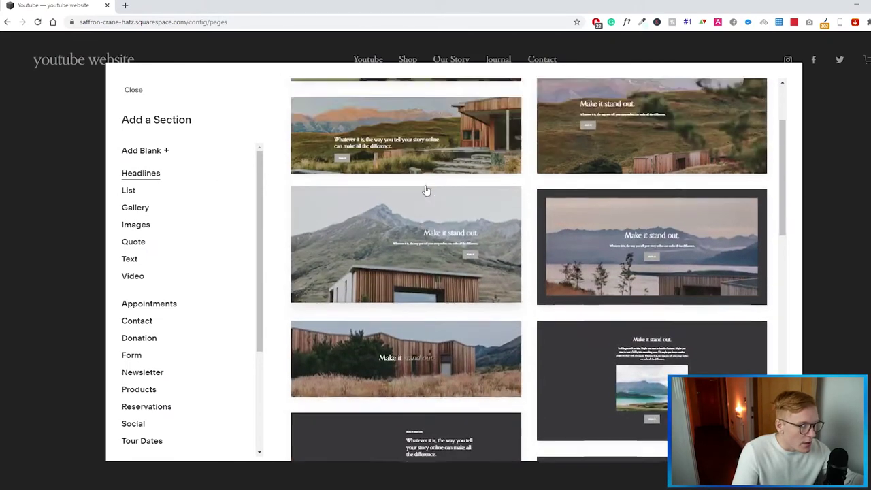
scroll(426, 191, up, 2)
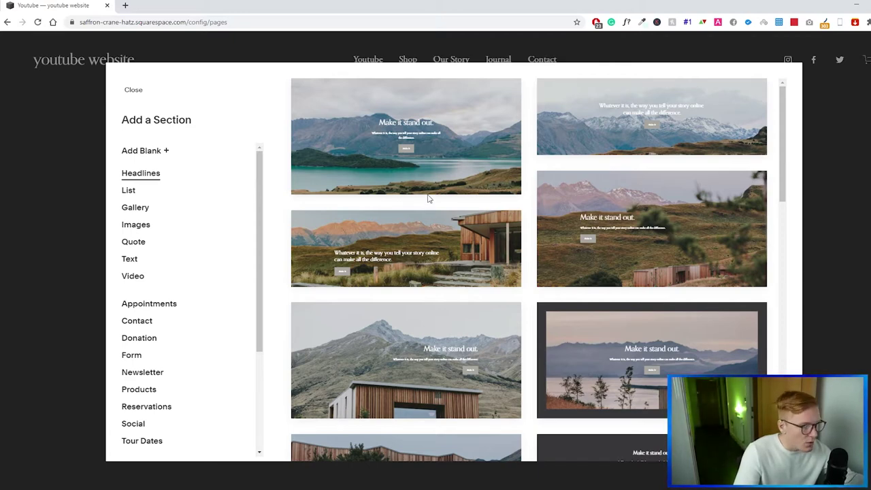
scroll(476, 187, down, 3)
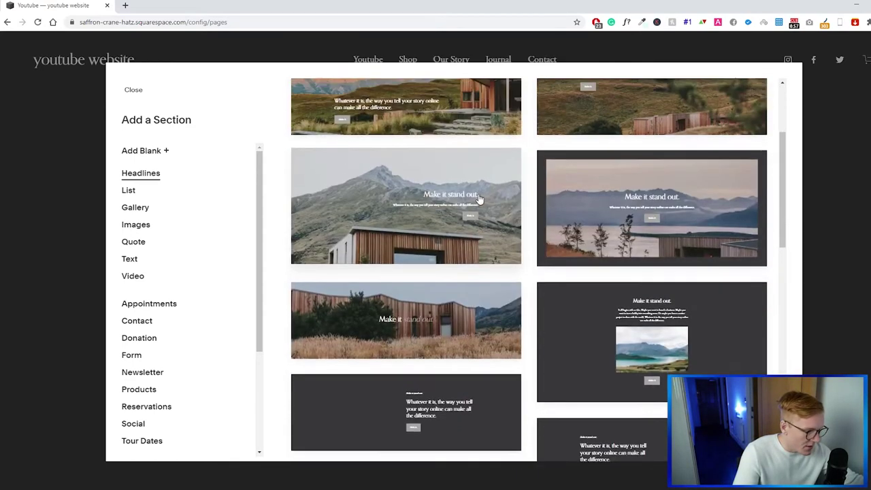
scroll(473, 189, up, 3)
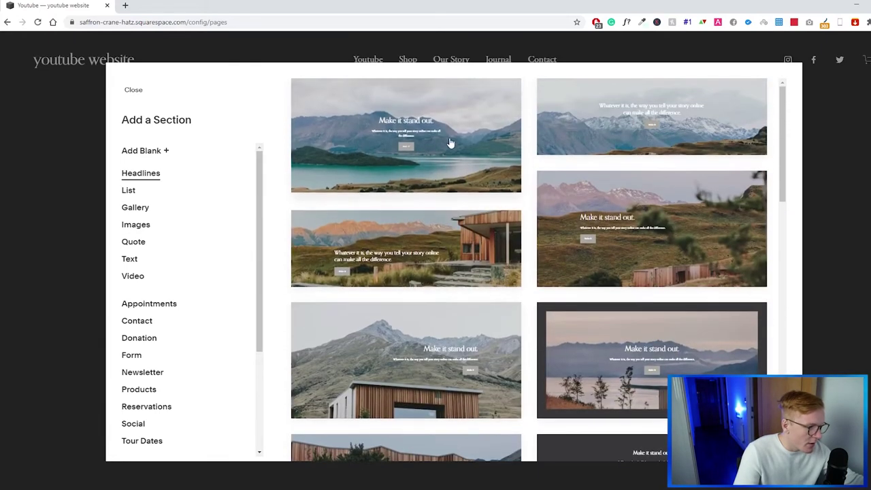
scroll(455, 237, down, 3)
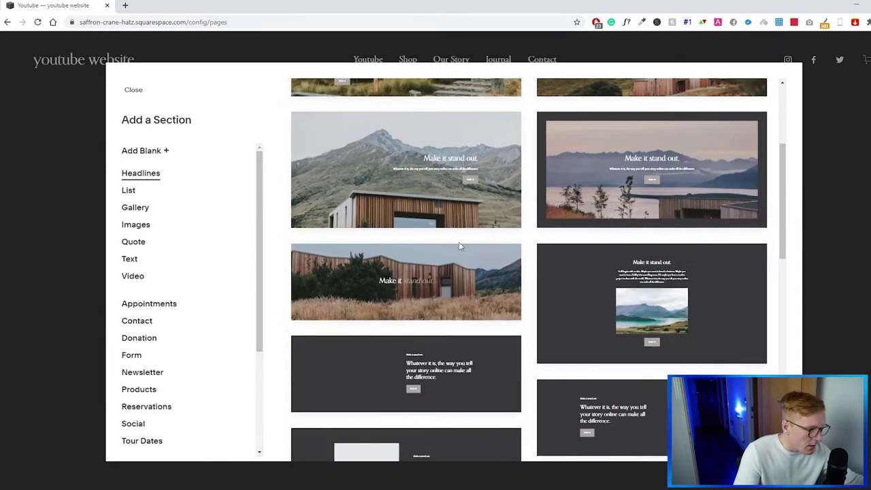
click(442, 175)
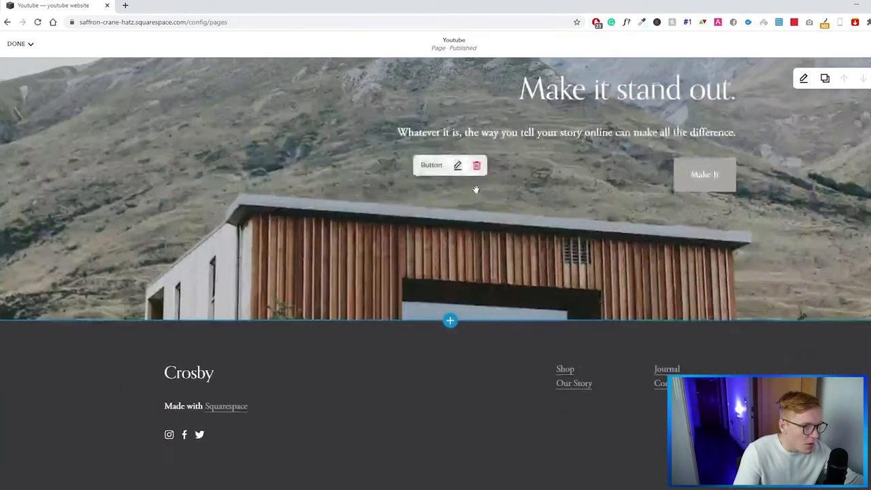
scroll(476, 189, up, 3)
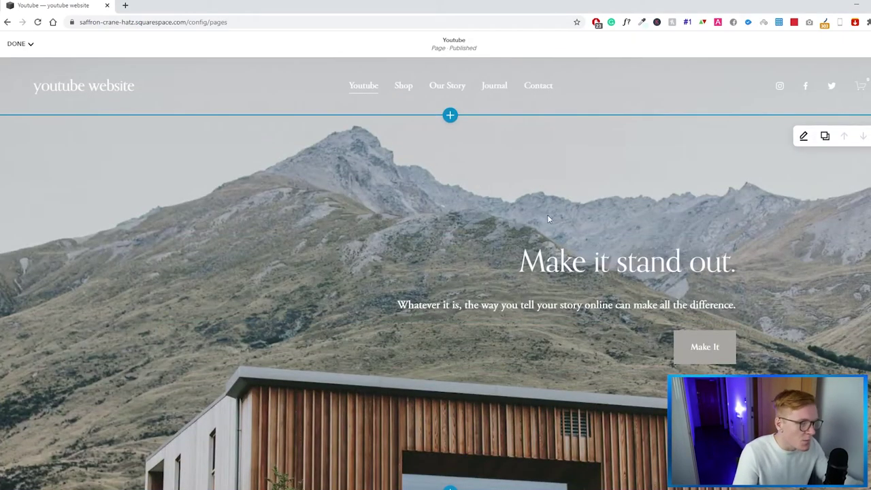
Step: Select the entire "Make it stand out." heading text in the new section
scroll(547, 214, down, 2)
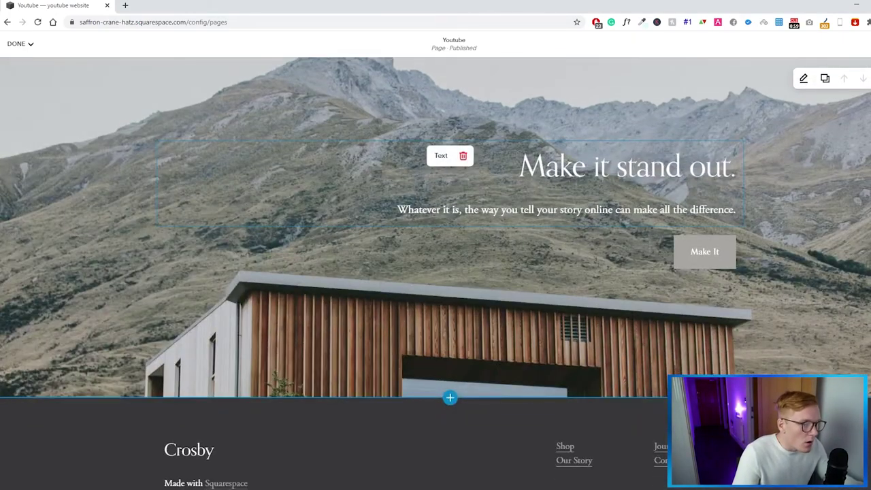
drag(520, 165, 706, 165)
scroll(657, 192, up, 2)
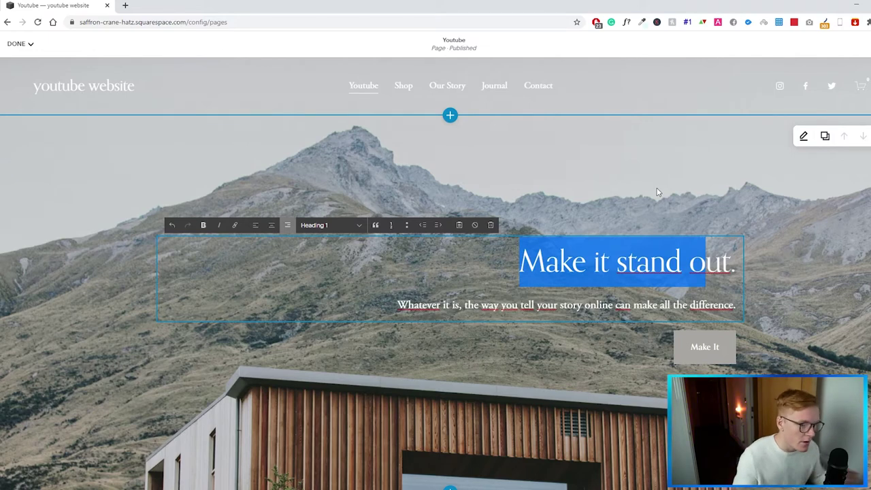
drag(520, 267, 706, 267)
click(722, 268)
drag(520, 267, 750, 266)
click(751, 265)
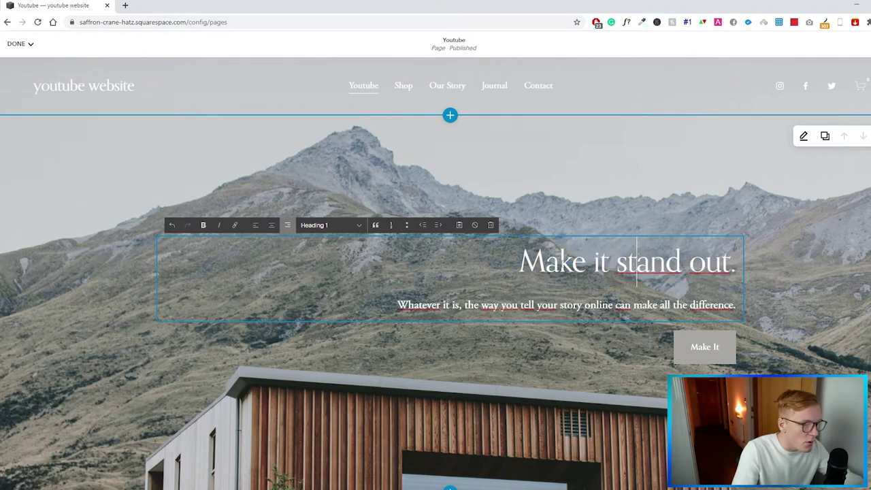
drag(520, 268, 751, 270)
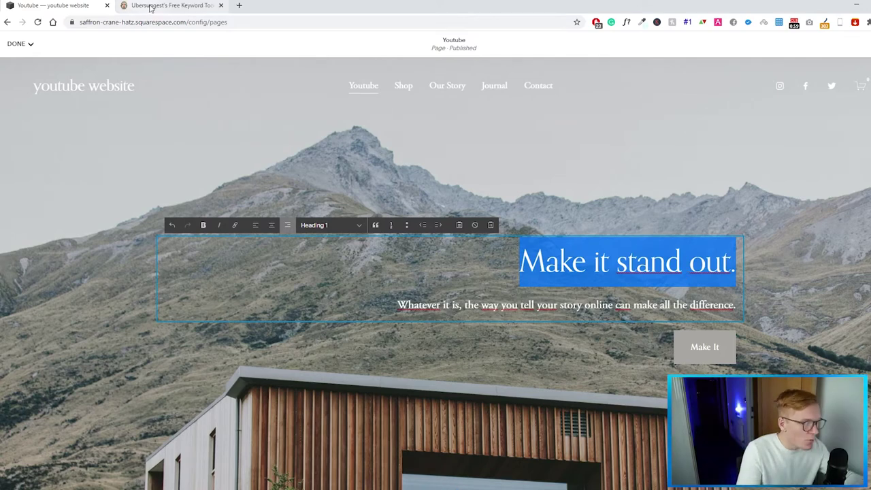
Step: Switch to Ubersuggest and enter "london plant pots" as the keyword to research
click(153, 6)
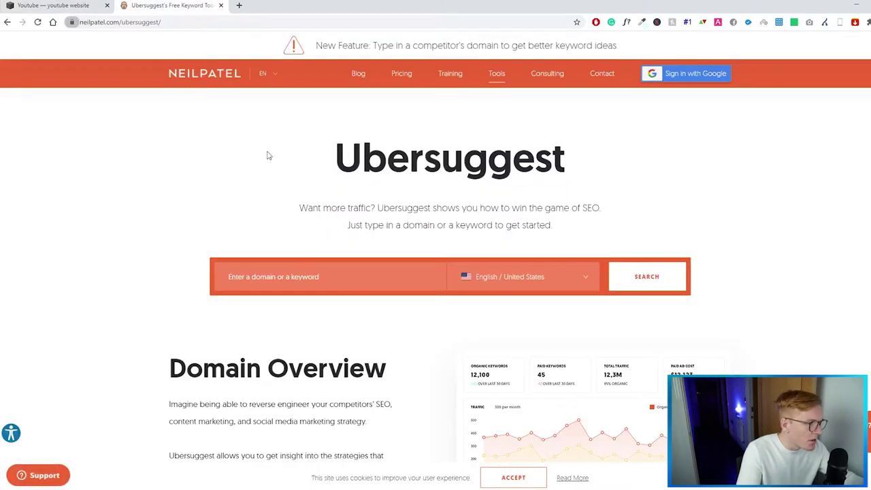
scroll(236, 166, down, 1)
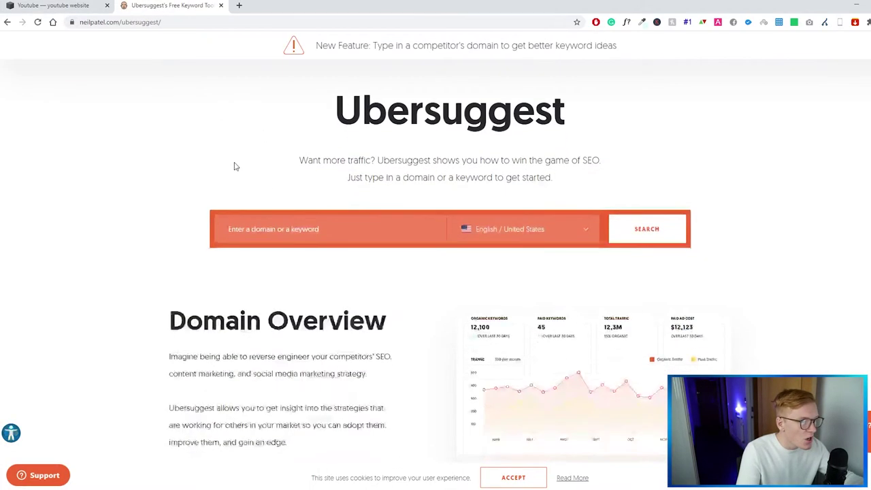
scroll(236, 166, up, 1)
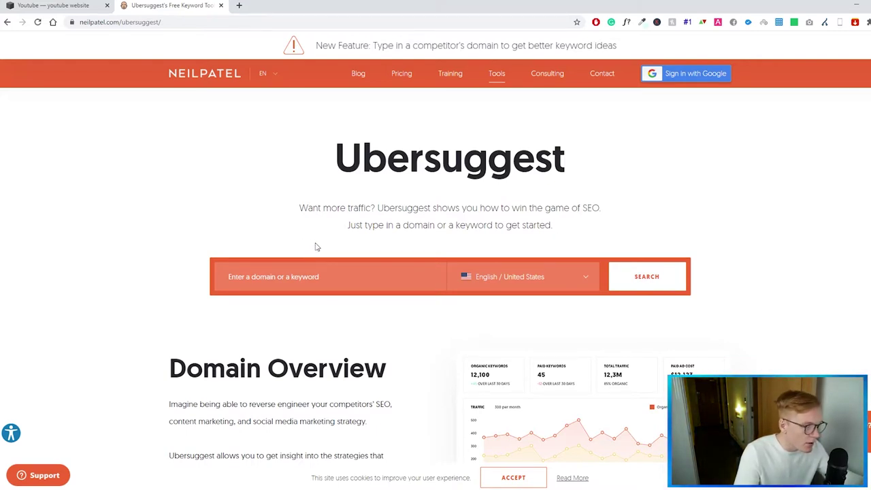
click(331, 266)
text(london plant pots)
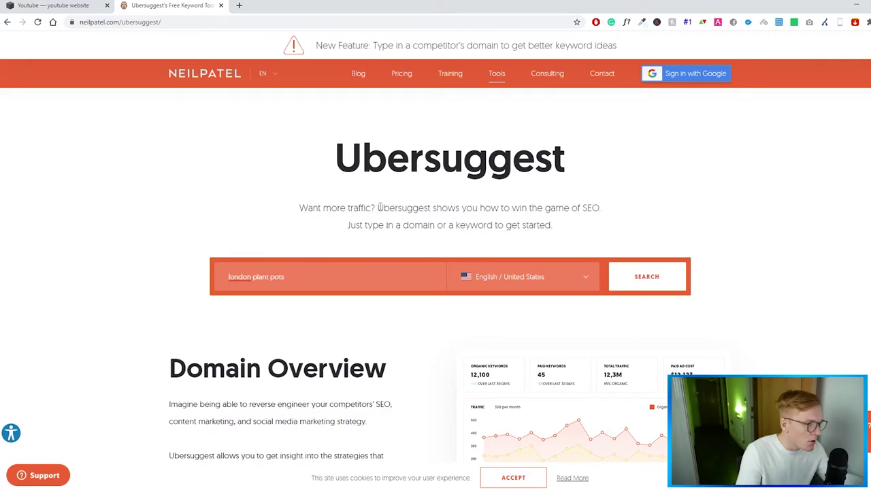
drag(326, 264, 190, 283)
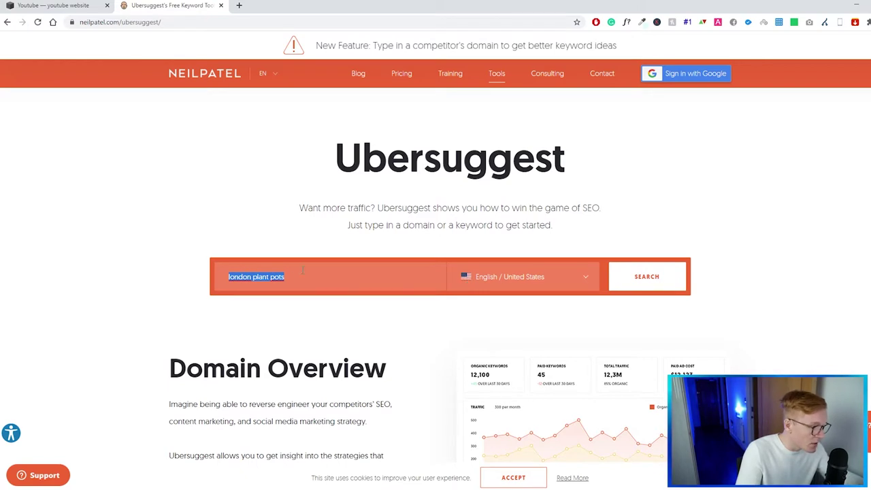
key(End)
Step: Set the keyword search's language and country to English / United Kingdom and run the search
click(503, 276)
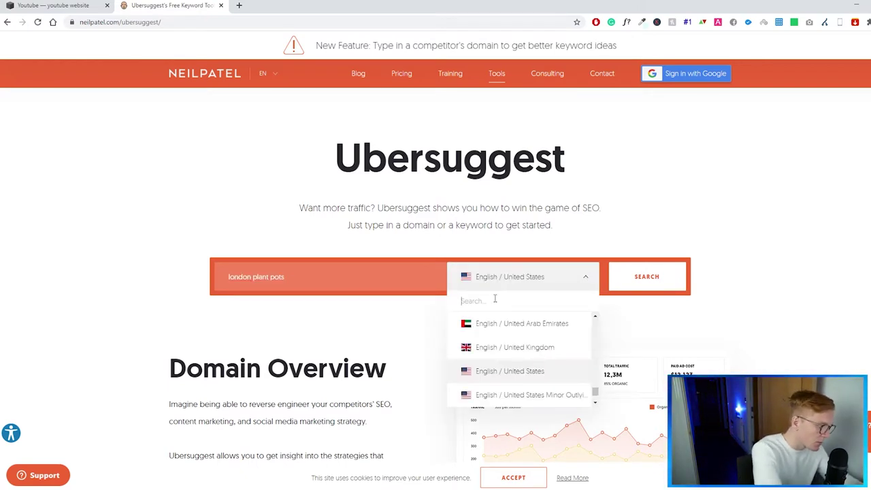
text(united)
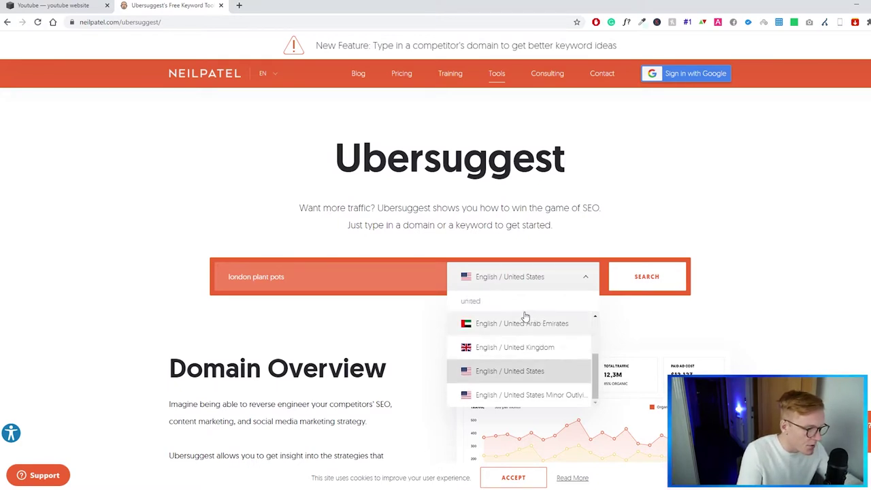
click(517, 348)
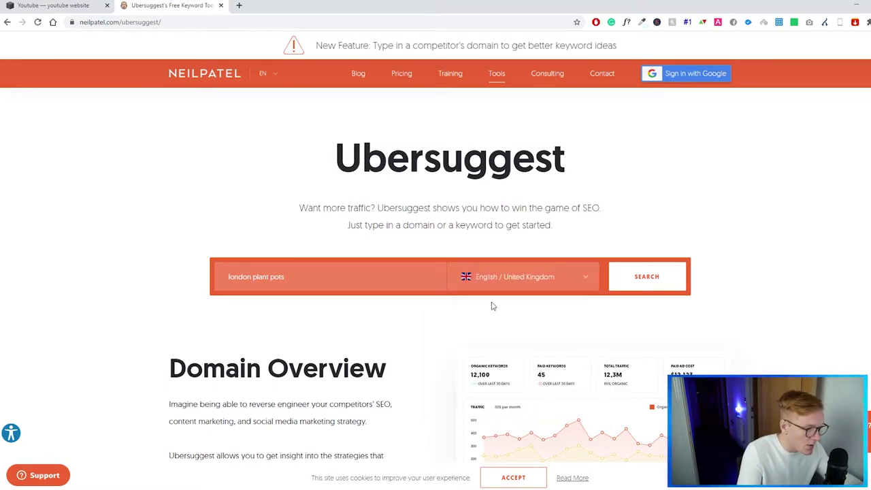
click(626, 279)
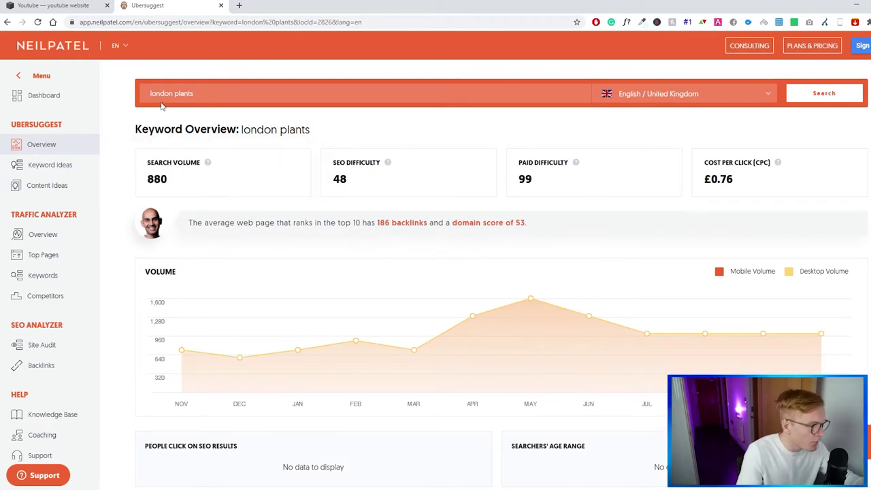
Step: Examine the keyword overview for "london plants", including search volume, SEO difficulty, cost per click and the monthly volume chart
triple_click(217, 93)
drag(217, 129, 236, 130)
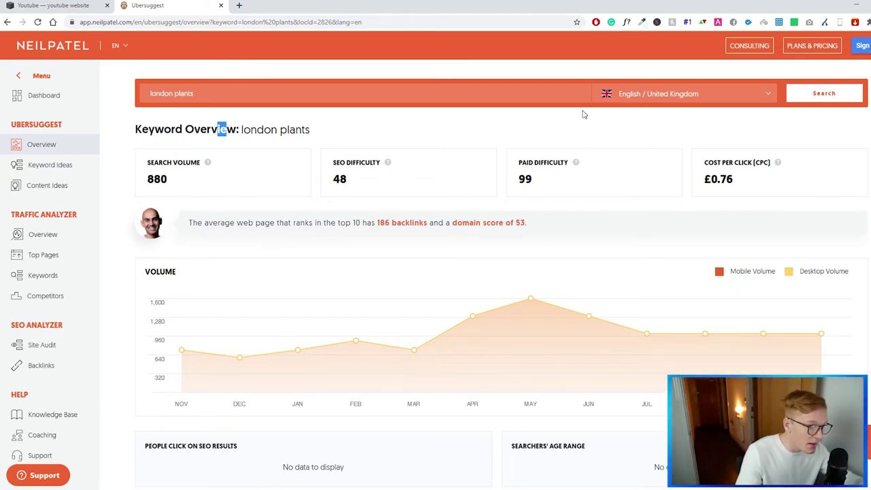
scroll(538, 130, down, 1)
scroll(529, 136, up, 1)
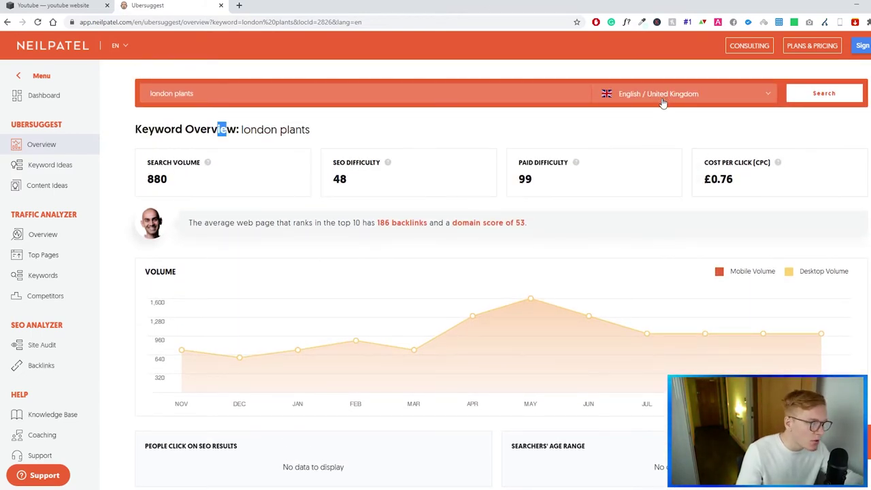
drag(242, 129, 362, 128)
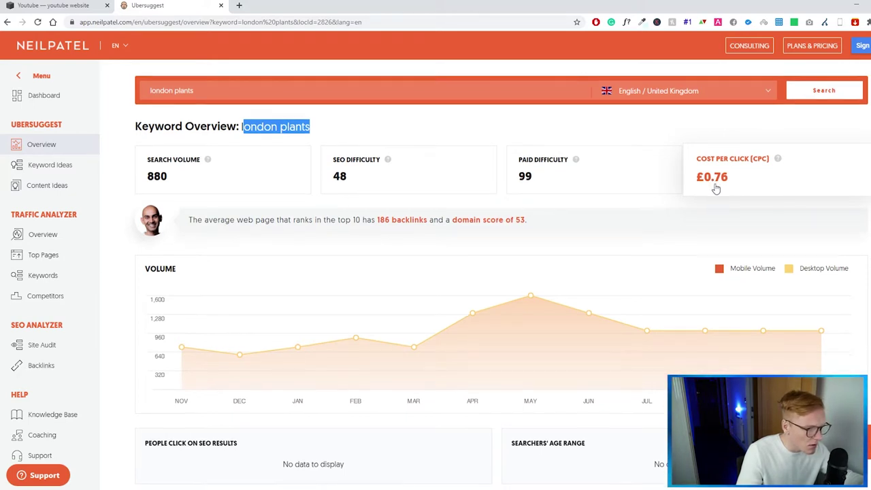
scroll(715, 189, down, 1)
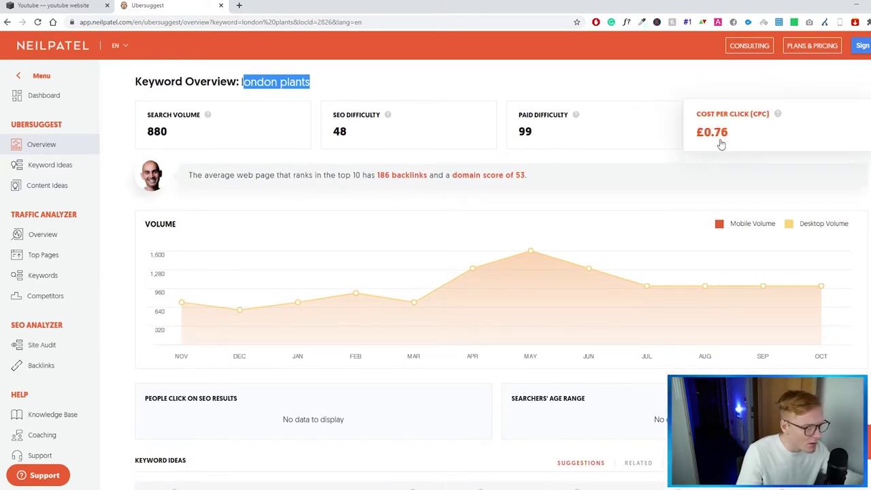
scroll(681, 156, down, 2)
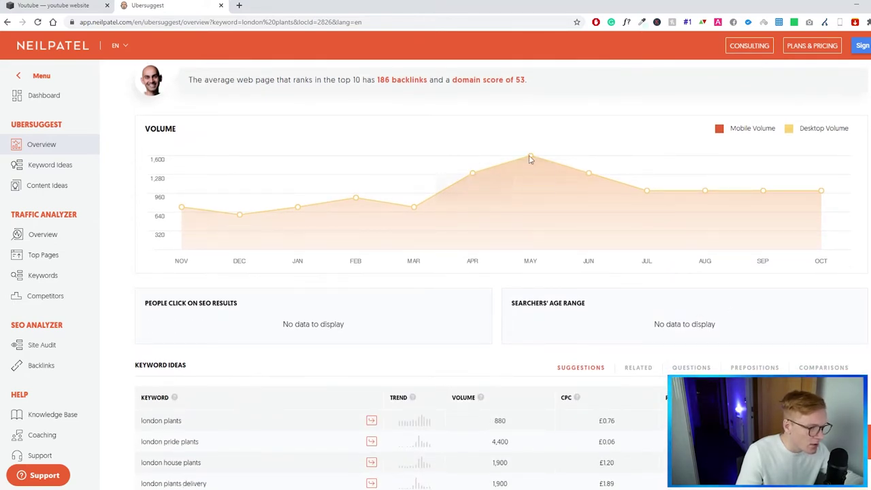
Step: Review the monthly search volume trend for "london plants" and compare its suggested keyword ideas by volume and difficulty
mouse_move(528, 162)
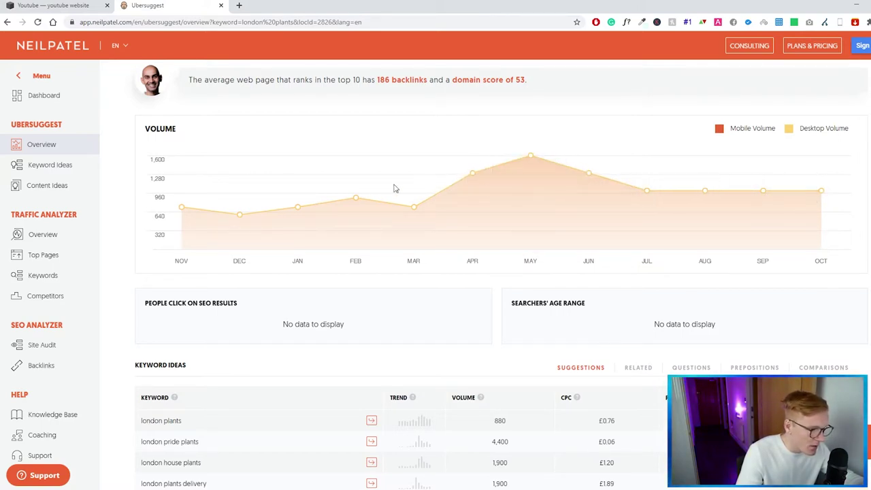
mouse_move(648, 195)
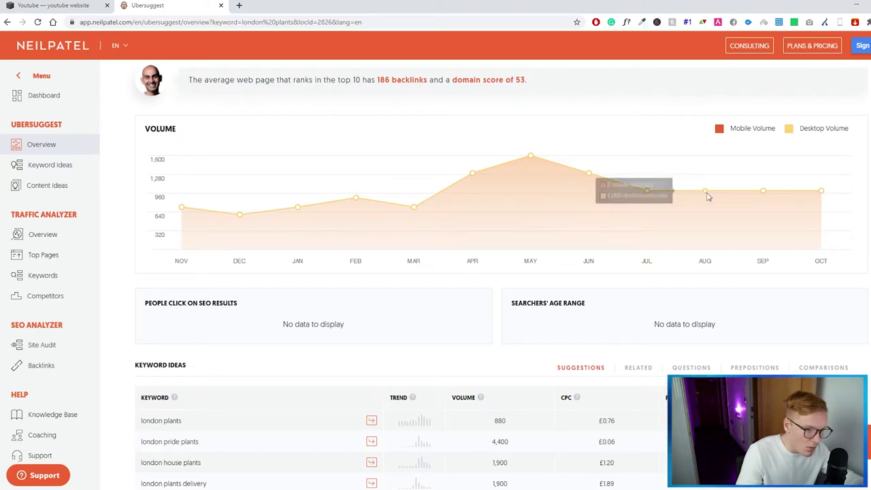
scroll(337, 189, down, 2)
scroll(337, 189, down, 1)
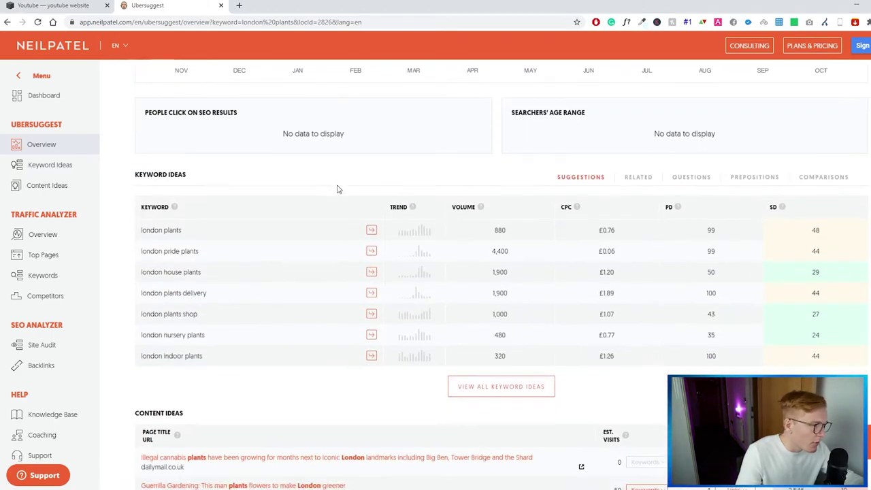
scroll(337, 189, up, 3)
scroll(337, 189, down, 2)
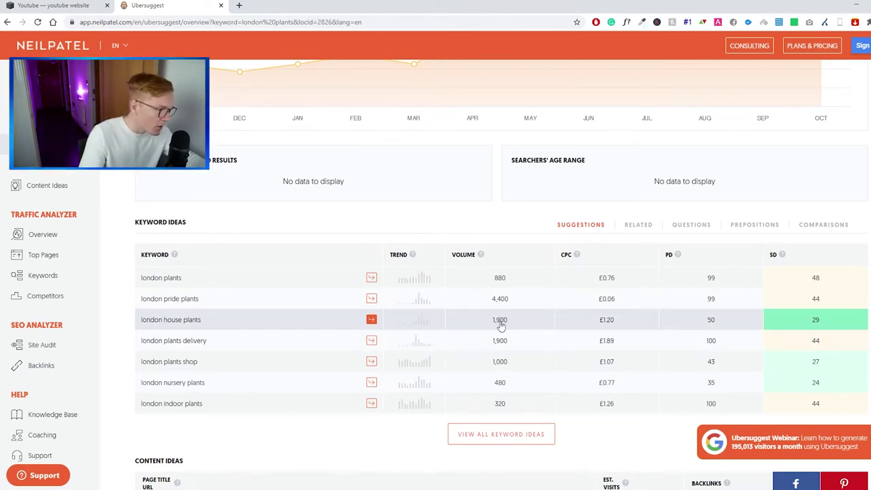
Step: Open the detailed keyword ideas for "london house plants" and copy that phrase, pasting it into the browser's address bar as plain text
click(139, 323)
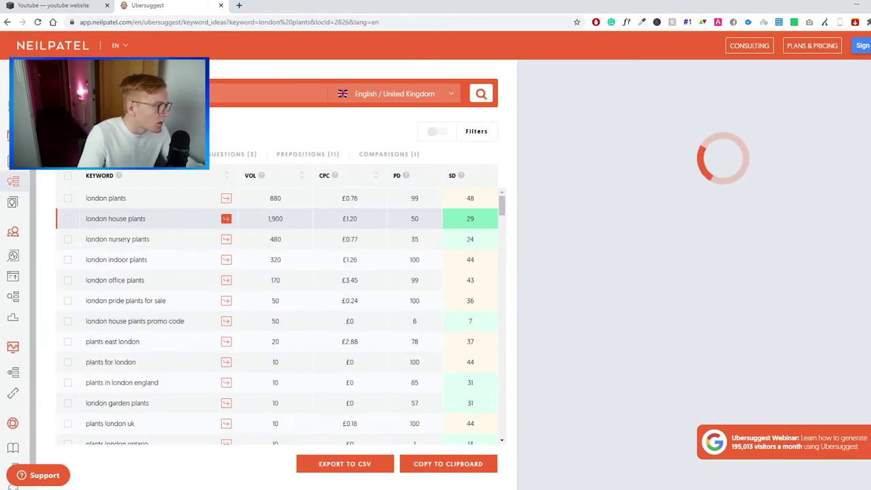
drag(797, 88, 436, 74)
key(ctrl+c)
key(ctrl+l)
key(ctrl+v)
key(ctrl+a)
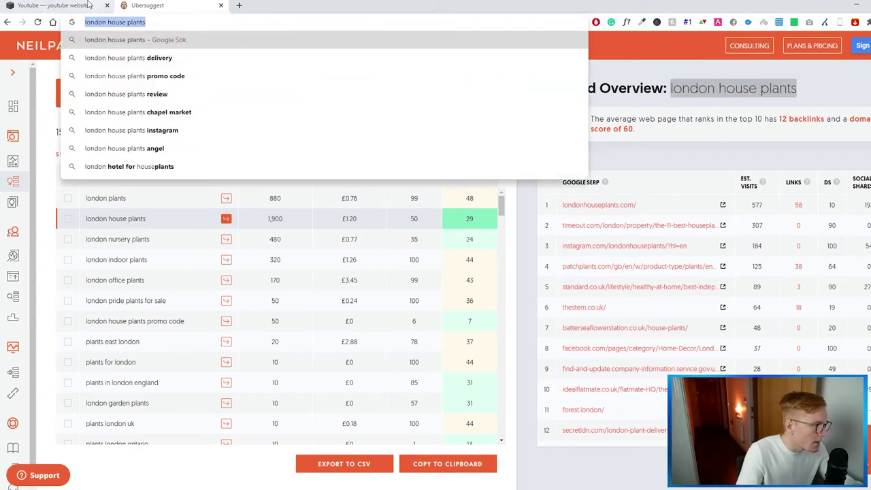
Step: Switch back to the Squarespace page and replace the "Make it stand out." heading with "london house plants"
click(53, 5)
click(559, 262)
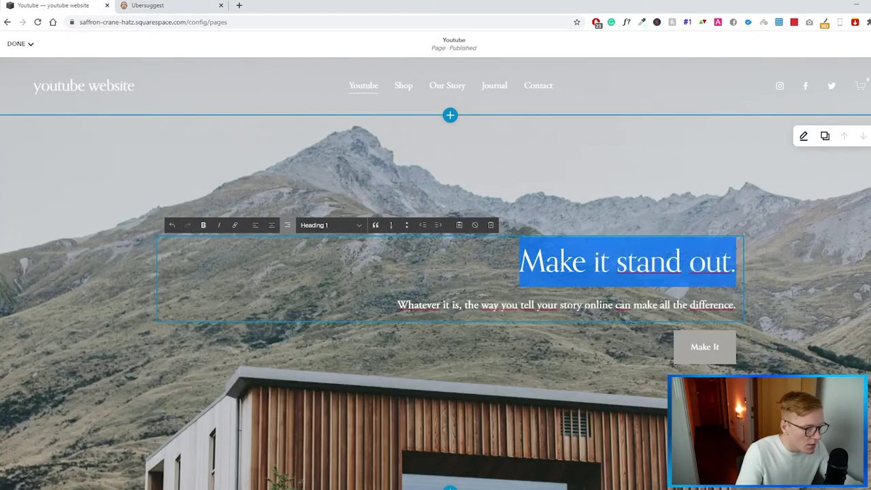
drag(560, 263, 745, 278)
key(ctrl+v)
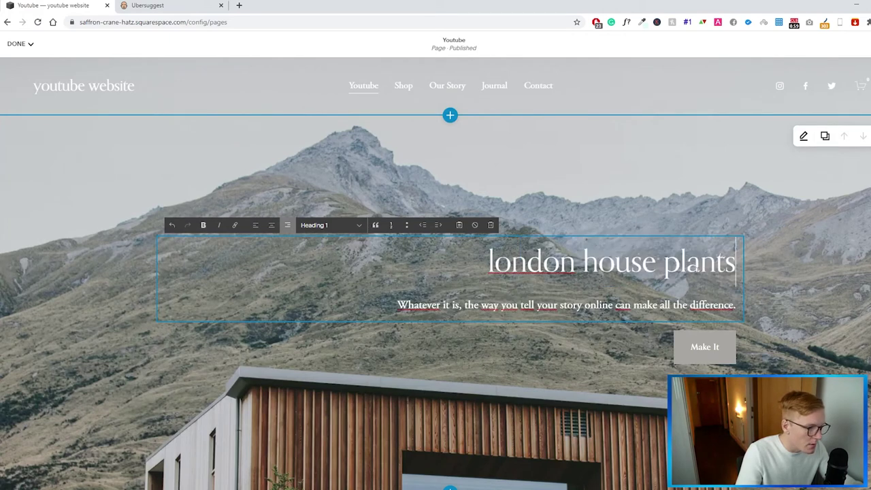
Step: Capitalise each word of the heading so it reads "London House Plants"
drag(495, 262, 488, 262)
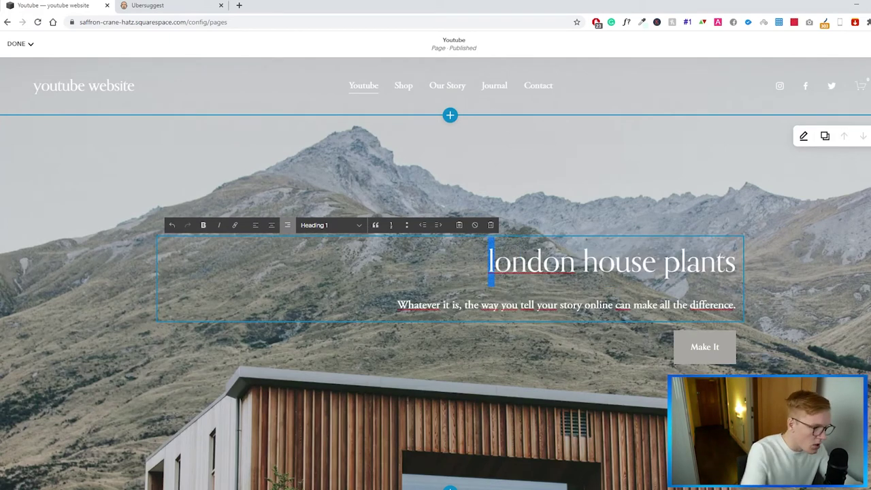
text(L)
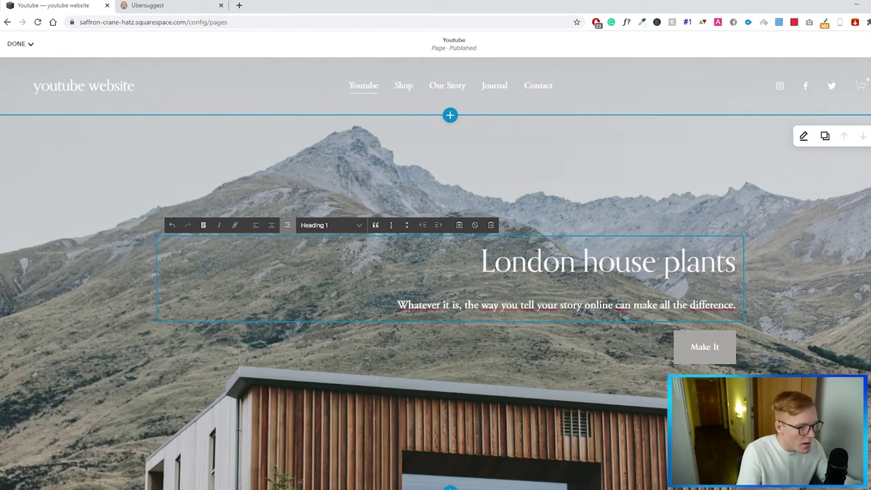
click(597, 264)
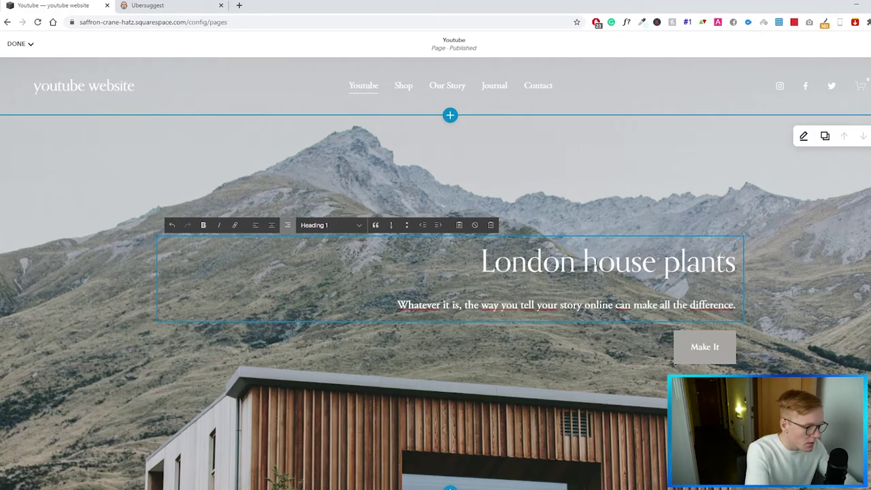
key(BackSpace)
text(H)
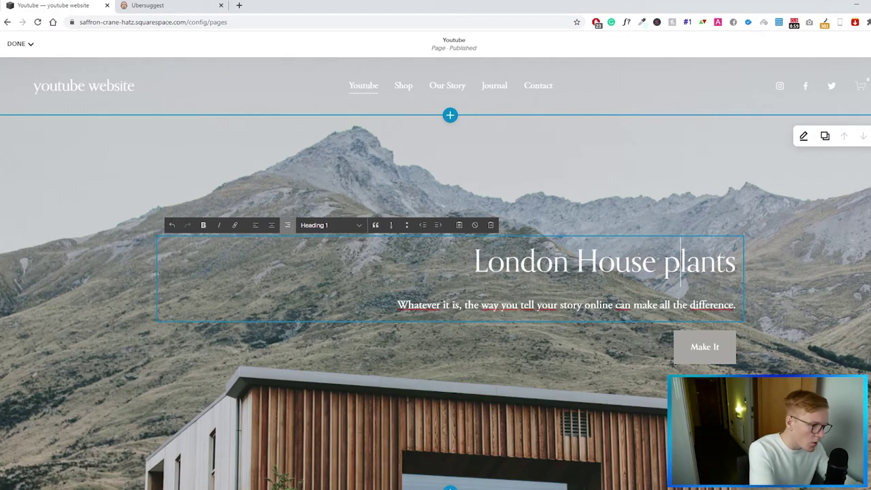
key(BackSpace)
text(P)
triple_click(782, 258)
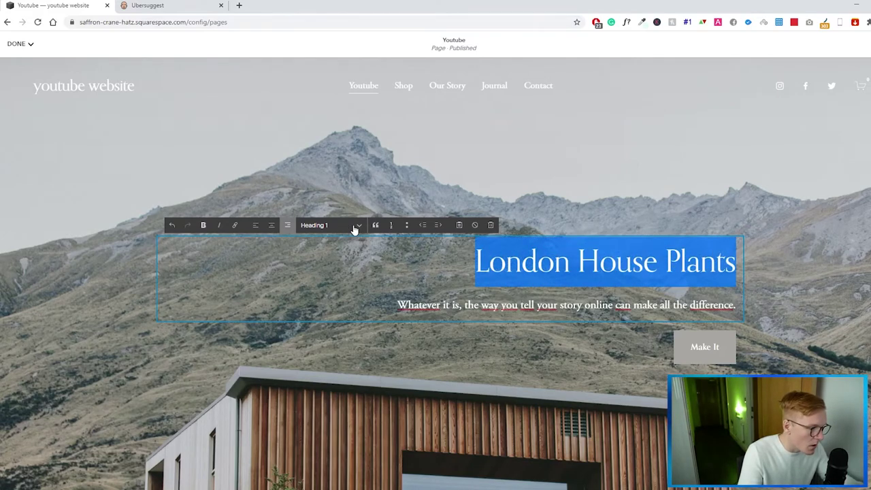
click(600, 213)
triple_click(606, 262)
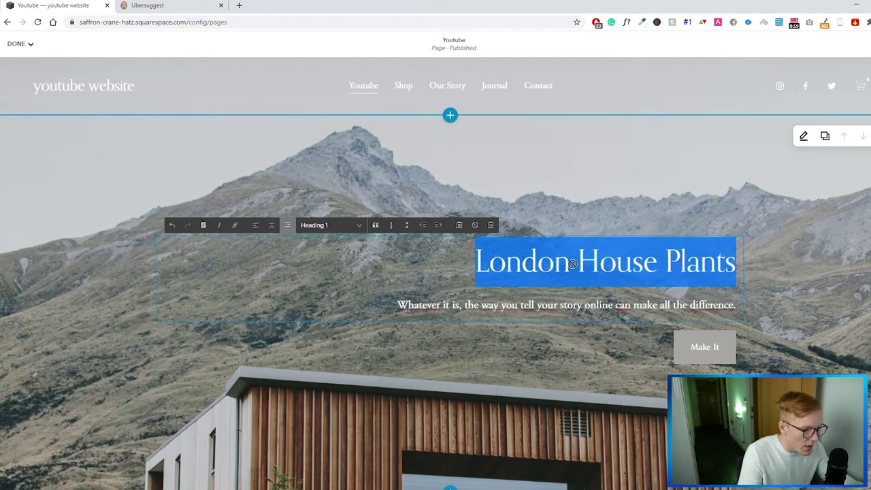
click(606, 261)
drag(475, 261, 736, 262)
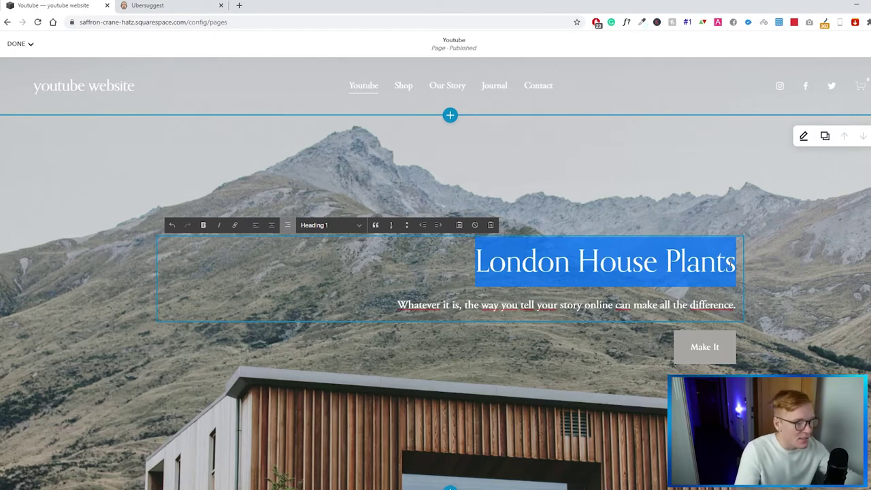
click(713, 192)
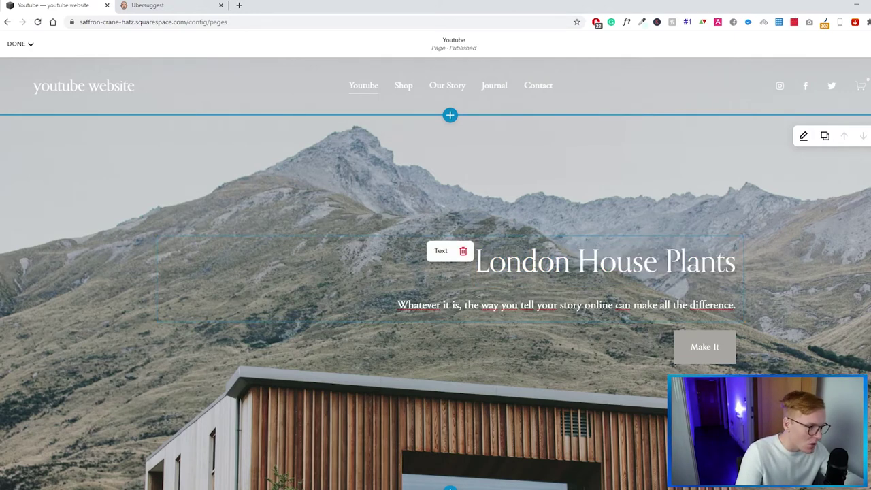
Step: Replace the paragraph below the heading with "We sell the best plants in London with delivery the next day!"
scroll(481, 288, down, 1)
click(398, 257)
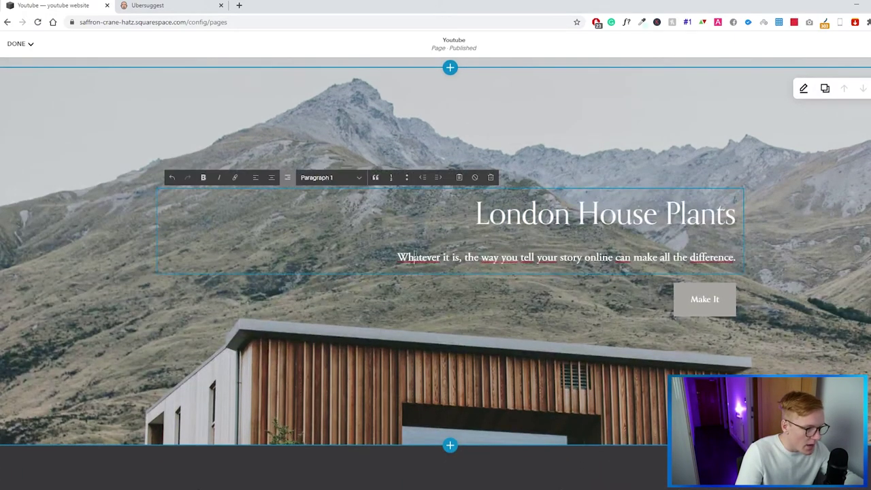
drag(398, 257, 736, 257)
click(655, 257)
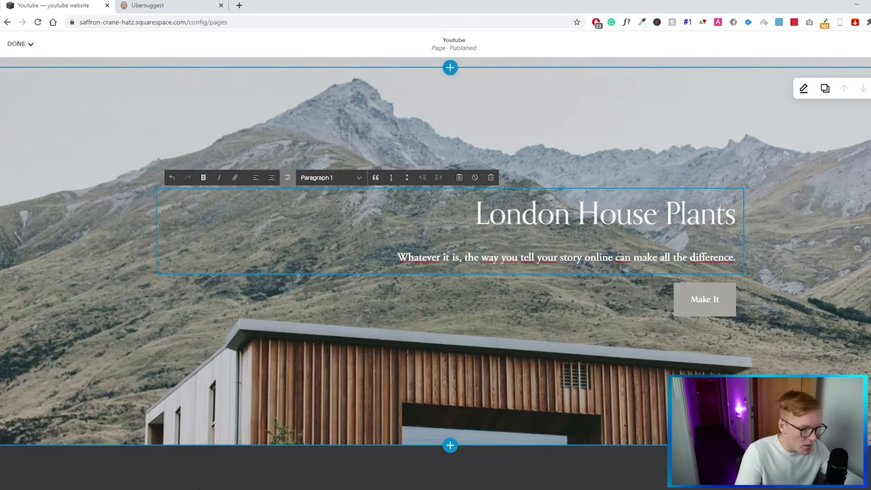
drag(399, 259, 736, 258)
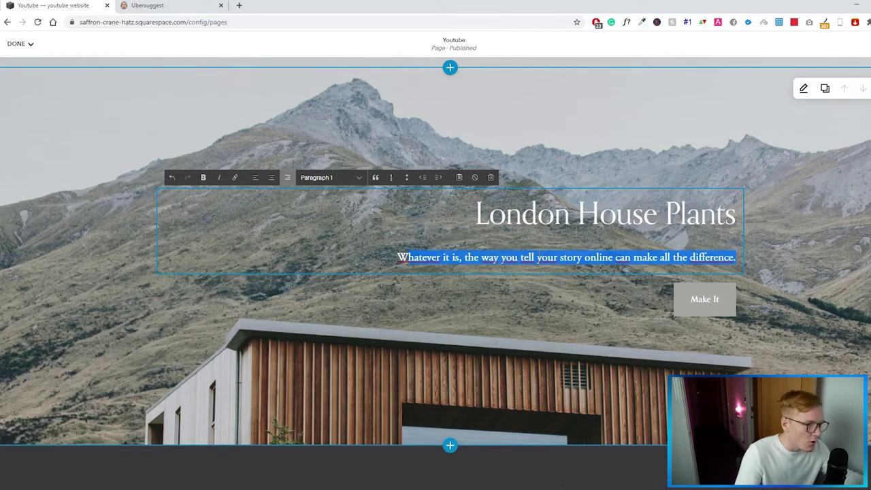
key(ctrl+v)
click(790, 253)
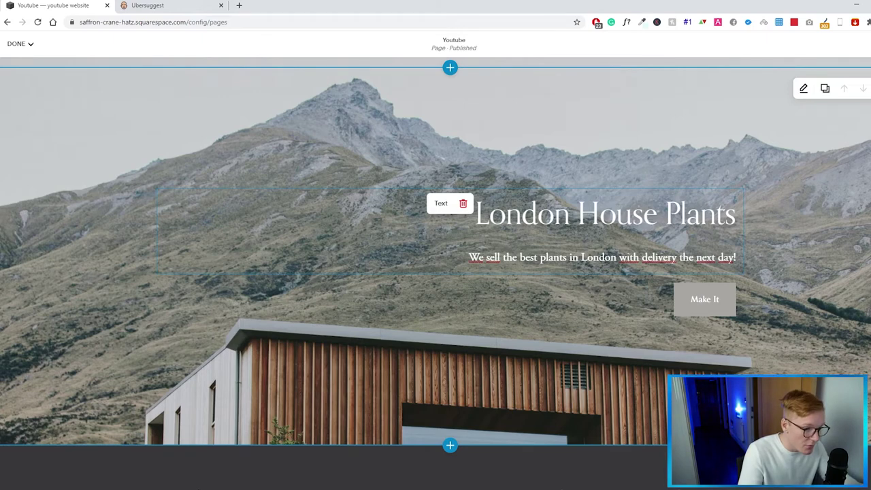
click(715, 258)
click(739, 260)
Step: Open the settings of the "Make It" button and change its text to "Browse our plants"
scroll(678, 259, down, 1)
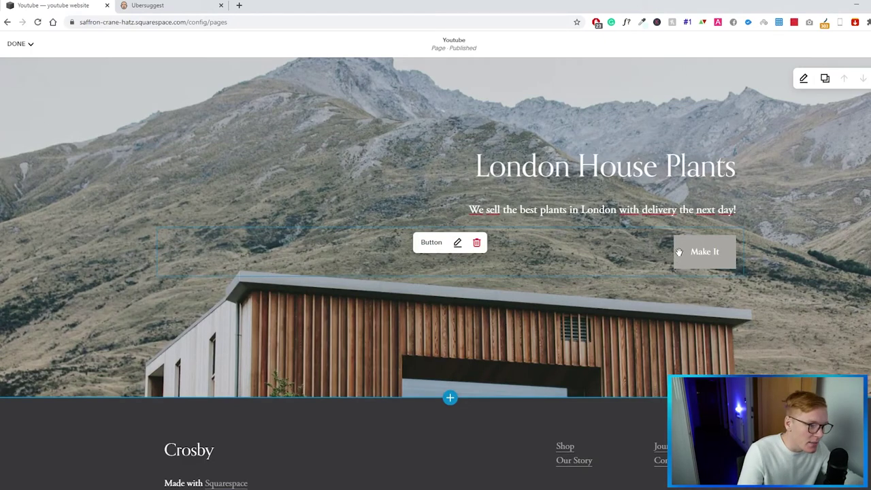
scroll(667, 263, up, 2)
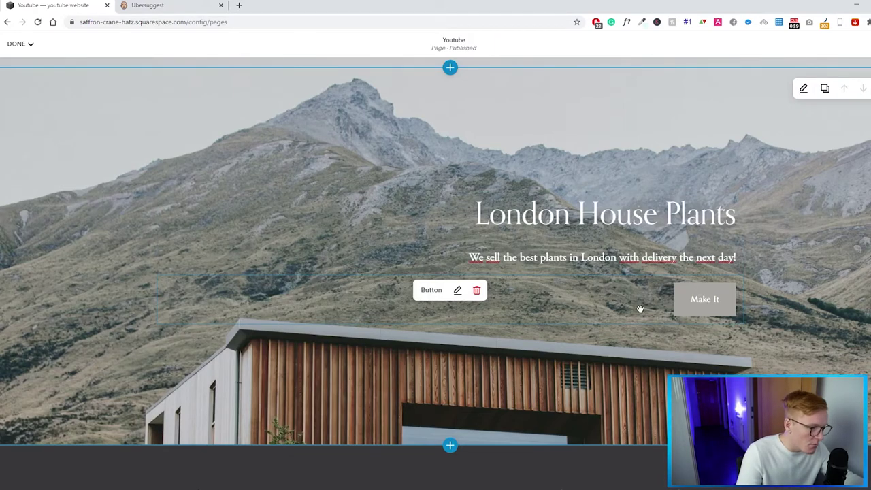
click(458, 290)
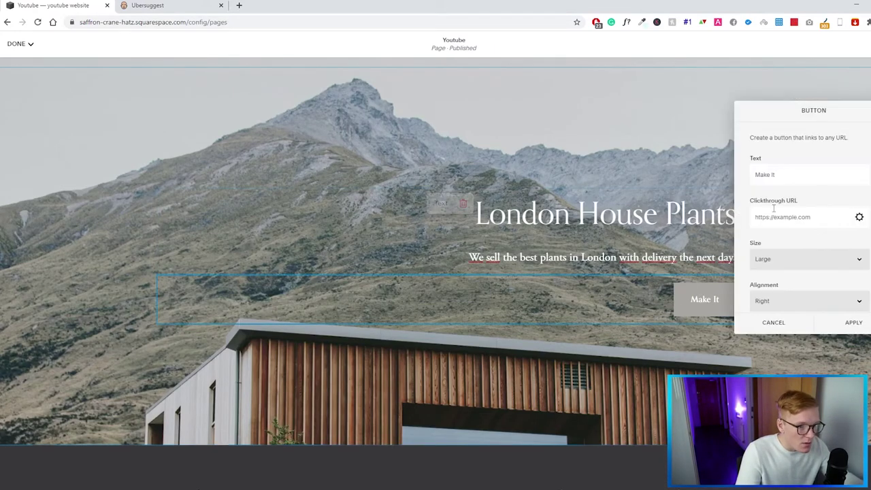
drag(795, 178, 710, 181)
text(Br)
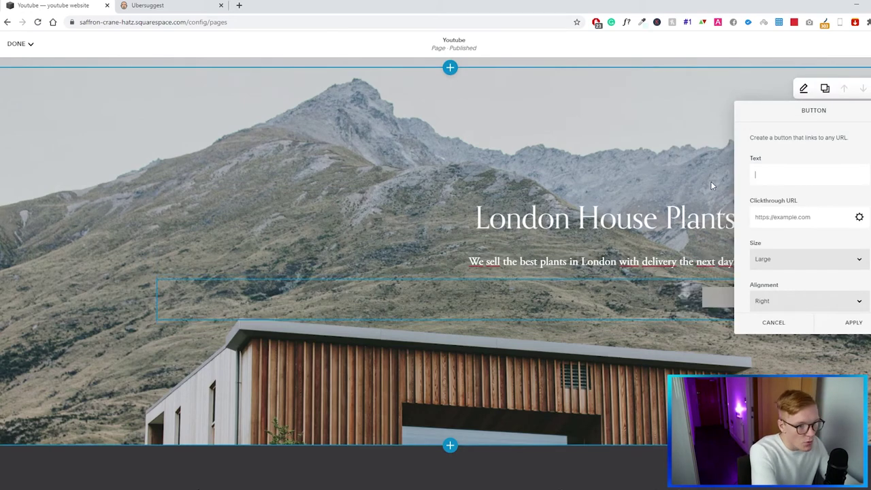
text(wo)
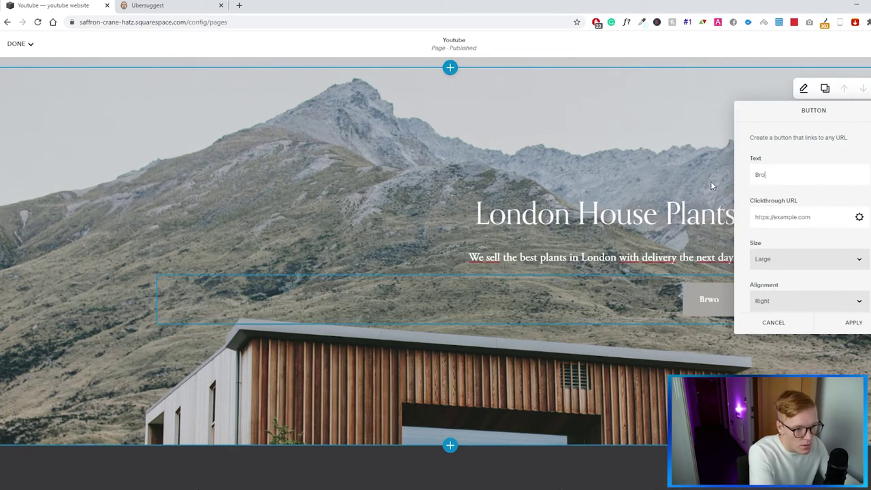
key(BackSpace)
key(BackSpace)
text(owse our plants)
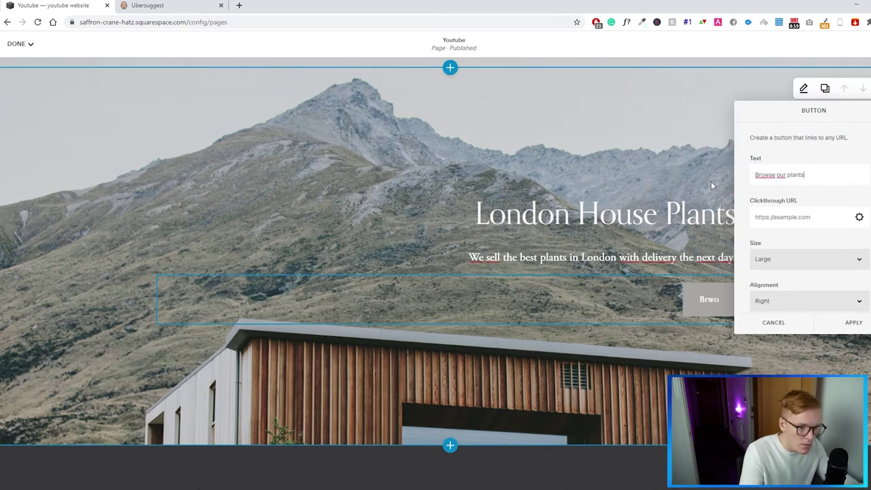
Step: Try to link the button's clickthrough URL to the site's /youtube page
click(803, 217)
click(859, 217)
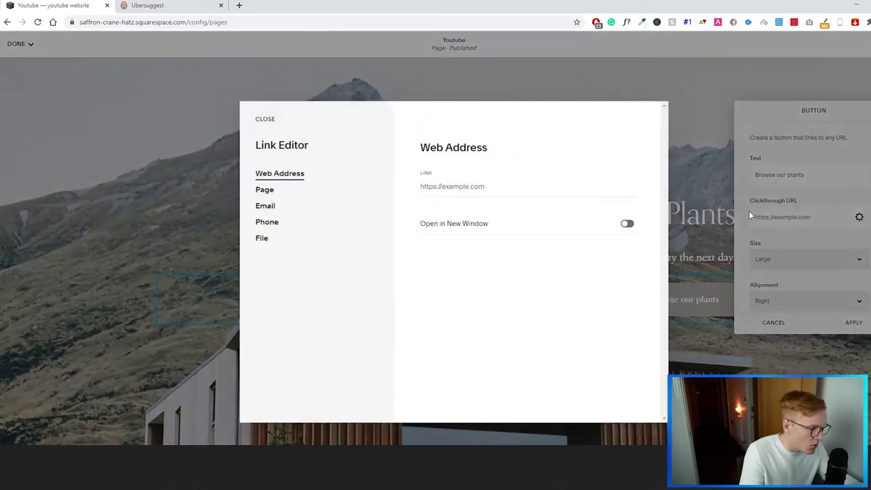
click(271, 191)
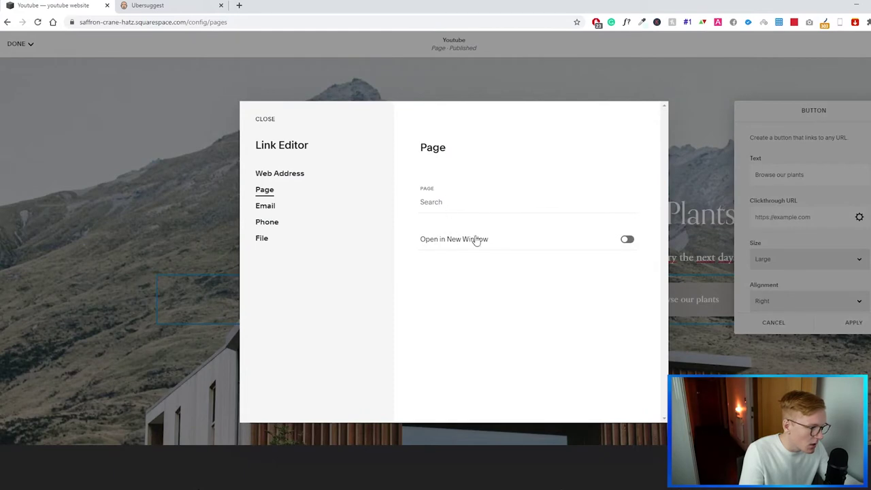
click(432, 203)
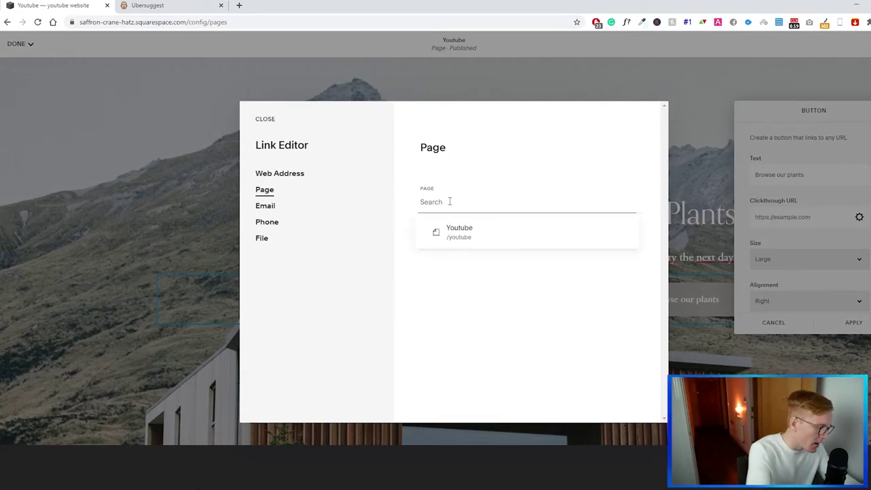
click(460, 237)
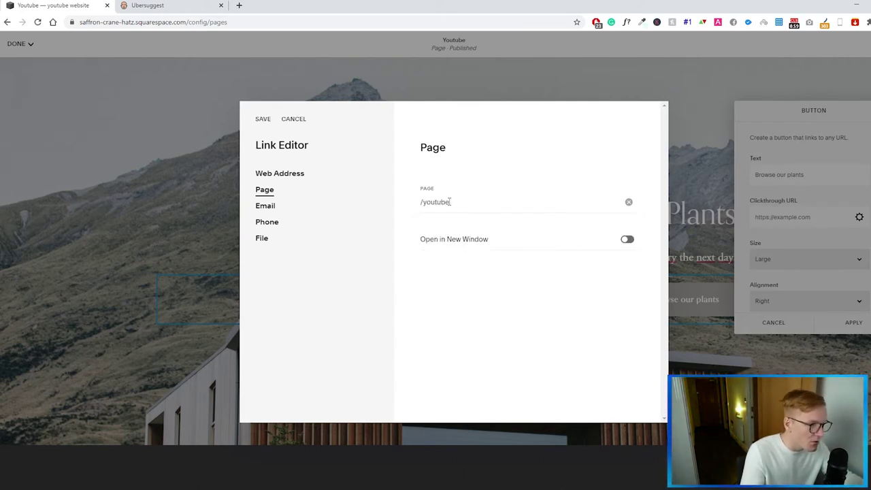
click(447, 203)
double_click(436, 202)
click(480, 184)
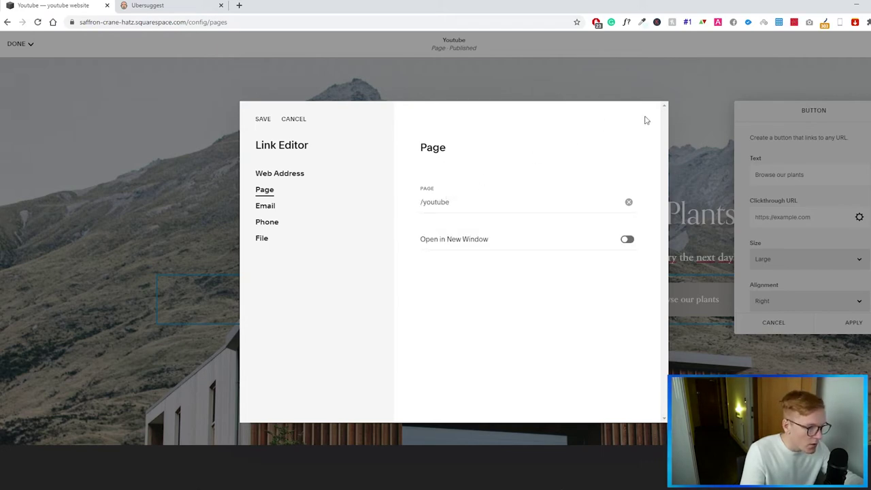
click(674, 136)
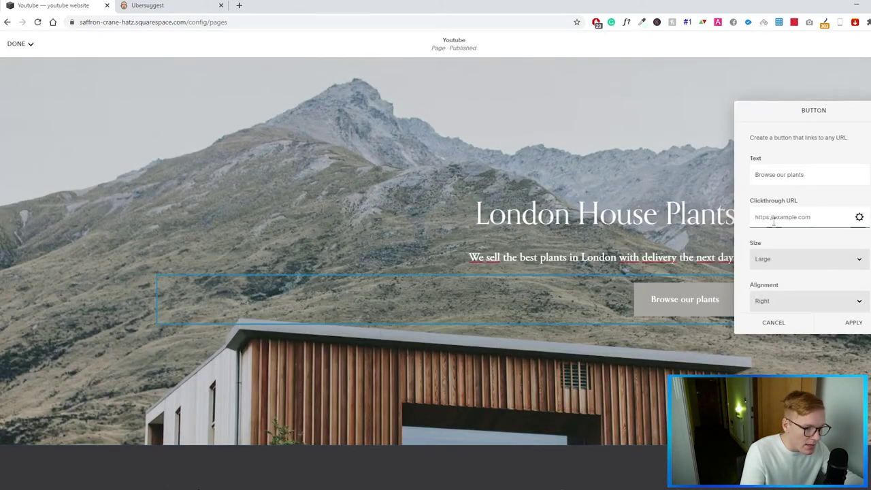
scroll(663, 295, down, 1)
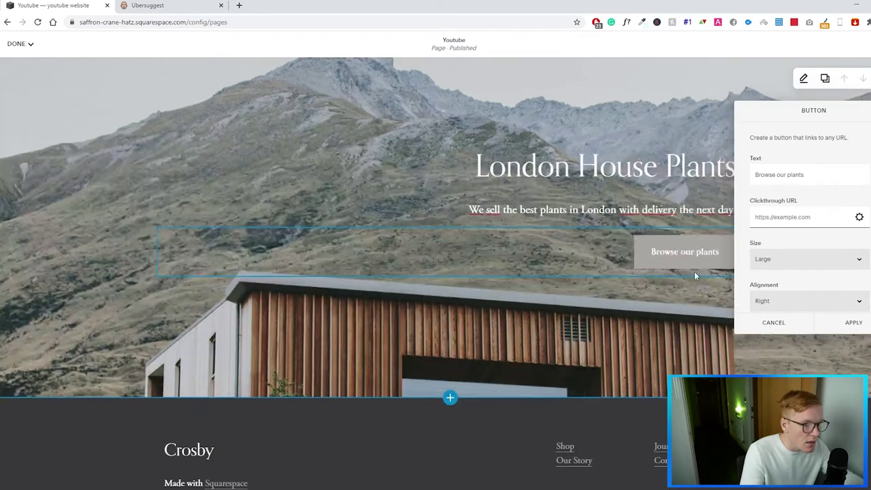
scroll(689, 252, up, 1)
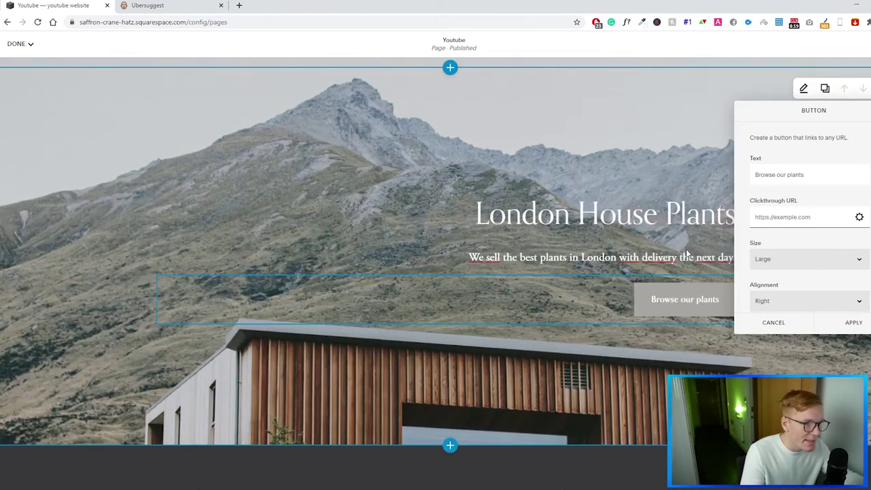
scroll(753, 259, down, 1)
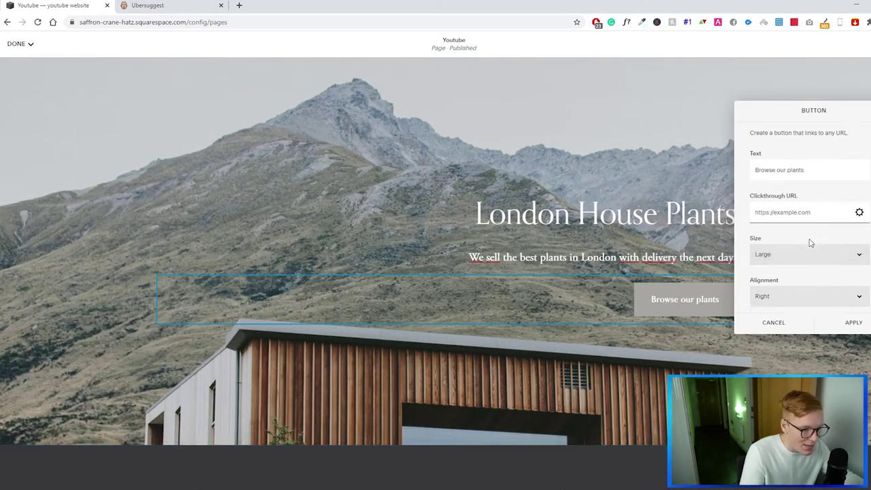
Step: Apply the "Browse our plants" button settings and look over the section
click(852, 322)
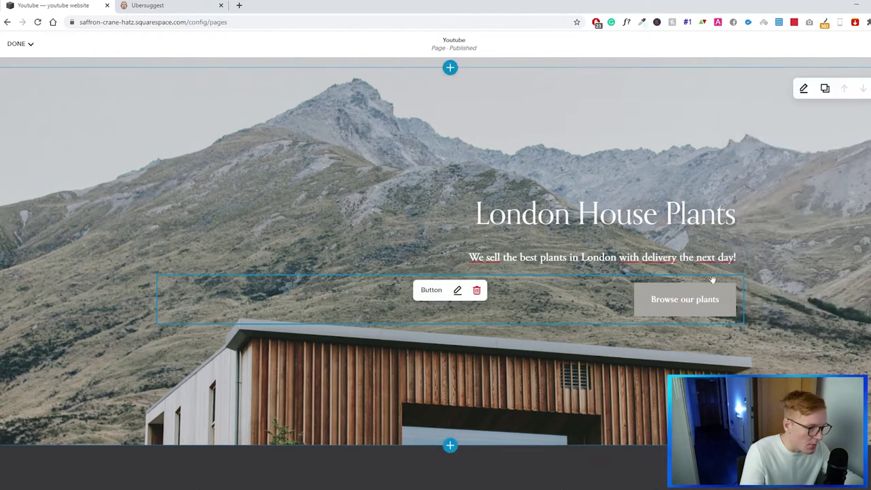
scroll(599, 266, down, 2)
scroll(565, 255, up, 2)
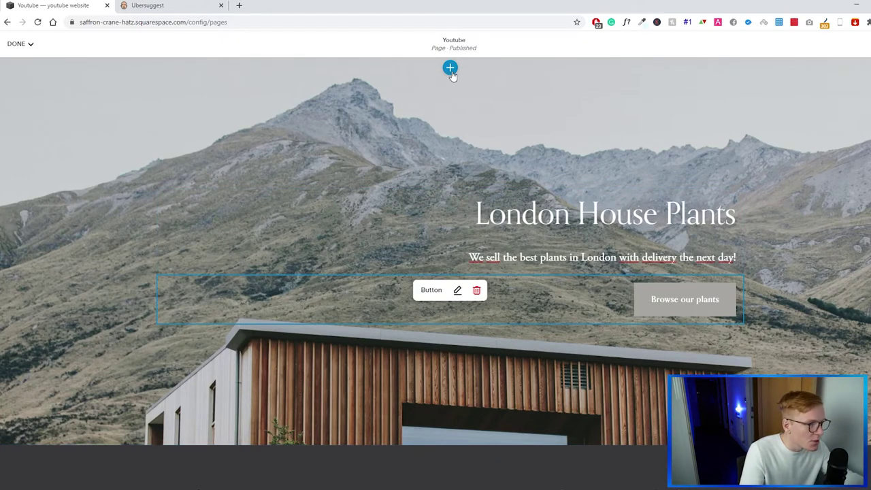
Step: Open the headline section's settings and set its section height to M in the format options
click(559, 173)
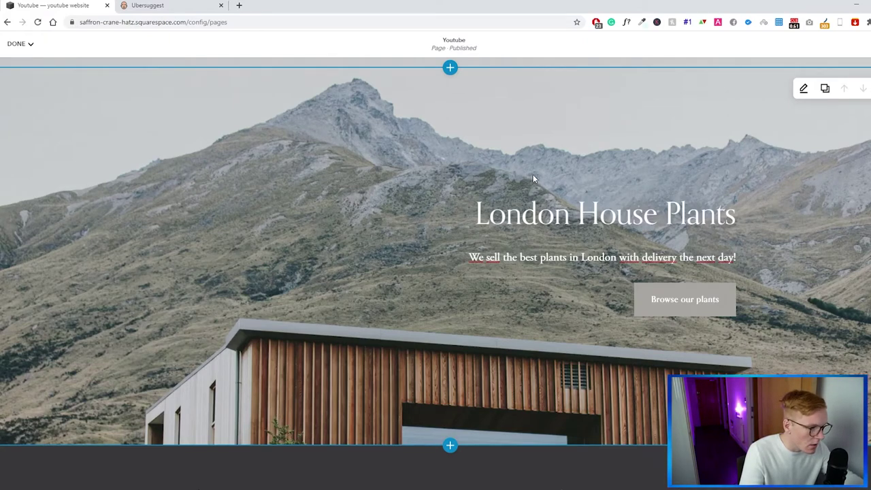
click(534, 174)
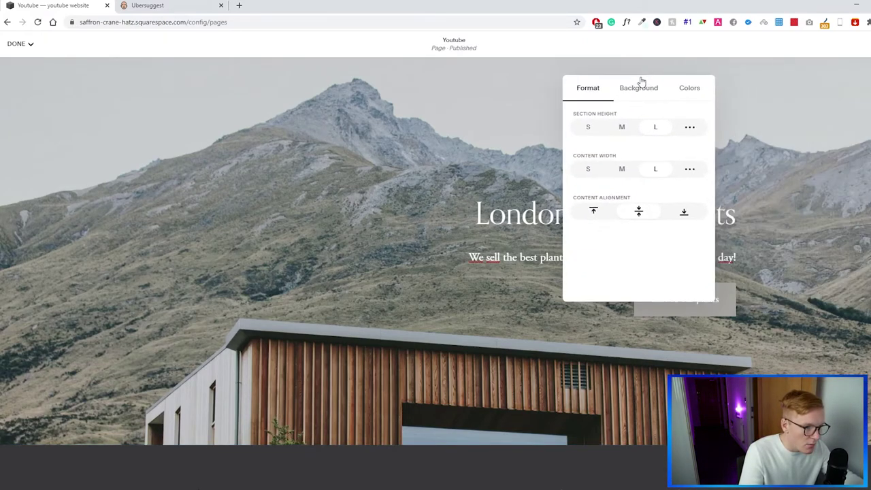
click(639, 94)
click(588, 92)
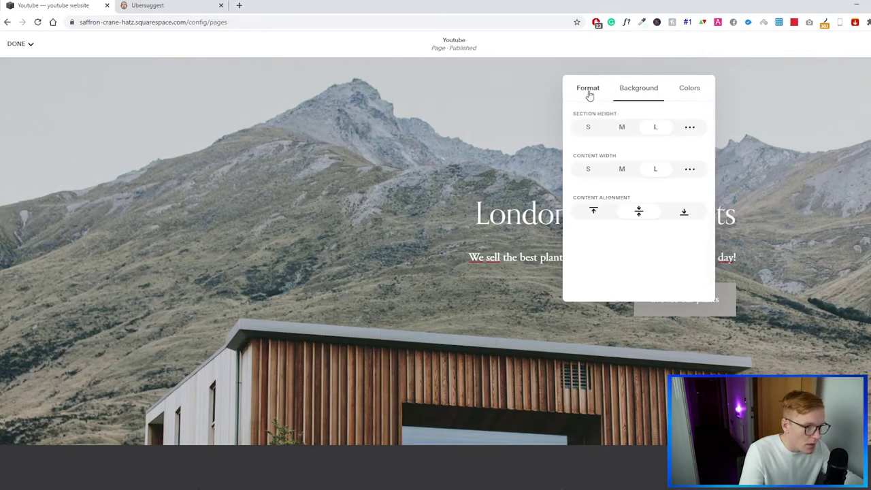
click(622, 129)
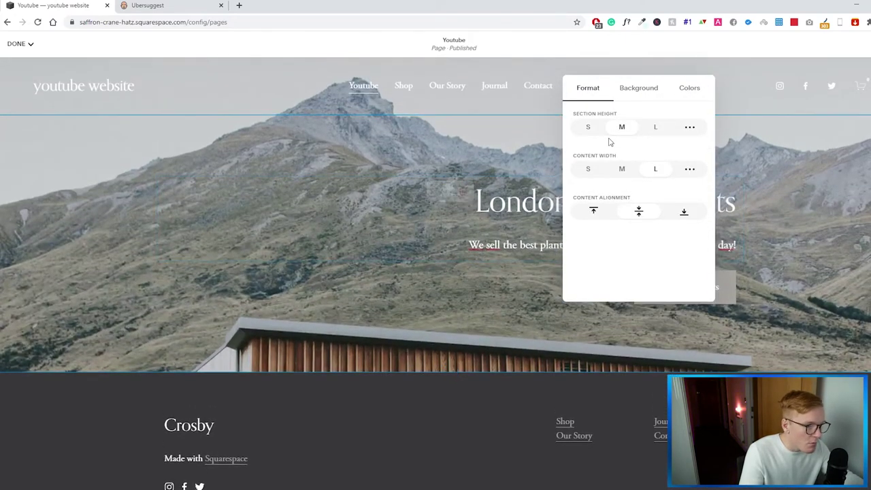
Step: Try section height L and examine how the headline section fills the page above the footer
click(652, 128)
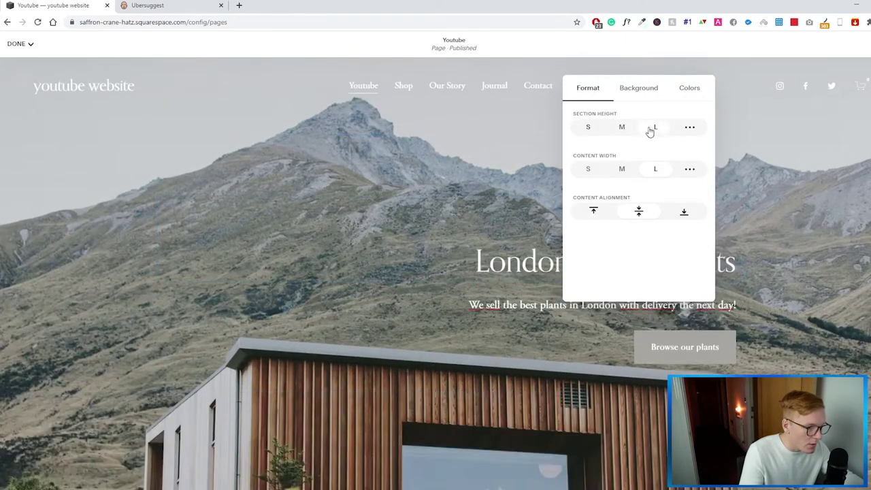
scroll(474, 207, down, 3)
scroll(469, 245, up, 3)
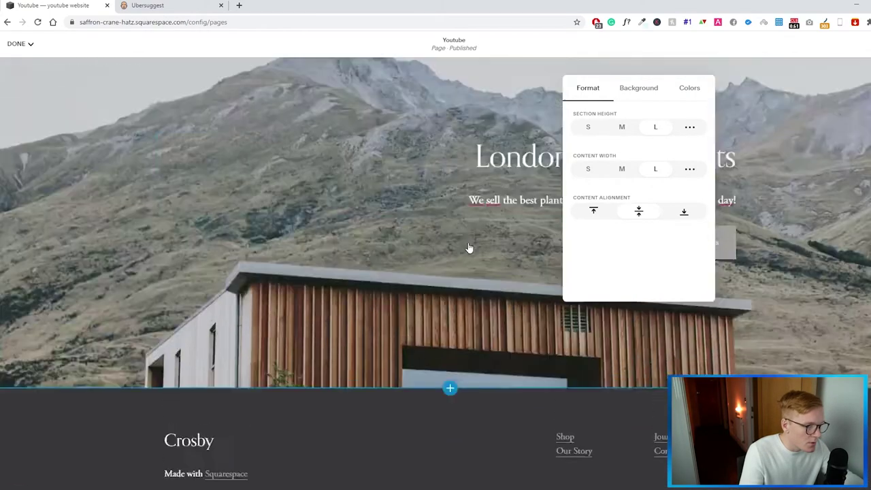
scroll(382, 327, down, 3)
scroll(451, 316, up, 3)
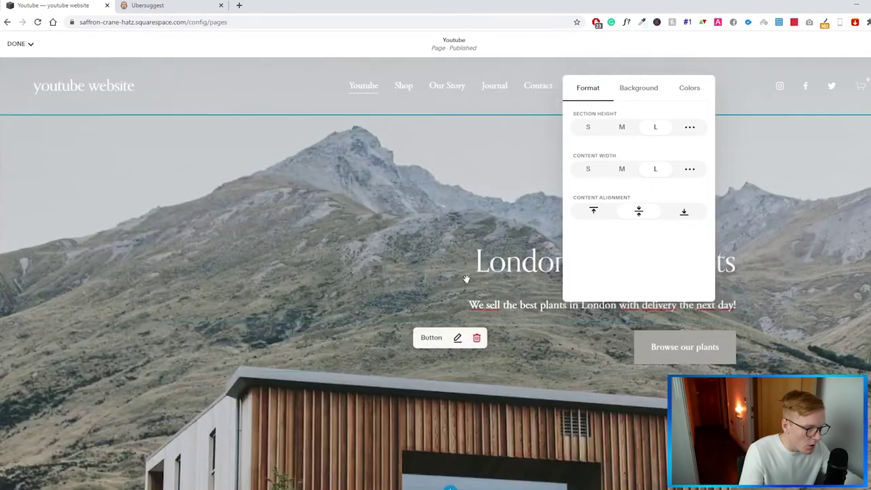
scroll(487, 261, down, 3)
scroll(486, 262, up, 3)
scroll(515, 233, down, 2)
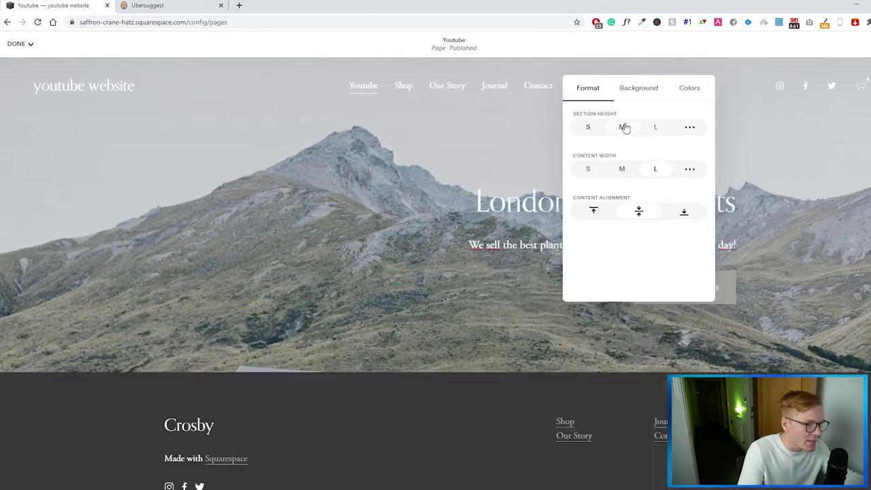
Step: Set the headline section's height to M and check how it sits against the footer
click(624, 128)
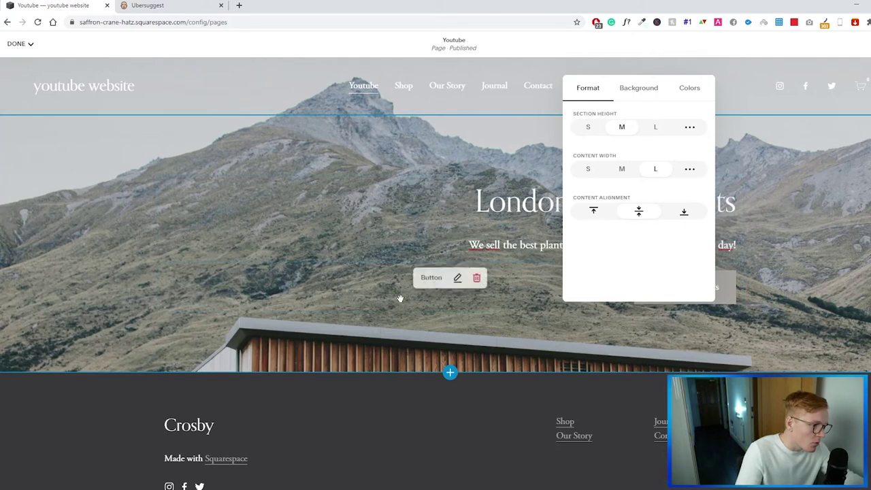
scroll(409, 324, down, 1)
scroll(436, 395, up, 1)
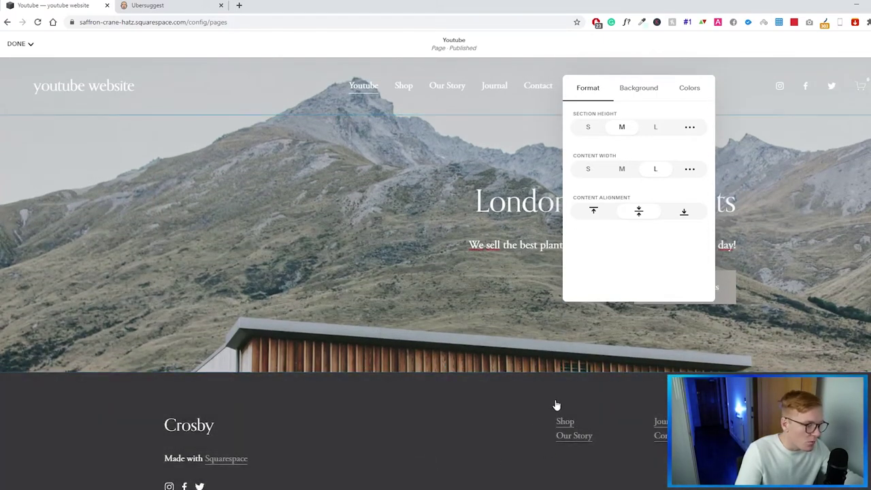
mouse_move(529, 413)
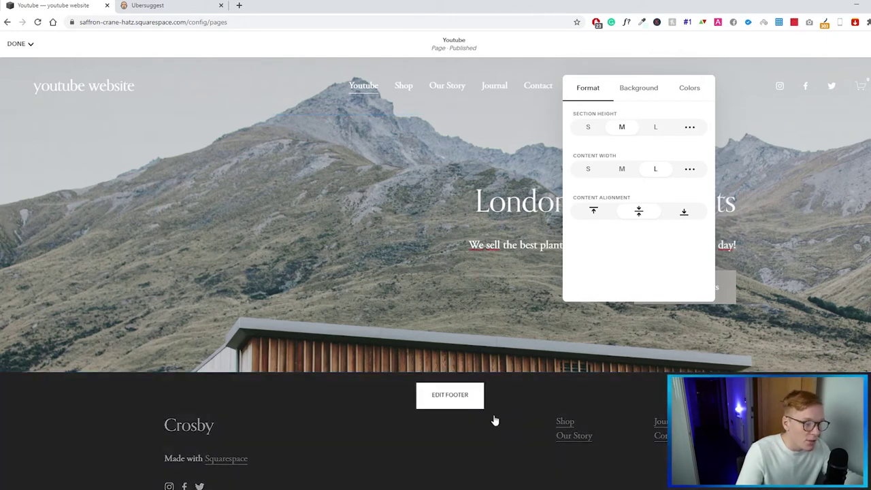
scroll(473, 308, down, 1)
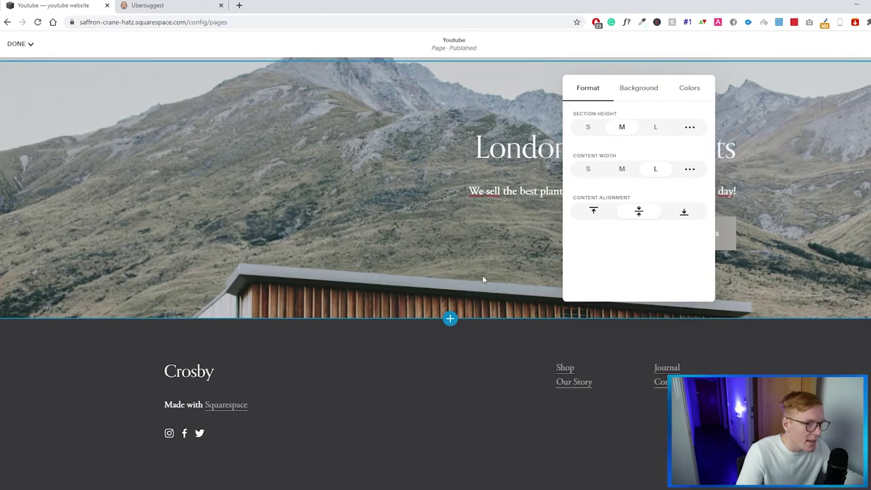
scroll(480, 278, up, 1)
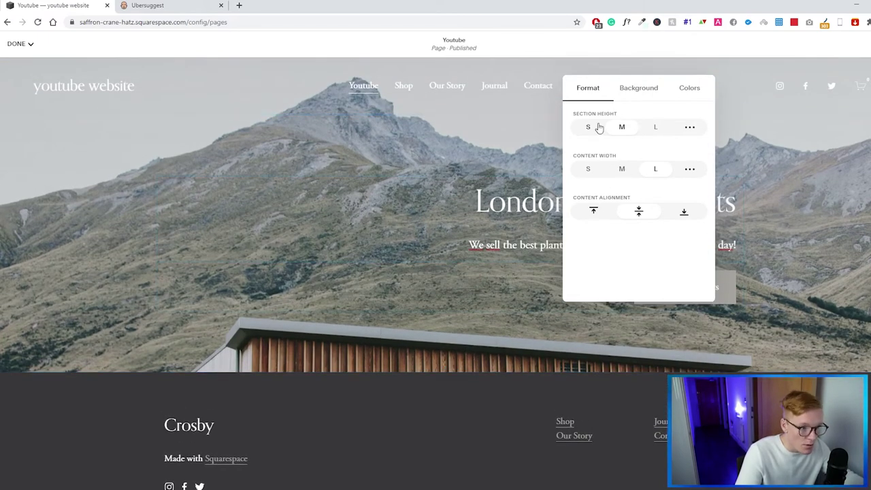
click(598, 128)
click(615, 128)
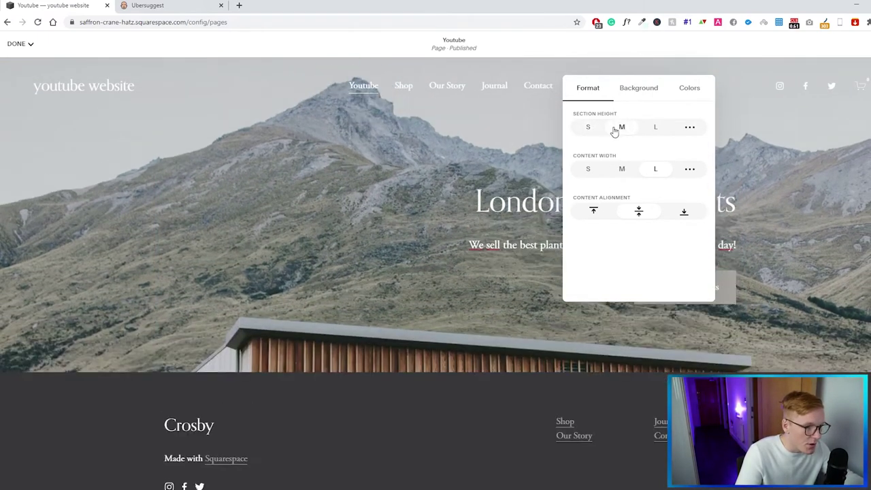
Step: Replace the headline section's background with the downloaded how-to-fertilize houseplant image and shift its focal point towards the hanging plant
click(650, 96)
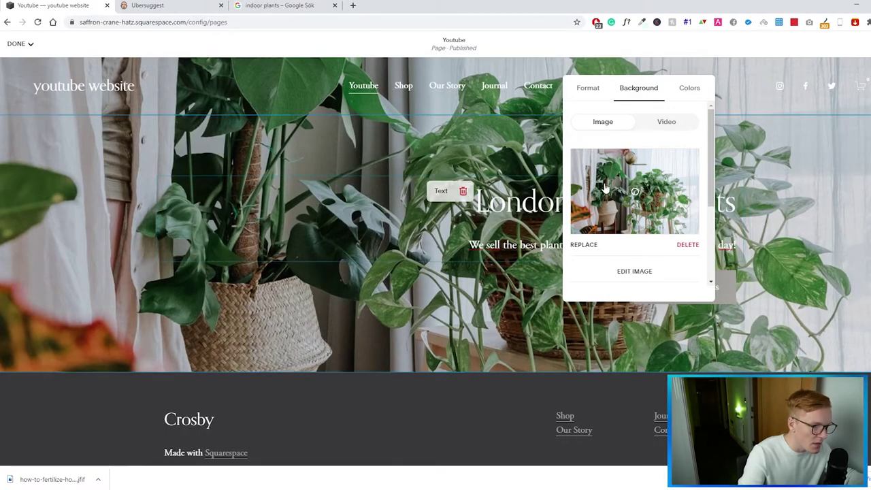
click(655, 194)
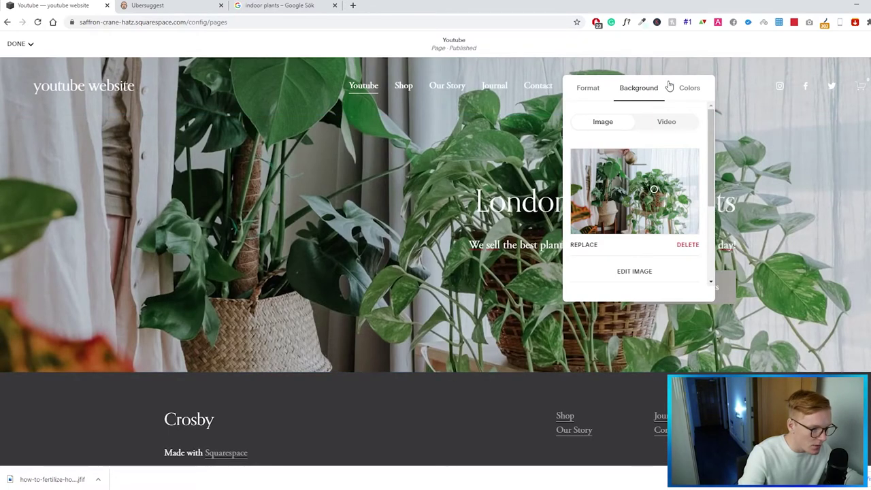
drag(670, 87, 427, 104)
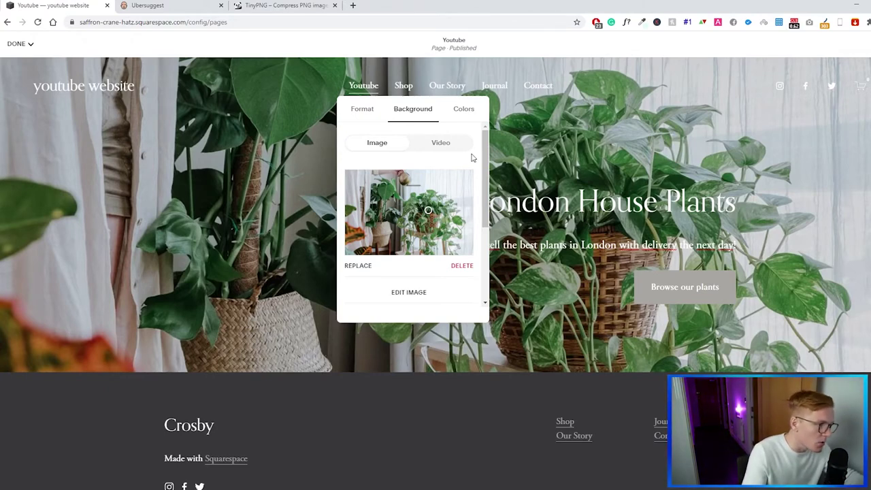
Step: Switch to TinyPNG, compress the how-to-fertilize-houseplants image and download the compressed file
click(276, 8)
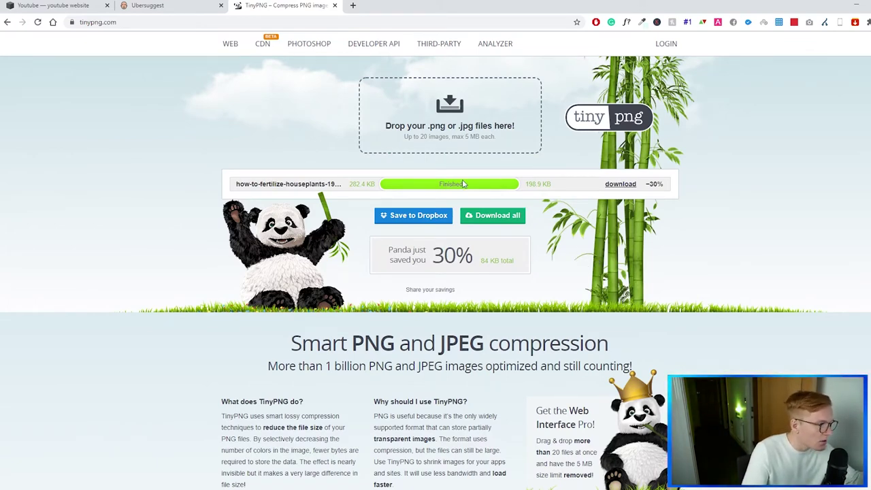
click(75, 5)
click(258, 5)
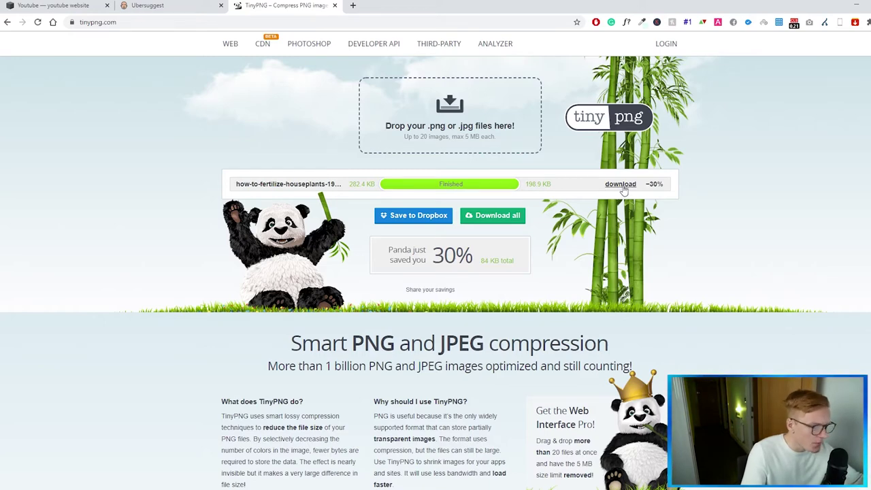
click(622, 187)
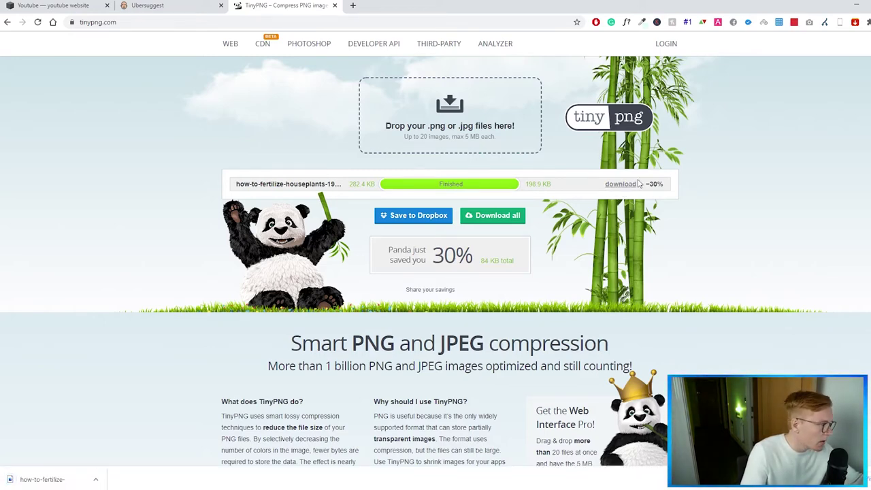
Step: Return to the Squarespace editor, move the background image's focal point up to include the watering can, and close the section settings
click(53, 6)
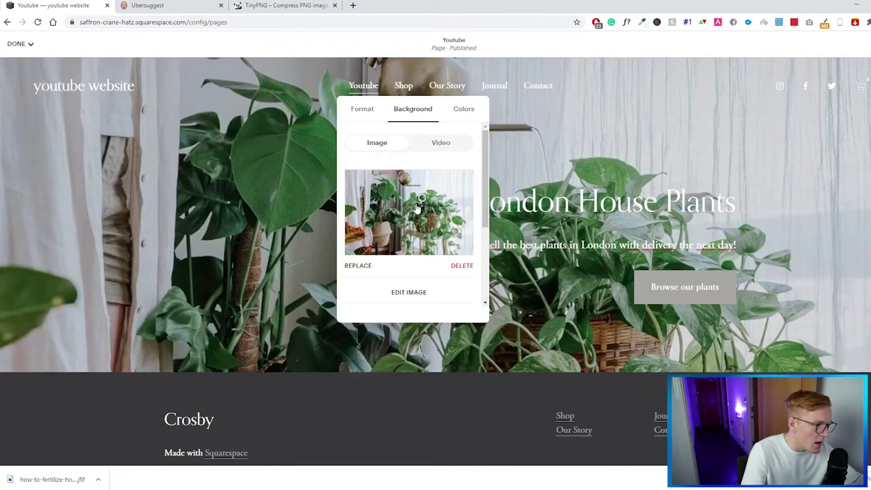
click(613, 173)
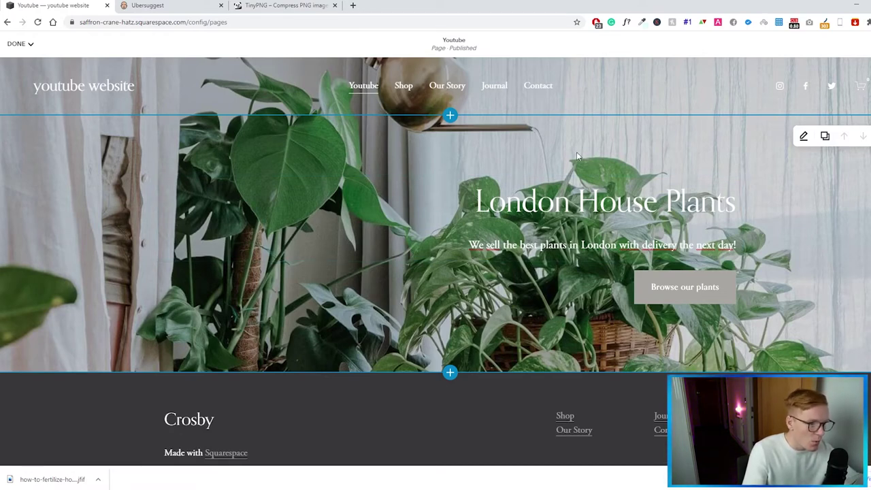
Step: Reopen the headline section's background settings and set the image's overlay opacity to 50 %
click(803, 136)
click(824, 140)
drag(825, 136, 669, 109)
scroll(687, 216, down, 2)
scroll(687, 216, down, 1)
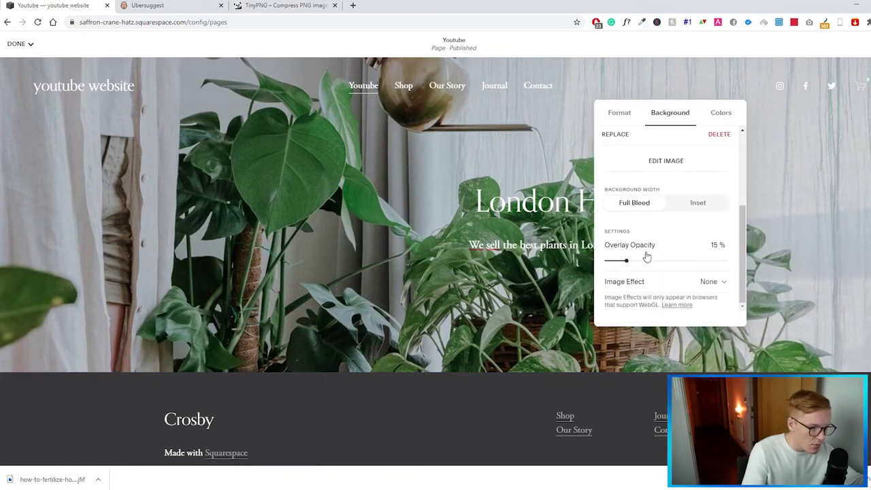
drag(626, 264, 666, 261)
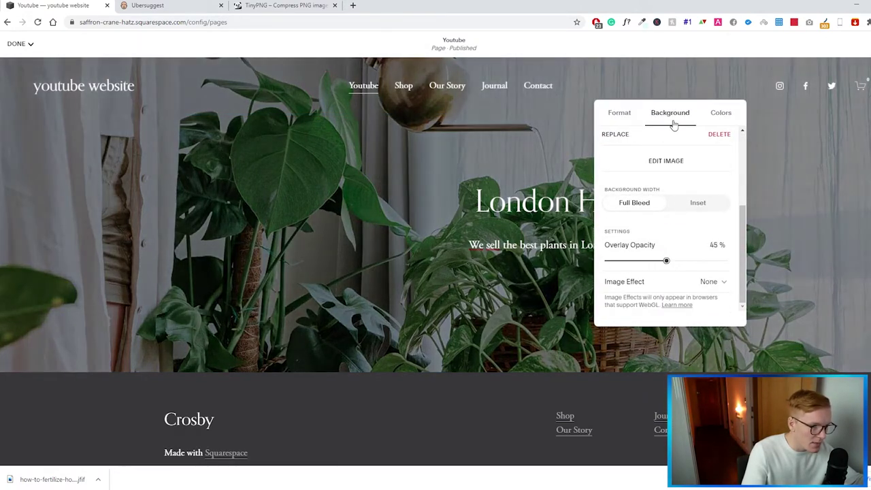
drag(642, 109, 334, 135)
mouse_move(313, 286)
mouse_down()
mouse_move(301, 286)
mouse_move(329, 286)
mouse_move(320, 286)
mouse_up()
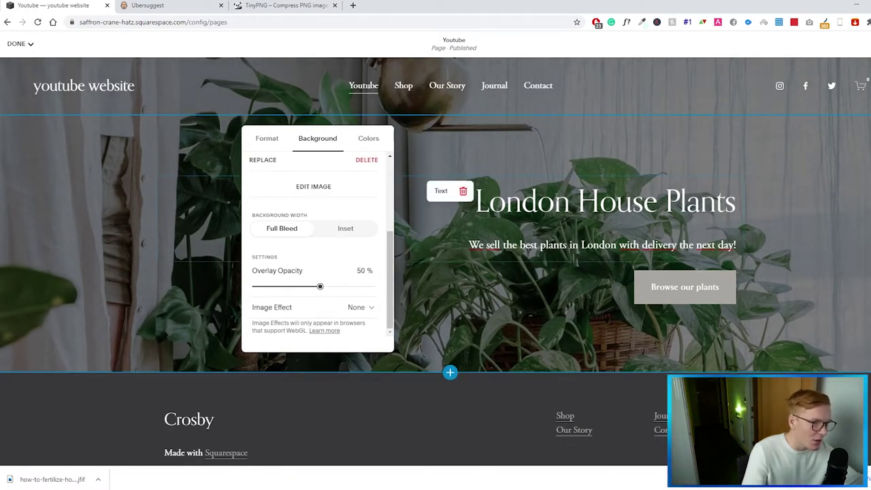
click(498, 139)
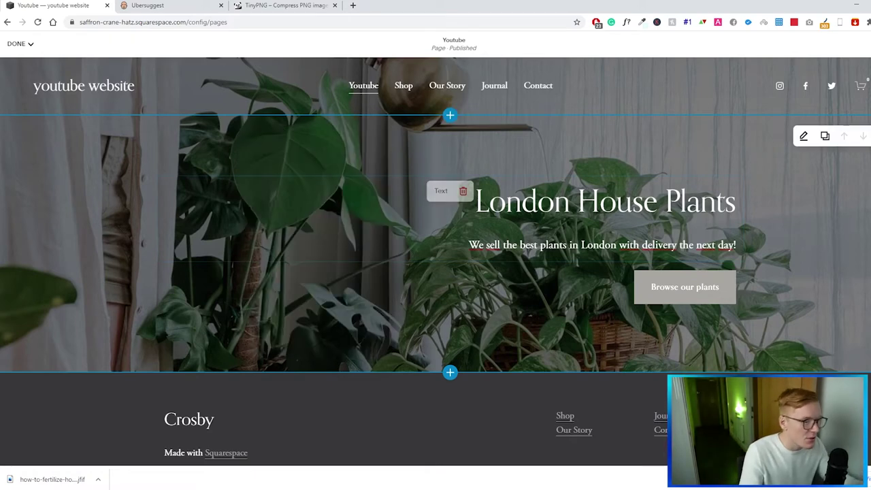
Step: Add the products section layout with a New collection heading, three product images and a Shop Now button below the headline section
scroll(563, 192, down, 1)
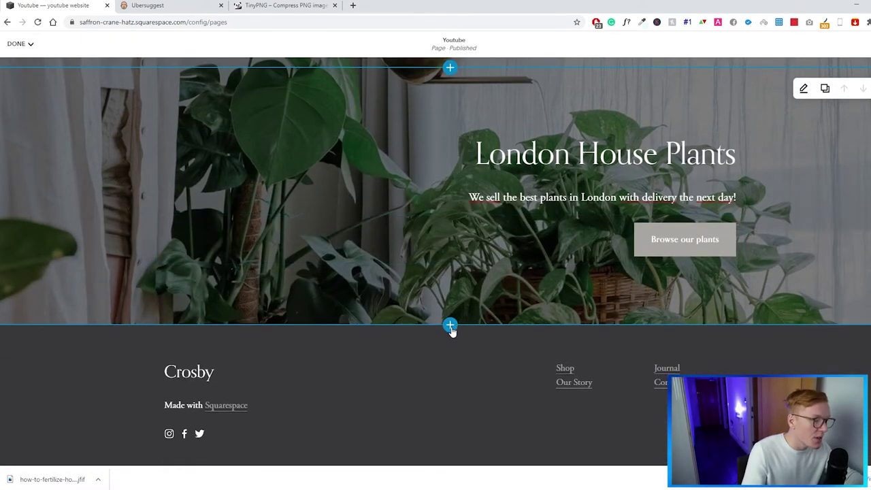
click(450, 326)
scroll(177, 258, down, 4)
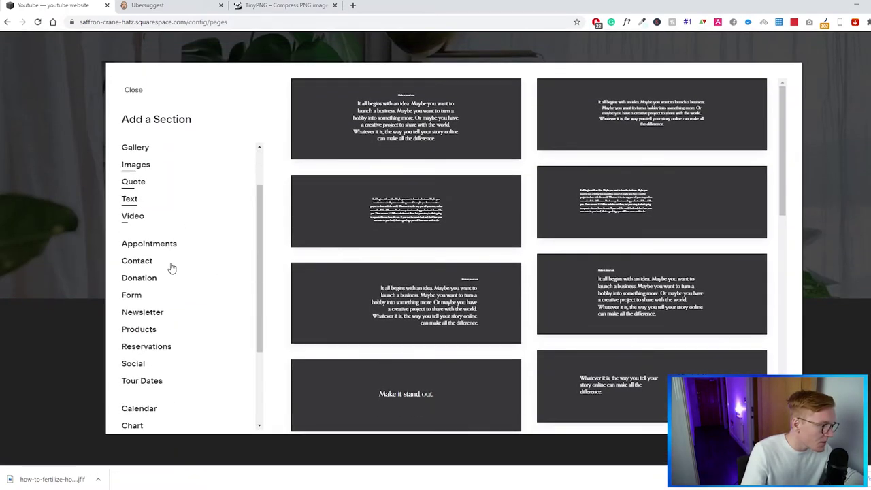
click(153, 248)
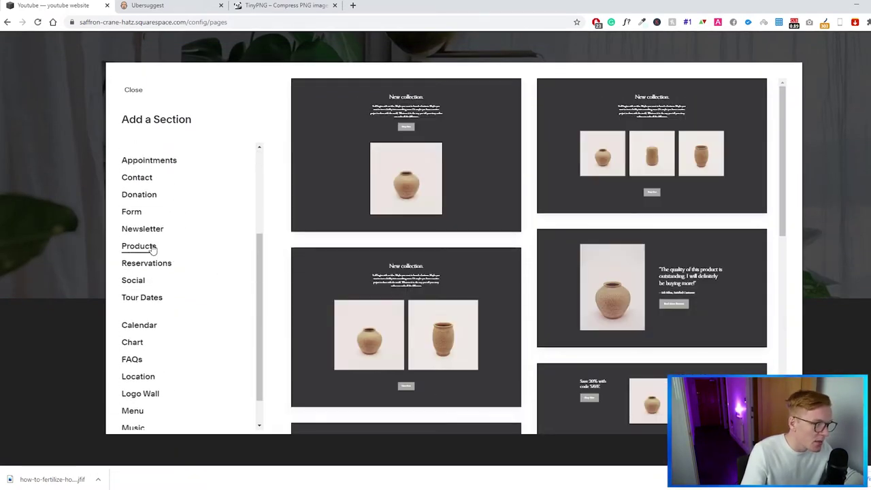
scroll(198, 248, down, 3)
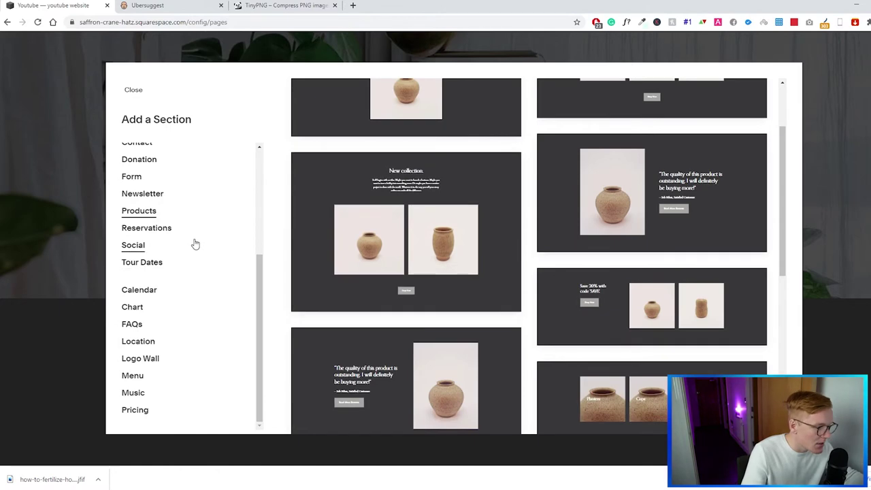
scroll(490, 234, down, 5)
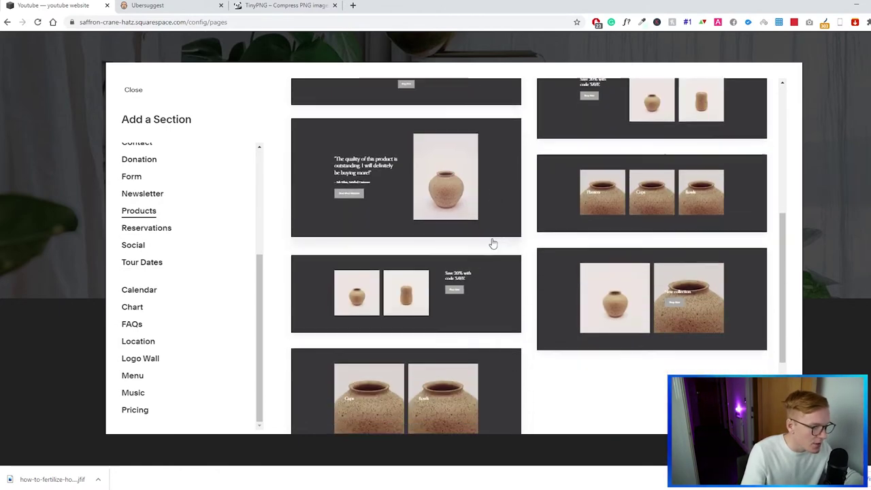
scroll(524, 232, down, 1)
scroll(517, 229, up, 6)
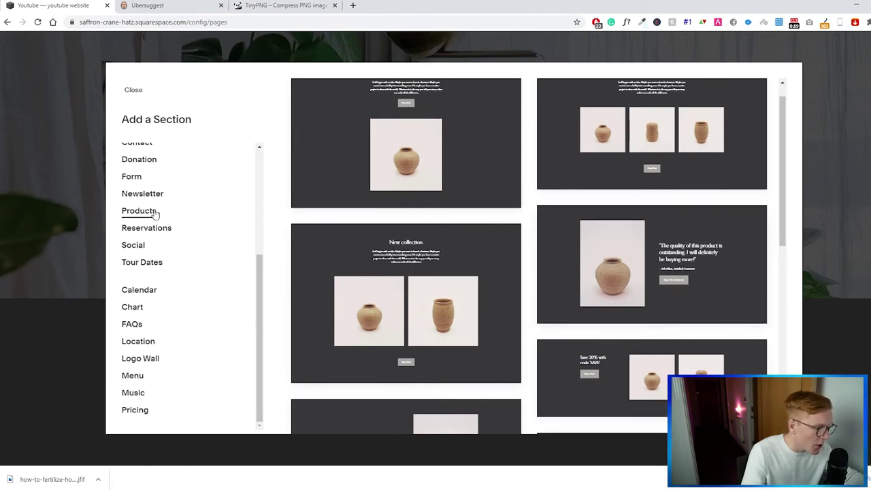
scroll(615, 239, down, 6)
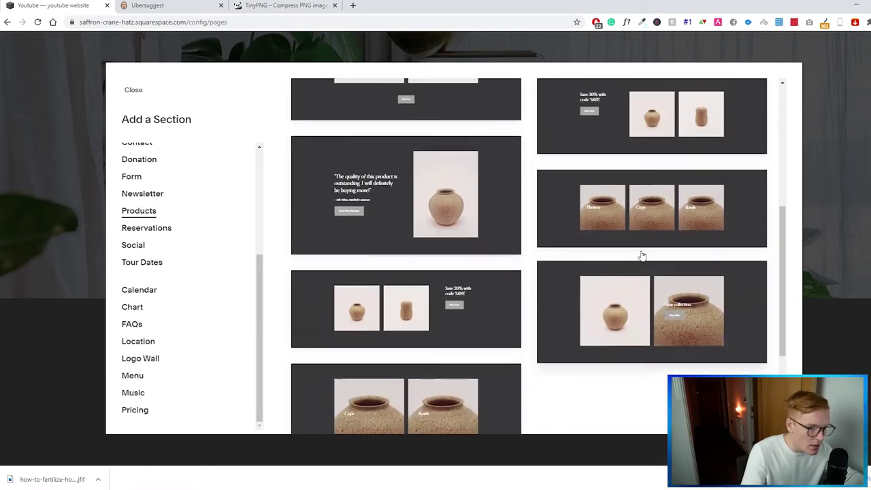
scroll(642, 256, up, 5)
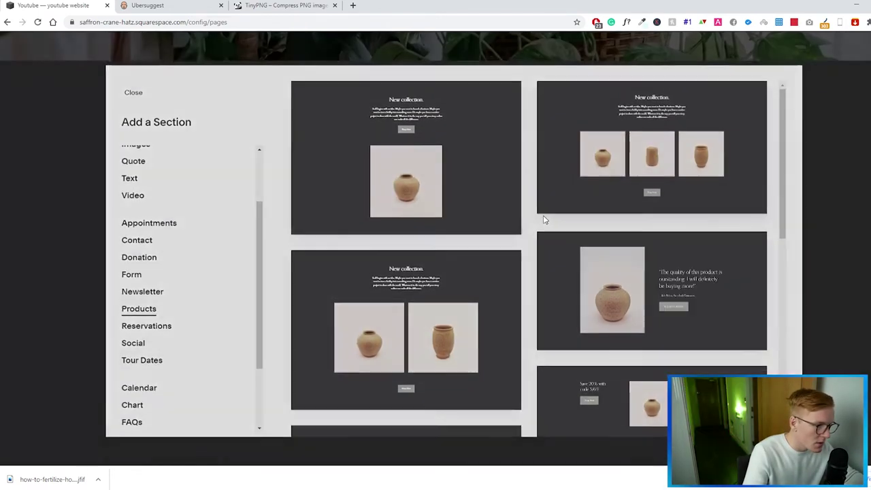
click(546, 210)
Step: Look over the new products section's heading, paragraph, three images and Shop Now button, and how it follows the headline section
scroll(521, 218, down, 3)
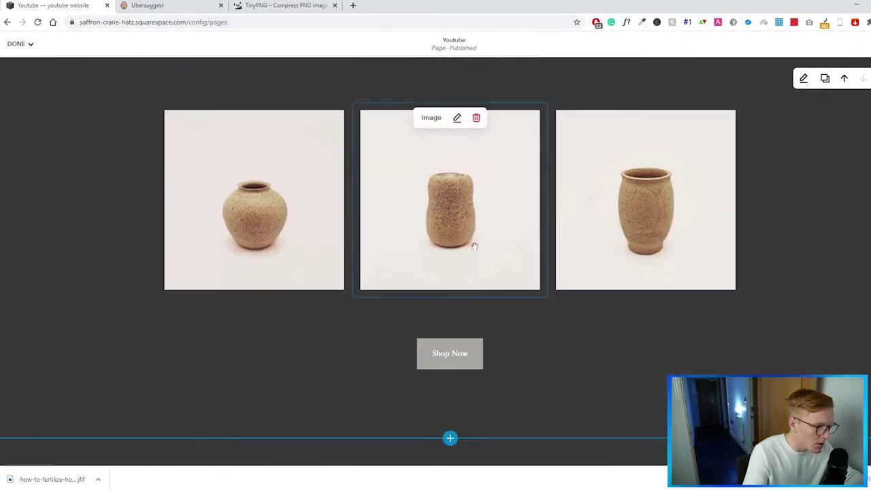
scroll(475, 246, up, 6)
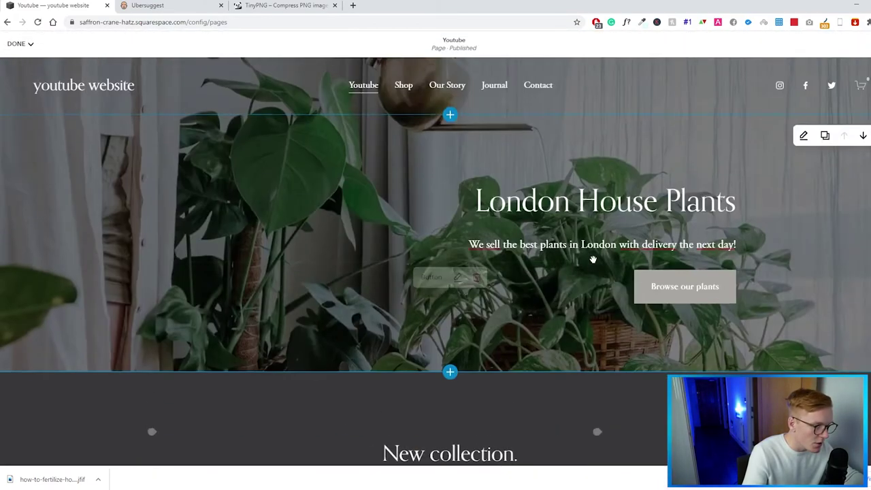
scroll(577, 246, down, 5)
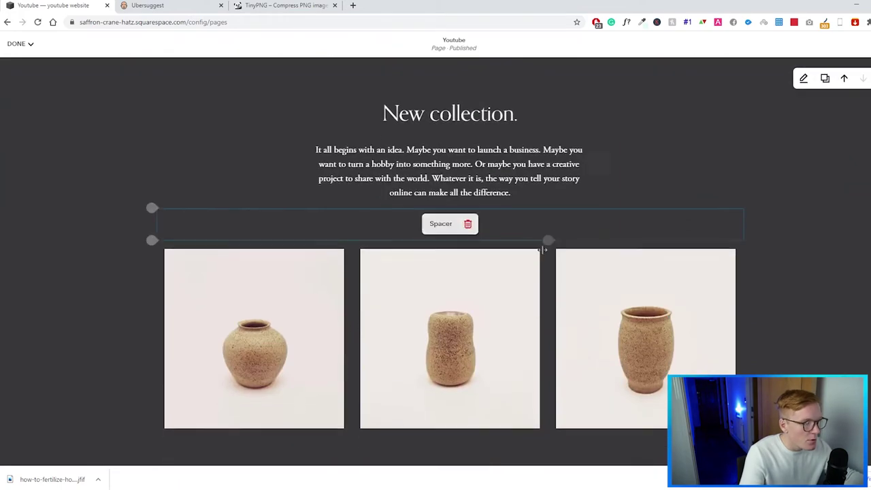
scroll(535, 251, down, 2)
scroll(529, 250, up, 5)
scroll(501, 262, down, 2)
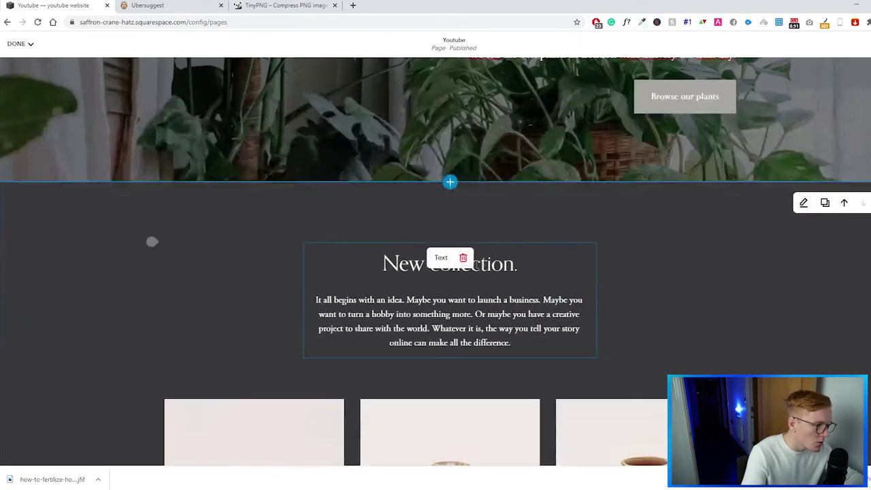
click(503, 261)
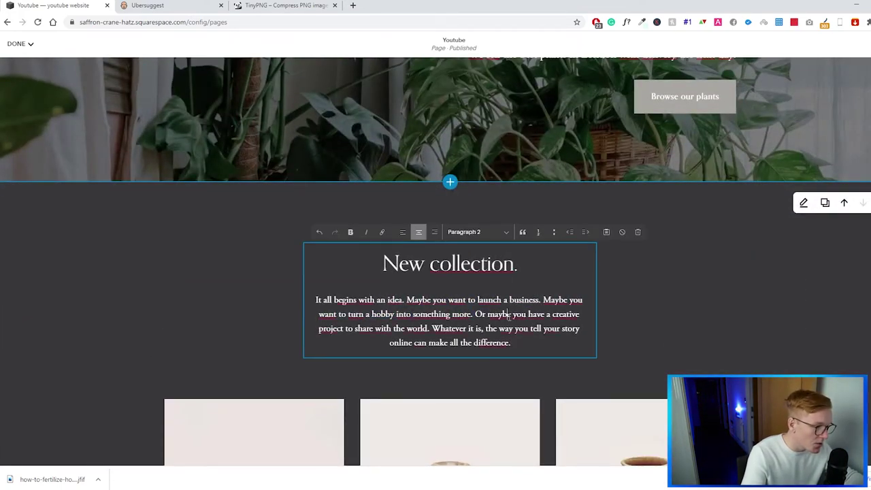
scroll(507, 314, down, 2)
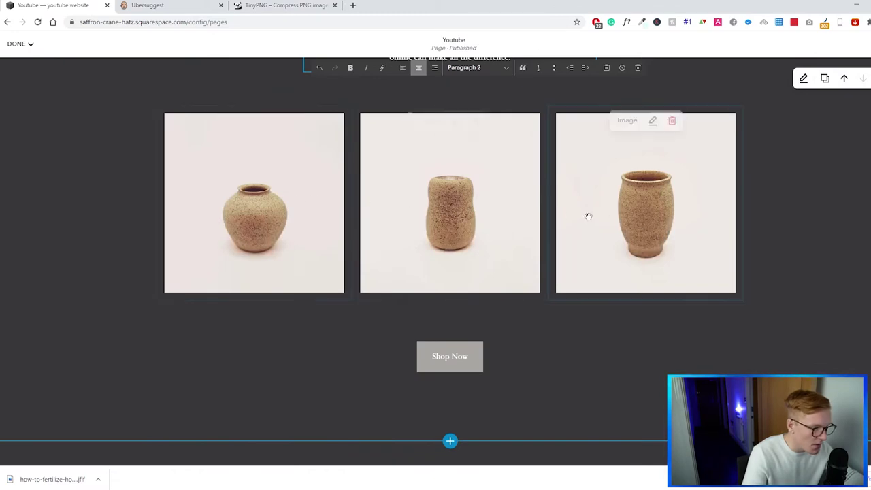
scroll(533, 309, down, 2)
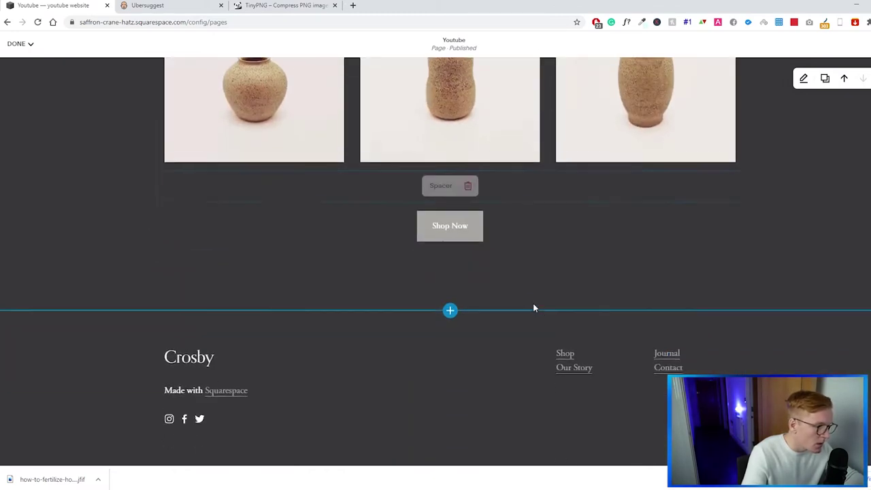
scroll(533, 309, up, 6)
drag(383, 364, 560, 374)
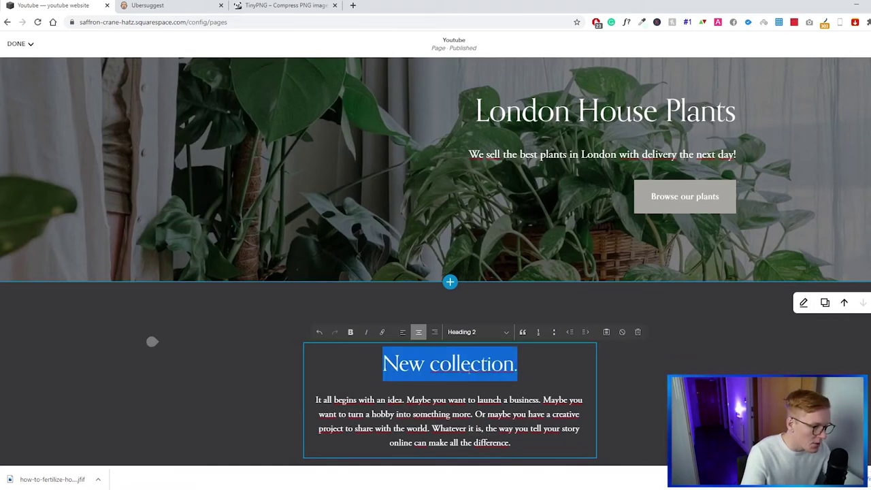
click(469, 371)
drag(384, 368, 522, 360)
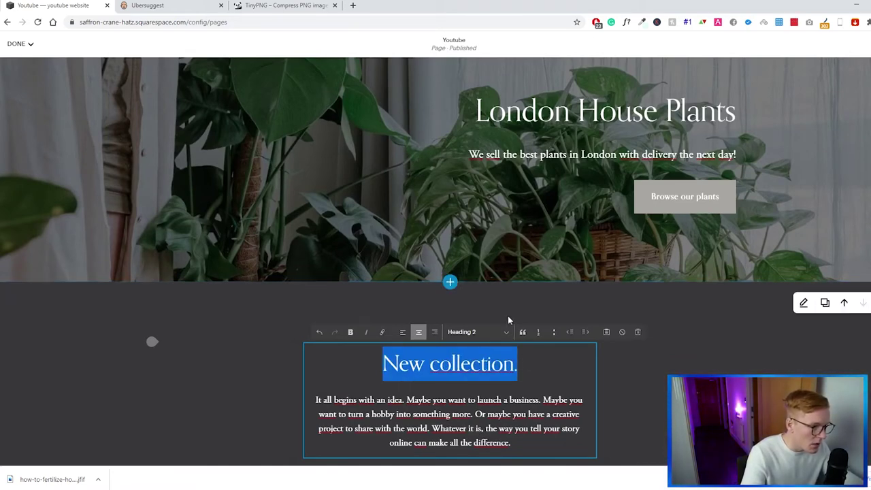
scroll(508, 320, up, 1)
scroll(507, 320, down, 3)
click(405, 265)
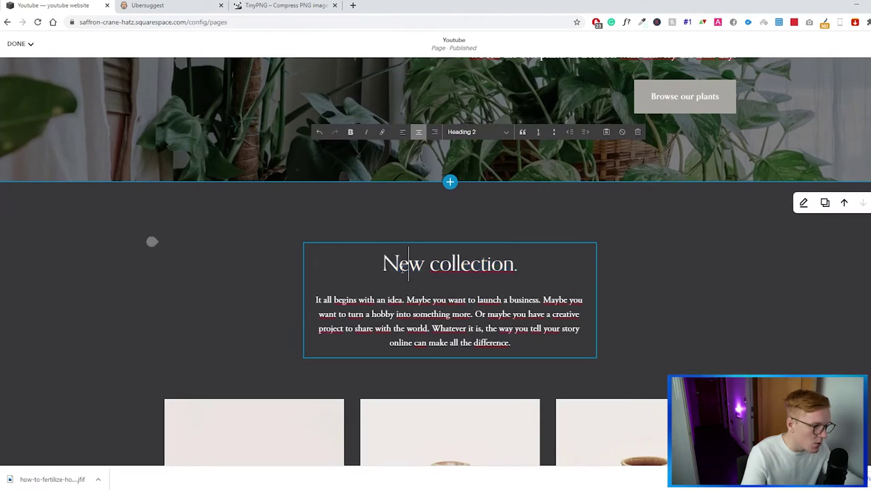
Step: Replace the "New collection." heading with "Check out our new unique plants in London"
drag(382, 265, 523, 266)
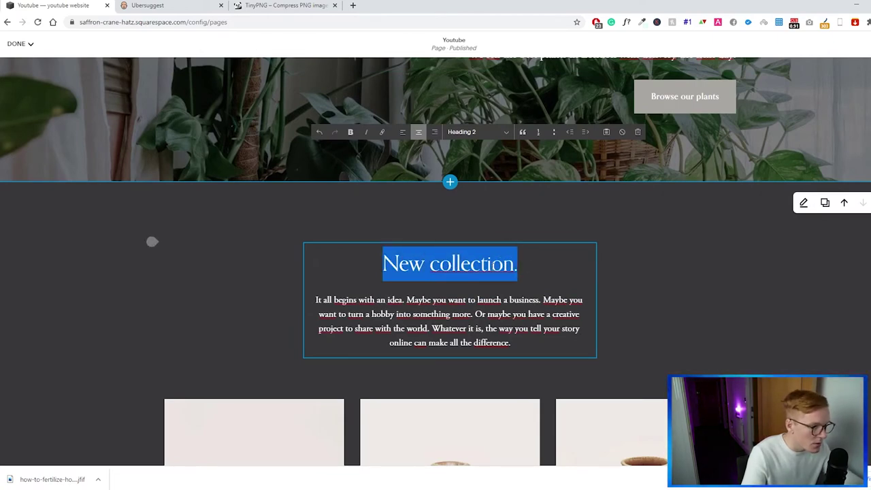
scroll(492, 282, up, 2)
scroll(492, 275, up, 1)
scroll(487, 288, down, 2)
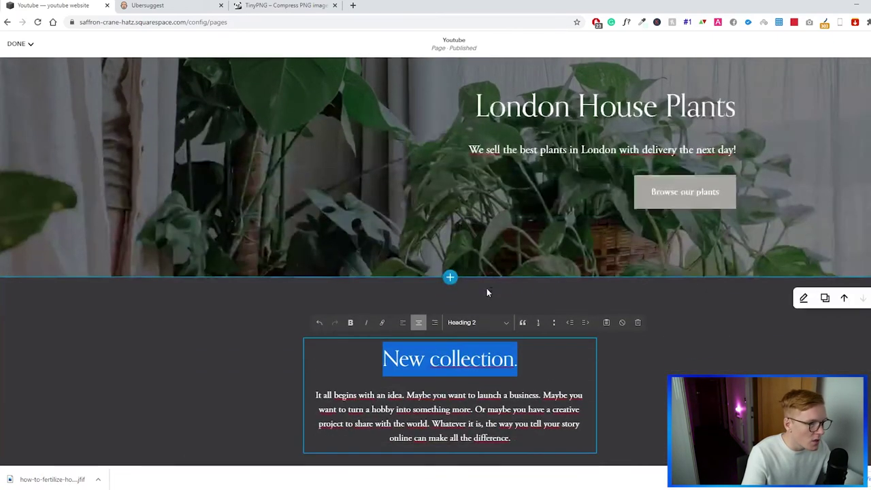
scroll(484, 278, down, 2)
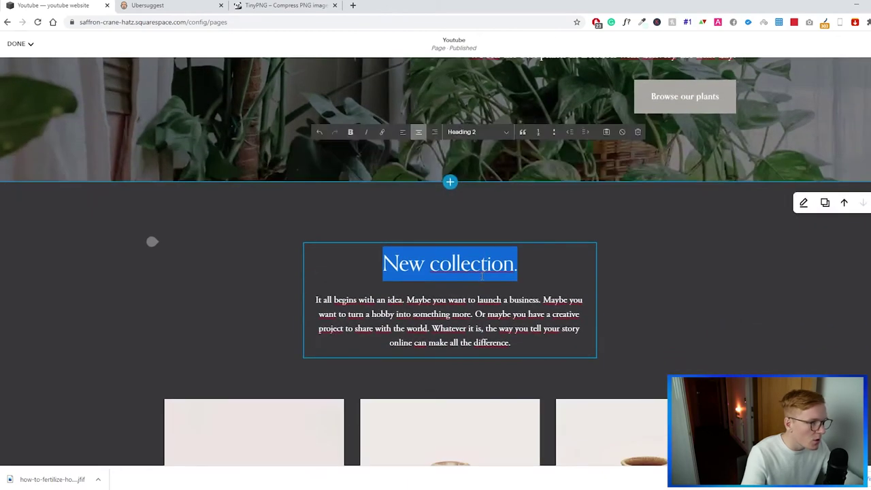
scroll(478, 283, up, 1)
scroll(477, 279, down, 1)
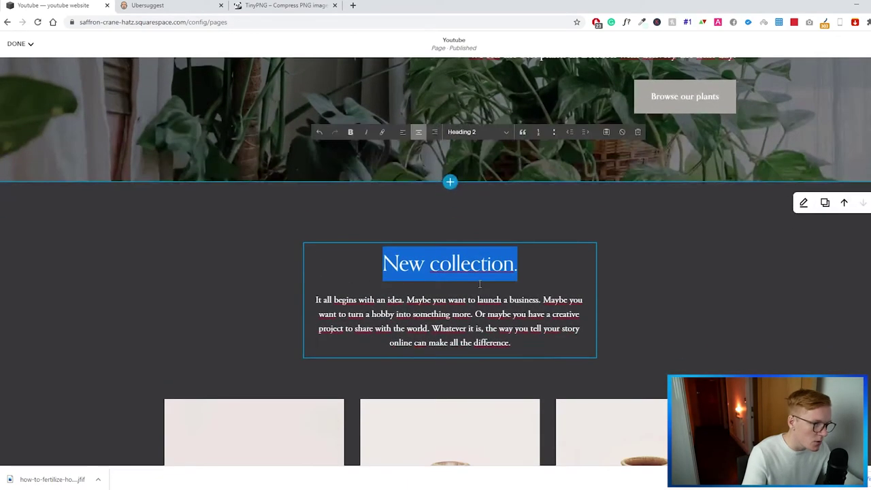
scroll(477, 283, up, 3)
scroll(478, 278, down, 2)
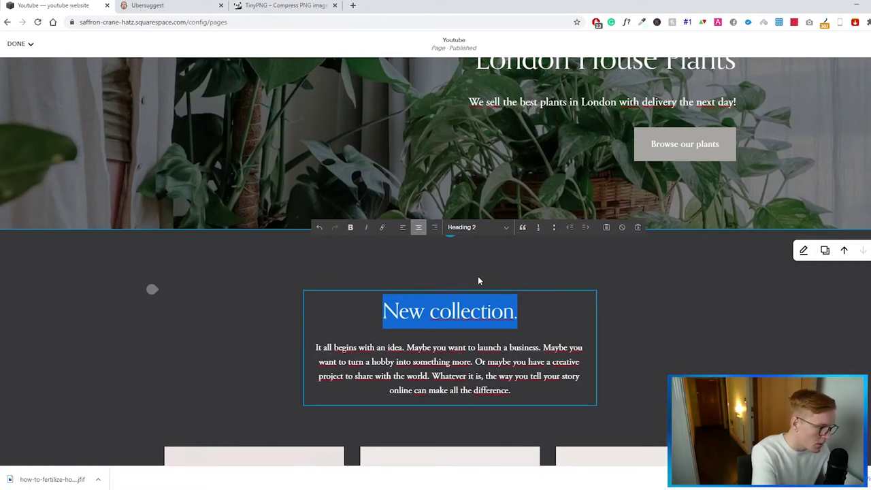
text(Check )
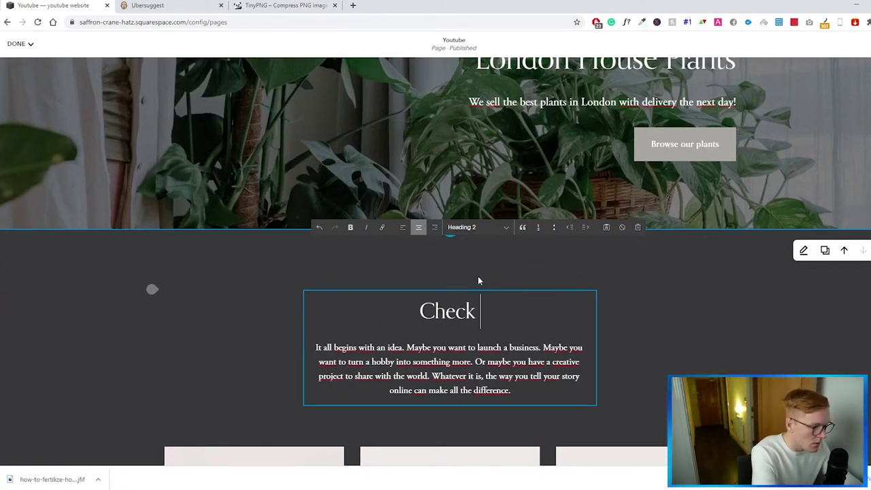
text(out our new )
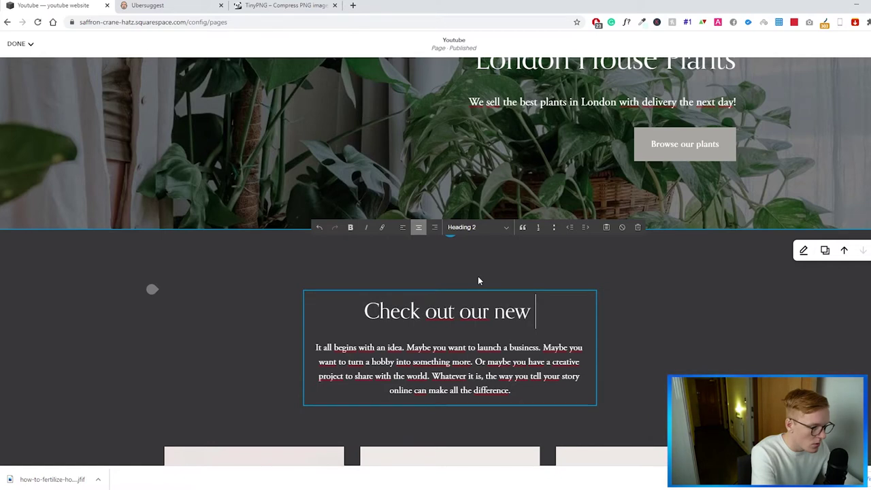
text(unique p)
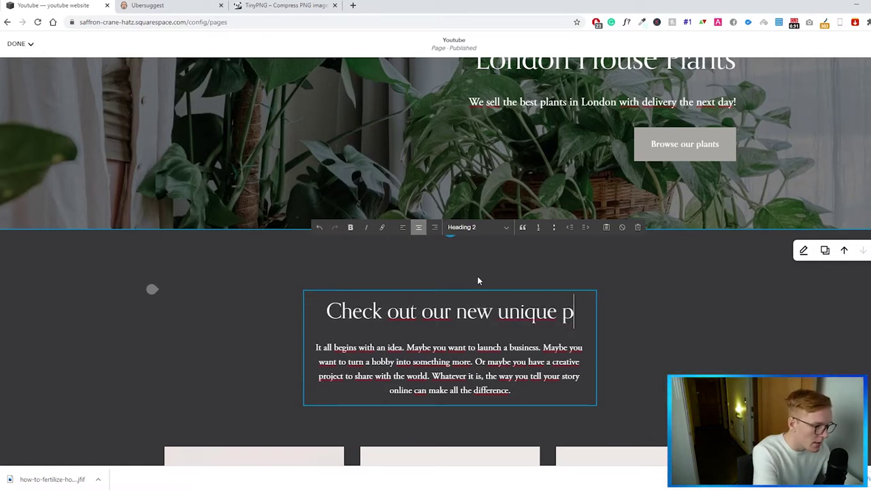
text(lants in Lodnon)
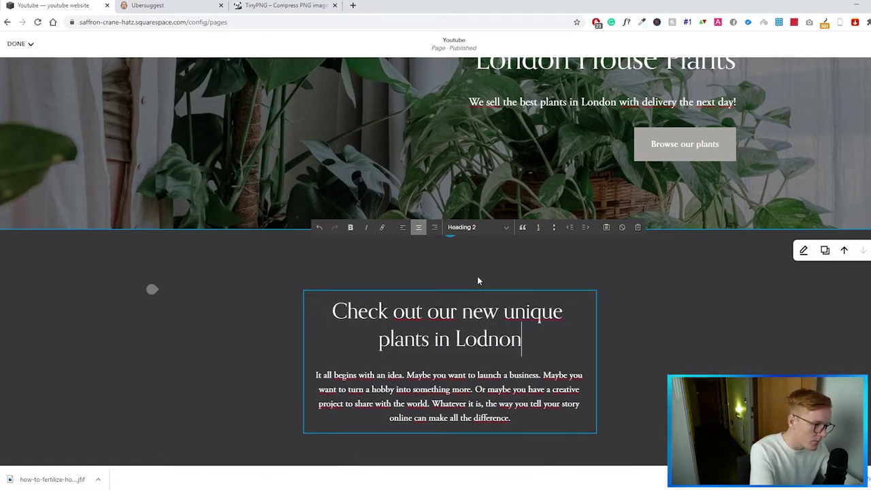
key(BackSpace)
key(BackSpace)
key(BackSpace)
key(BackSpace)
text(ndon)
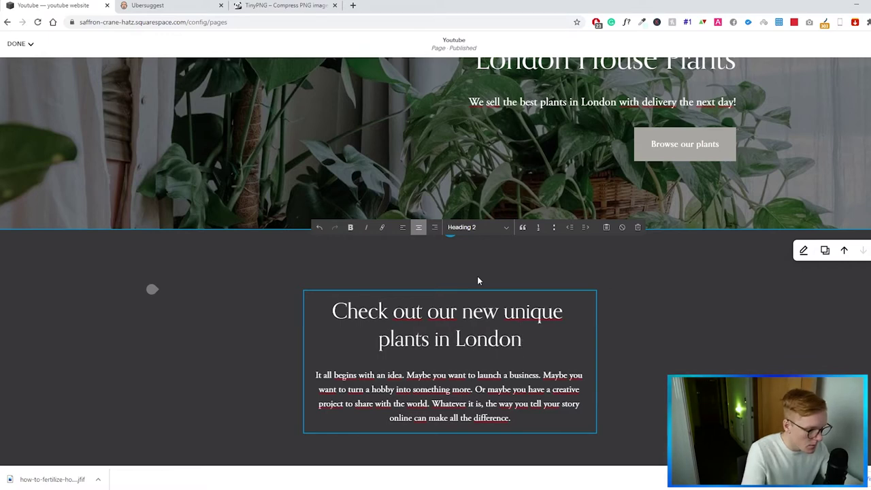
key(Escape)
Step: Review the products section heading's wording, focusing on the keywords "plants" and "London"
scroll(450, 286, down, 2)
scroll(418, 265, up, 2)
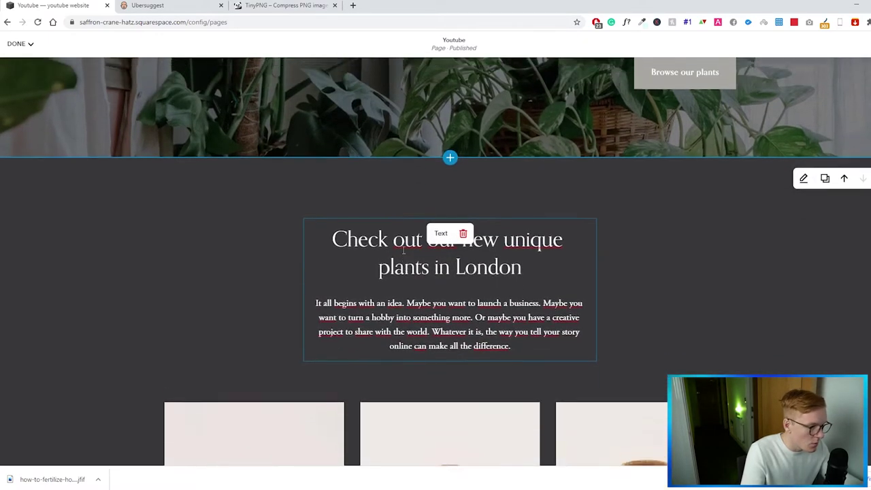
scroll(418, 265, down, 2)
click(440, 208)
drag(379, 243, 399, 244)
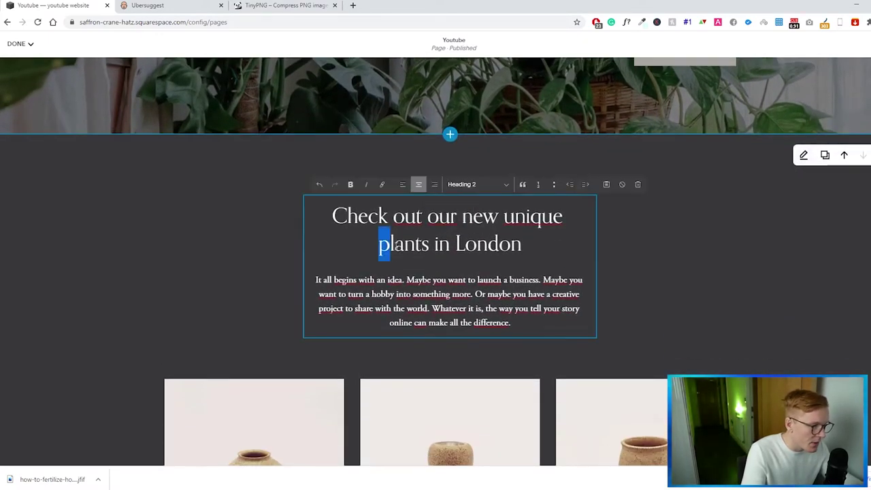
click(422, 245)
drag(454, 245, 378, 244)
click(523, 245)
click(488, 245)
click(477, 243)
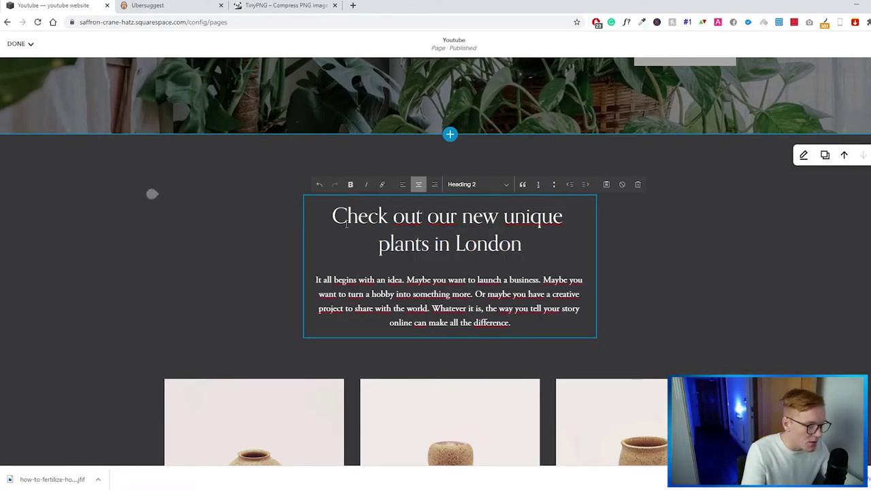
drag(348, 216, 528, 246)
click(524, 245)
drag(395, 245, 523, 245)
click(487, 245)
click(522, 243)
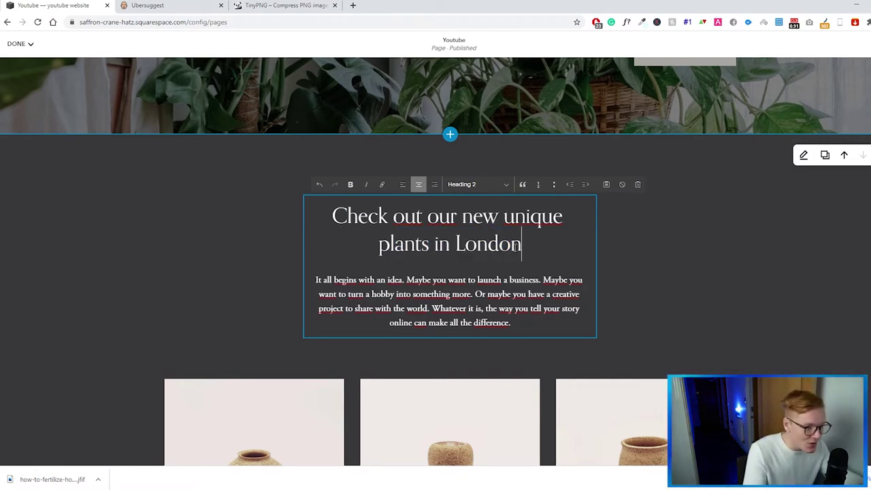
click(610, 264)
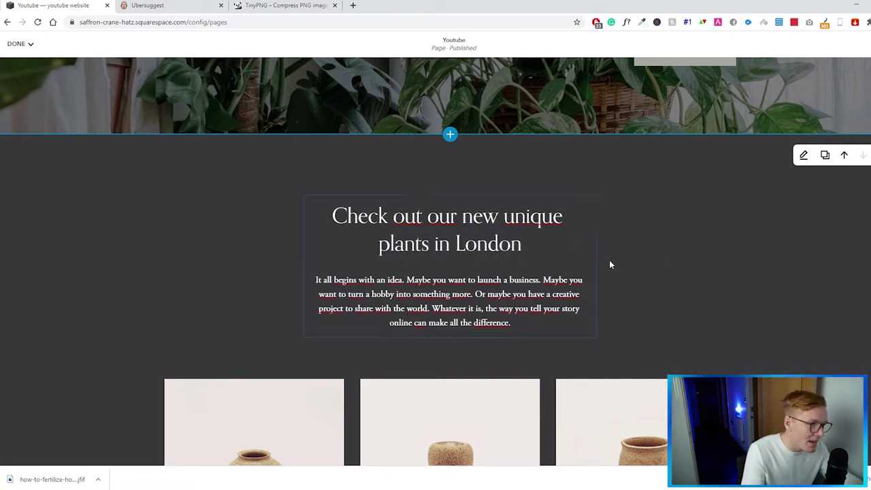
Step: Compare the products section heading with the "London House Plants" main heading at the top of the page
drag(523, 243, 332, 216)
click(529, 243)
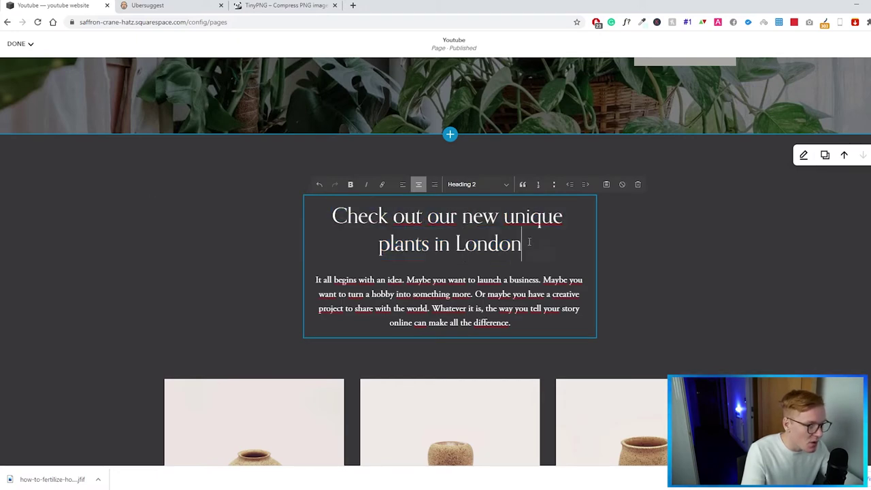
drag(529, 244, 634, 195)
double_click(606, 201)
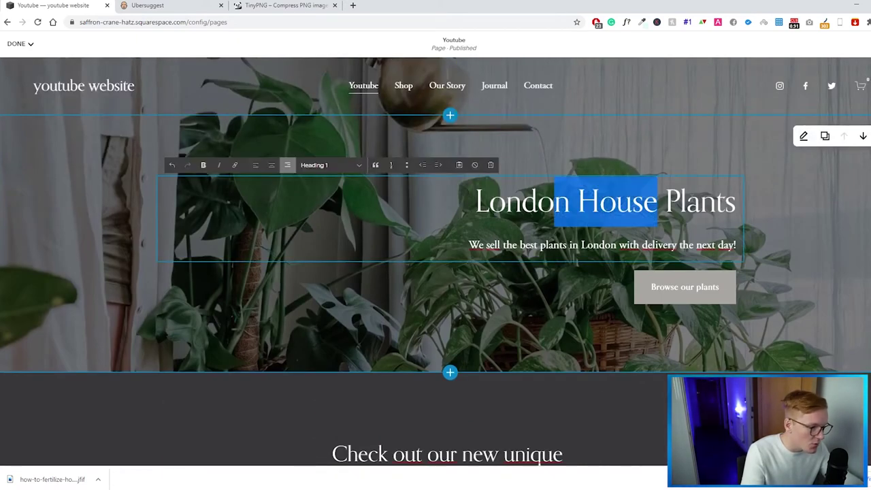
Step: Insert the word "house" before "plants" in the products section heading so it reads "Check out our new unique house plants in London"
scroll(513, 287, down, 3)
click(472, 300)
click(472, 300)
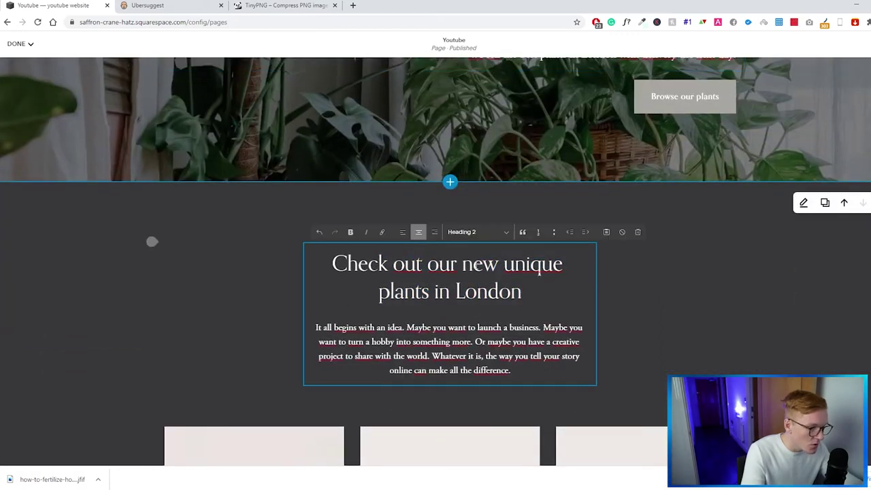
click(379, 292)
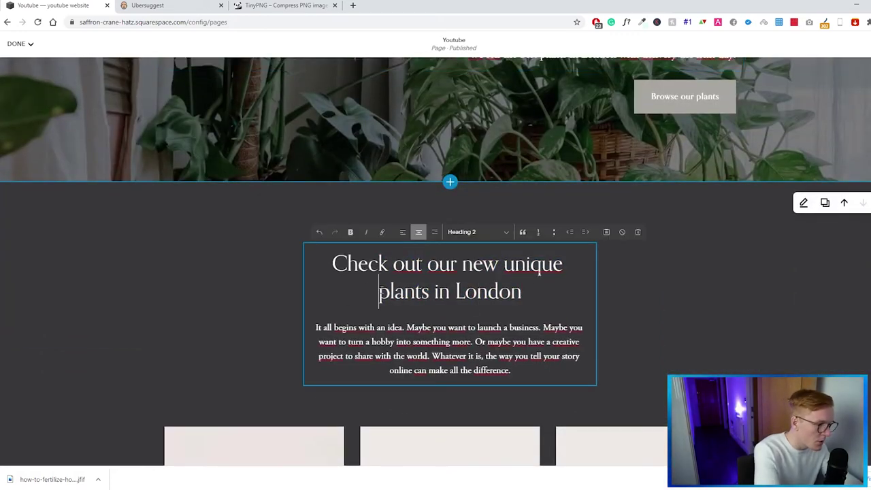
text(house)
click(690, 308)
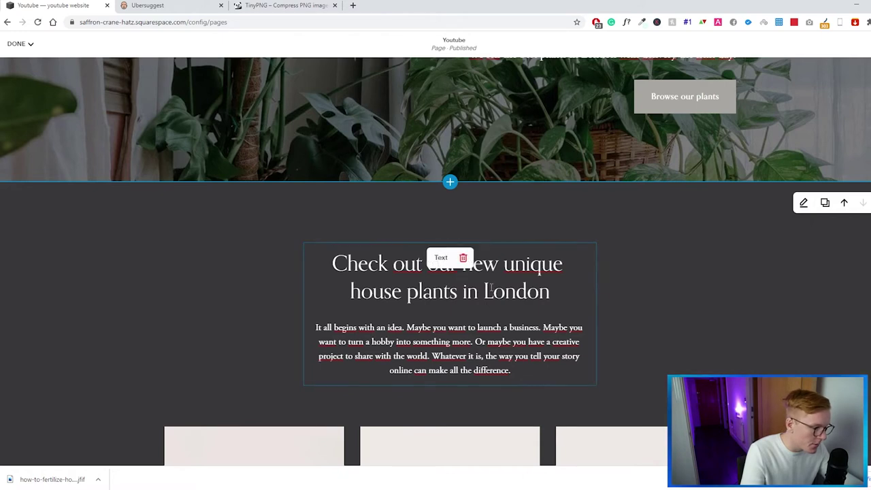
Step: Replace the placeholder paragraph under the heading with copy on indoor plants, mood boosters, air purifiers and inspirational indoor home plants in London with 24-hour delivery
click(500, 339)
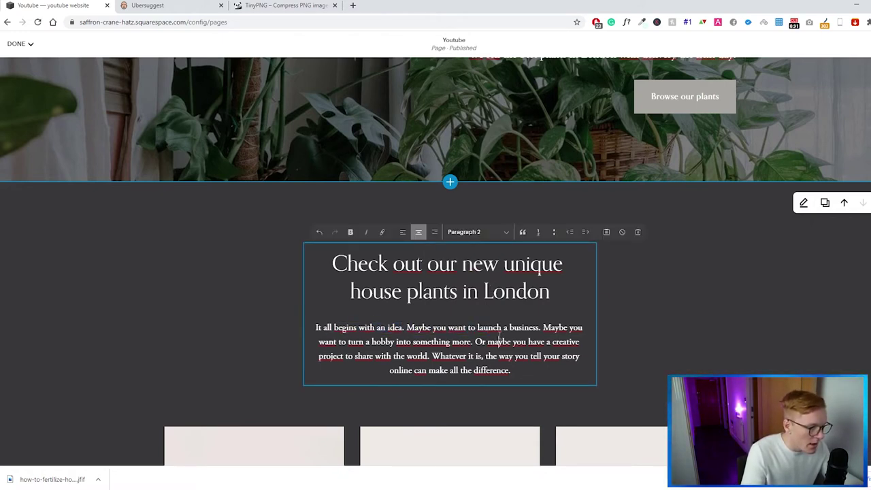
drag(511, 371, 303, 313)
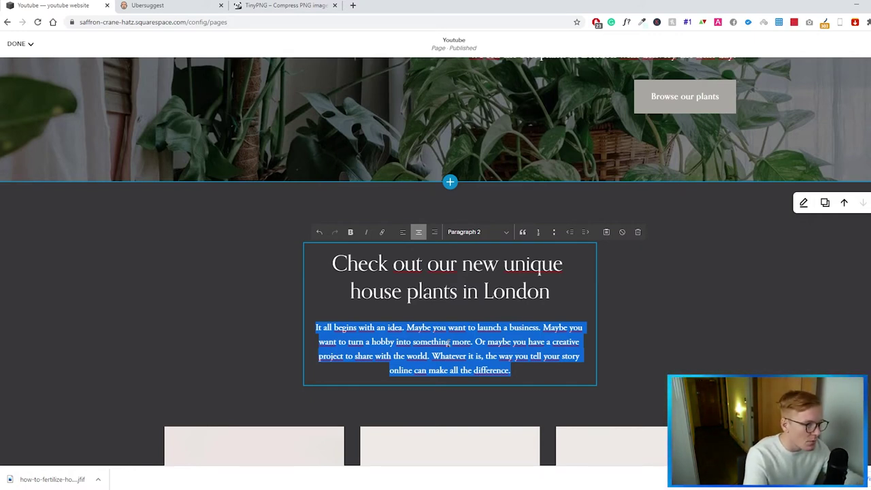
scroll(449, 342, down, 2)
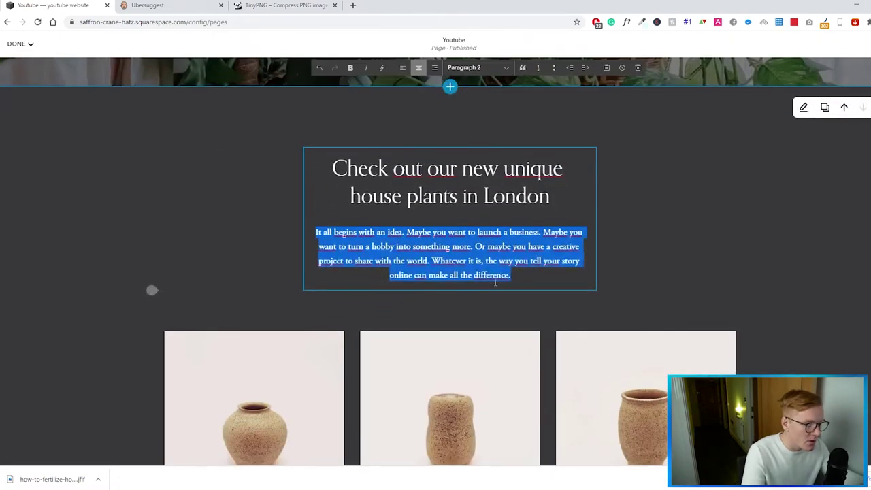
scroll(496, 283, up, 1)
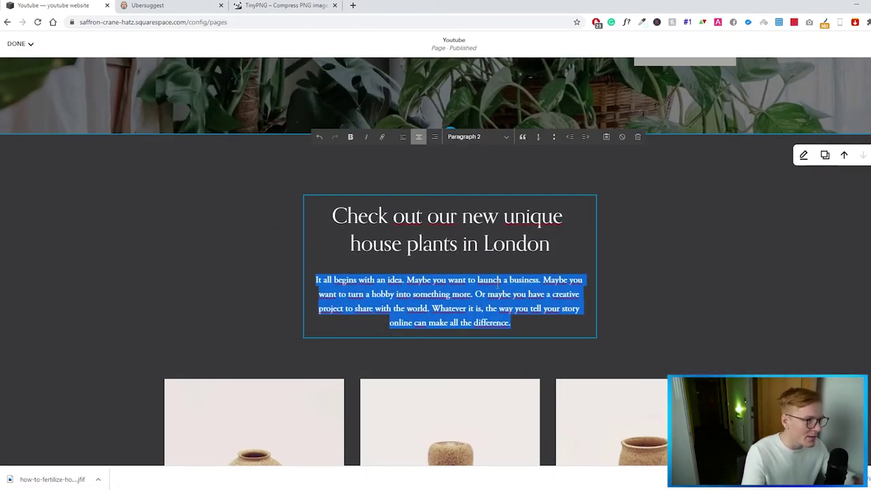
text(Make your interior space look and feel good with our range of indoor plants. From mood boosters to air purifiers, browse our inspirational indoor home plants in London with delivery within 24 hours.)
click(618, 289)
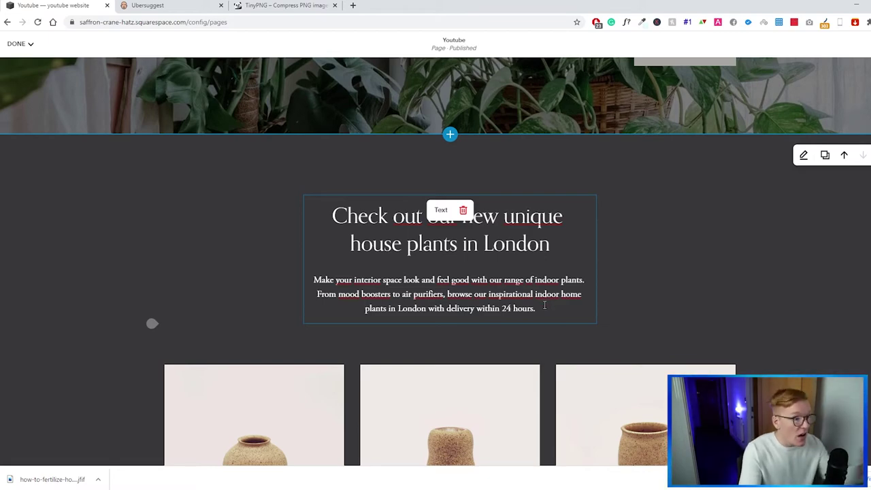
Step: Review the new paragraph's keywords and delivery wording against the headline section, and look over the three product images
scroll(606, 335, up, 3)
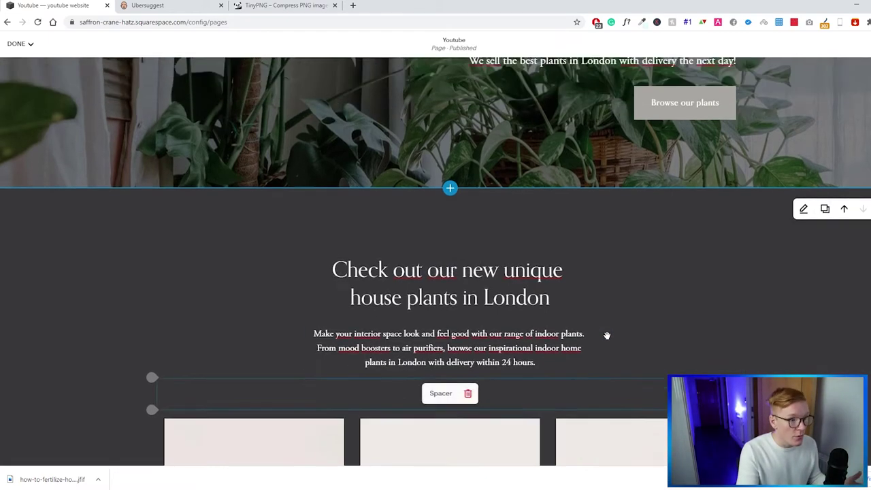
scroll(608, 335, down, 3)
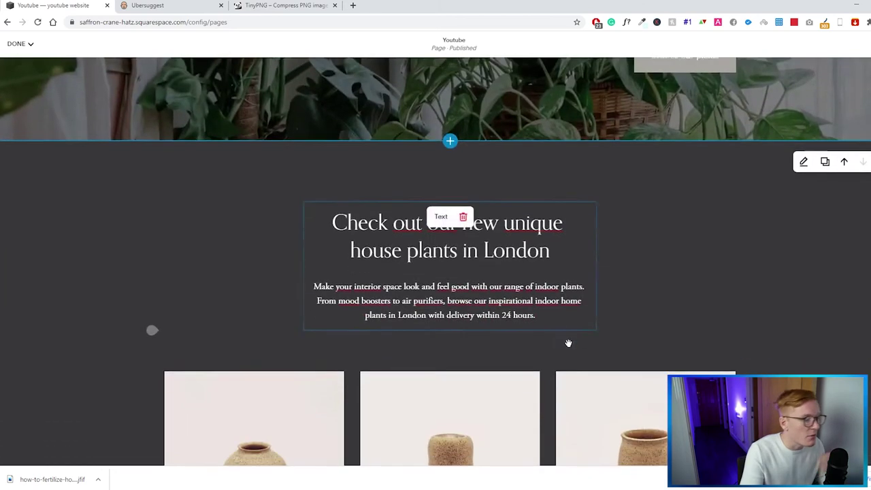
drag(447, 309, 638, 290)
click(673, 286)
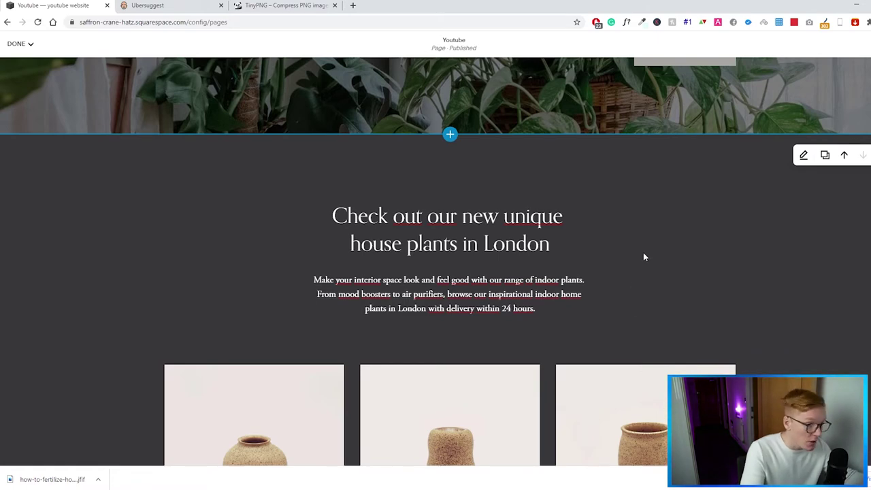
scroll(645, 254, down, 1)
scroll(633, 252, up, 3)
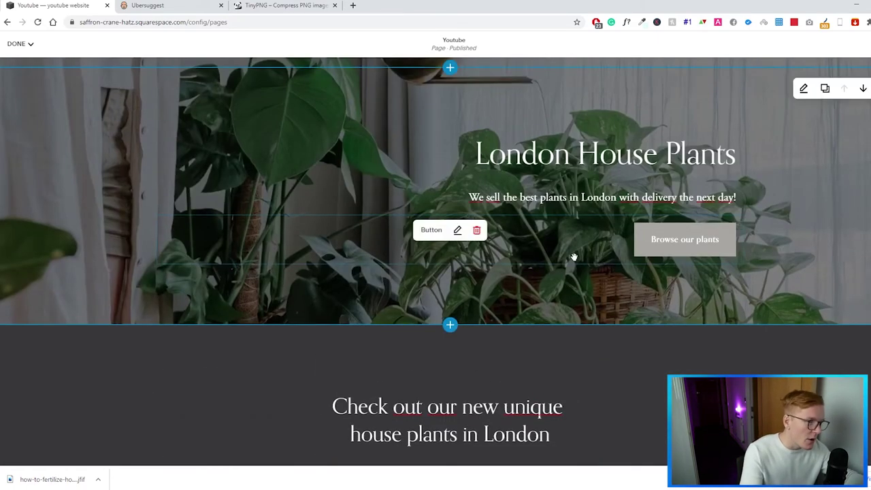
scroll(574, 257, down, 1)
scroll(556, 273, down, 4)
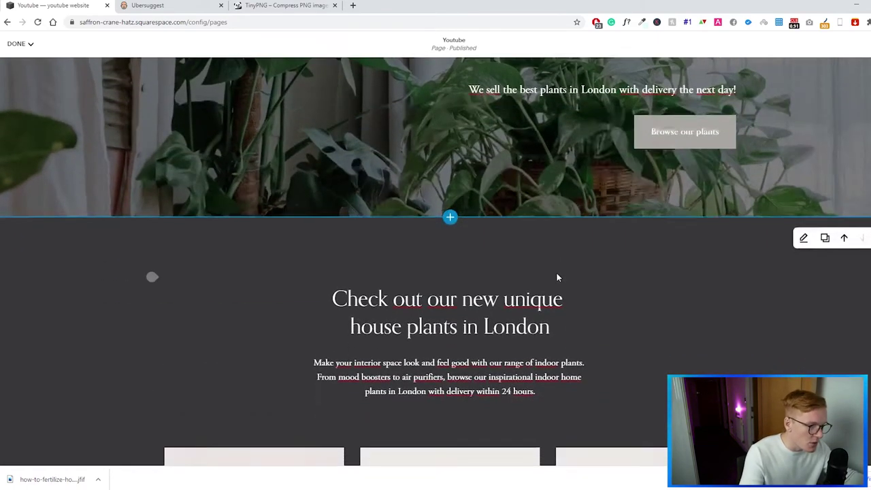
scroll(496, 257, up, 3)
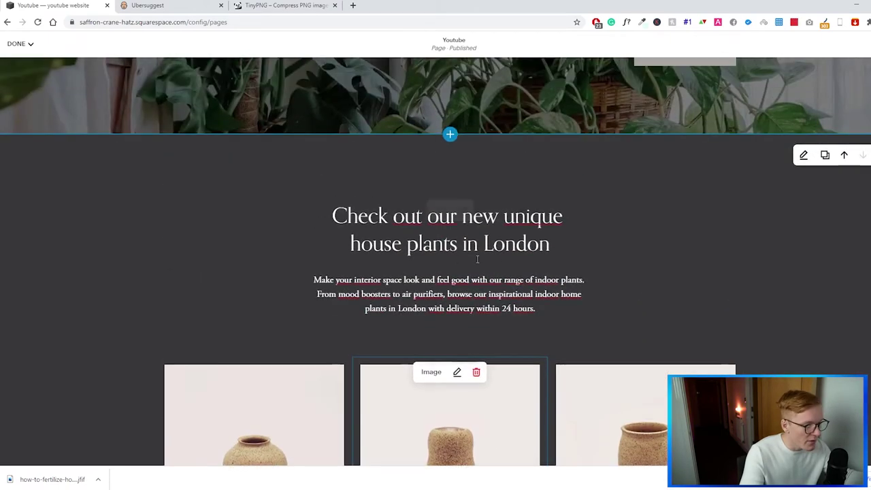
scroll(467, 246, down, 1)
scroll(466, 246, down, 1)
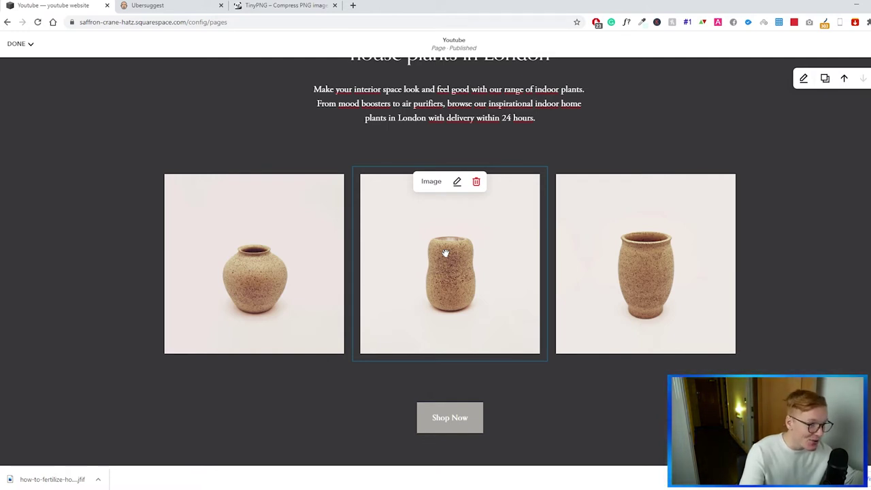
scroll(444, 271, up, 1)
scroll(444, 271, up, 4)
scroll(443, 272, down, 5)
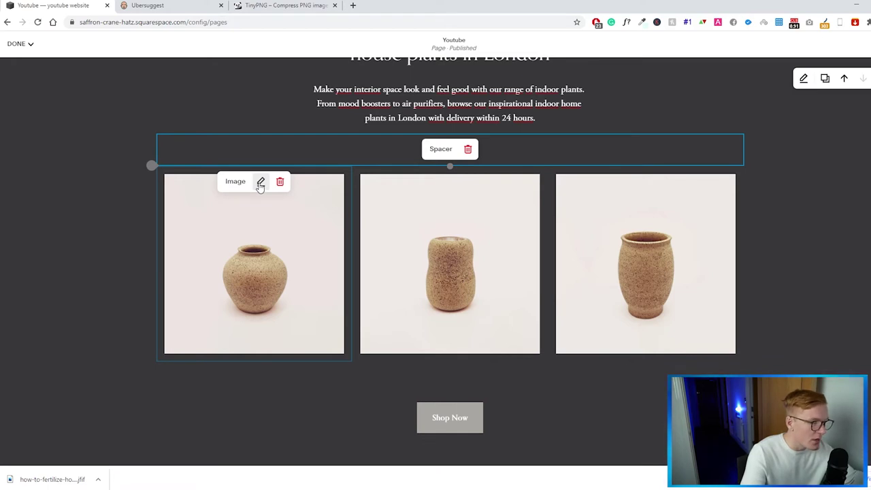
Step: Replace the first product image's filename with "Youtube Big Giant Blue Plants"
click(260, 182)
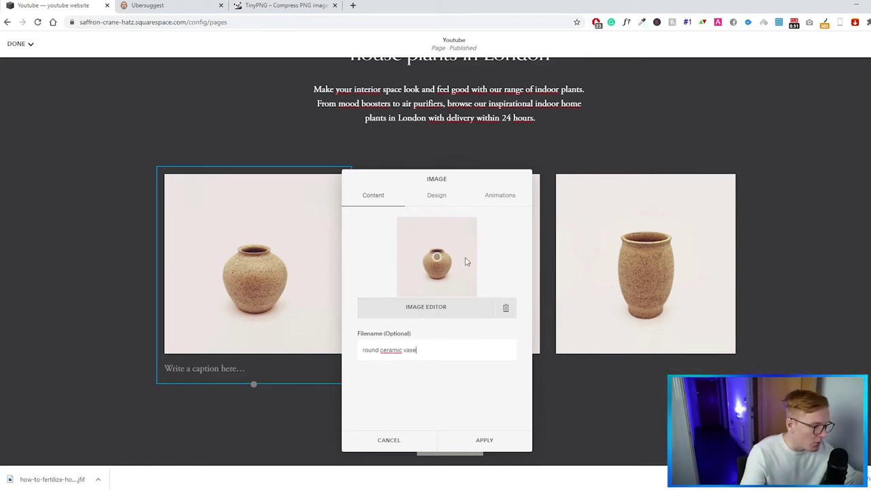
drag(436, 350, 357, 350)
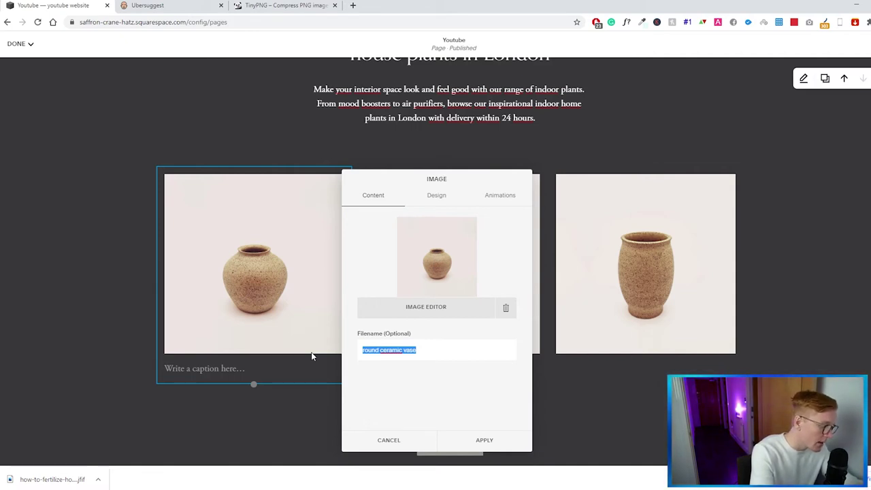
text(Youty)
key(BackSpace)
key(BackSpace)
key(BackSpace)
key(BackSpace)
key(BackSpace)
text(You)
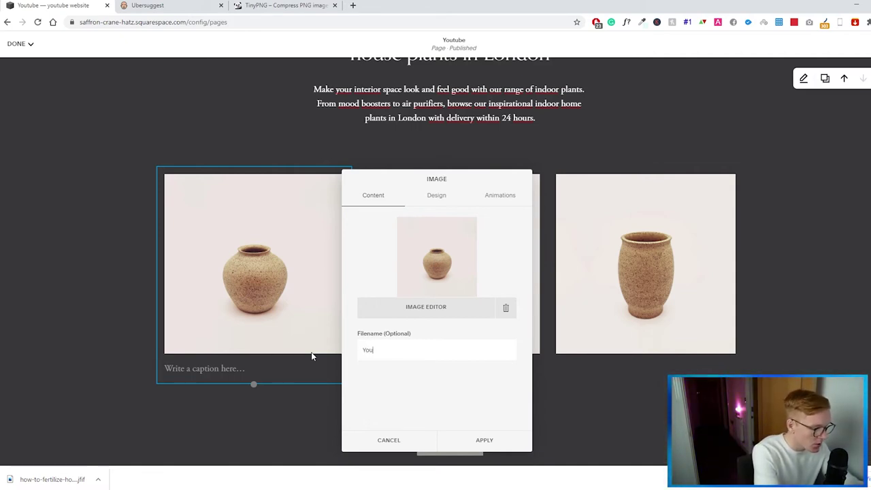
text(tube Big Gia)
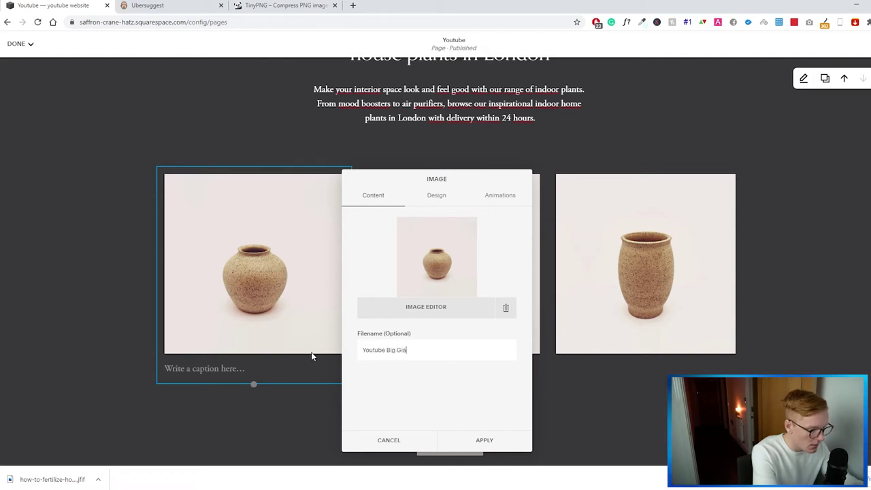
text(nt B)
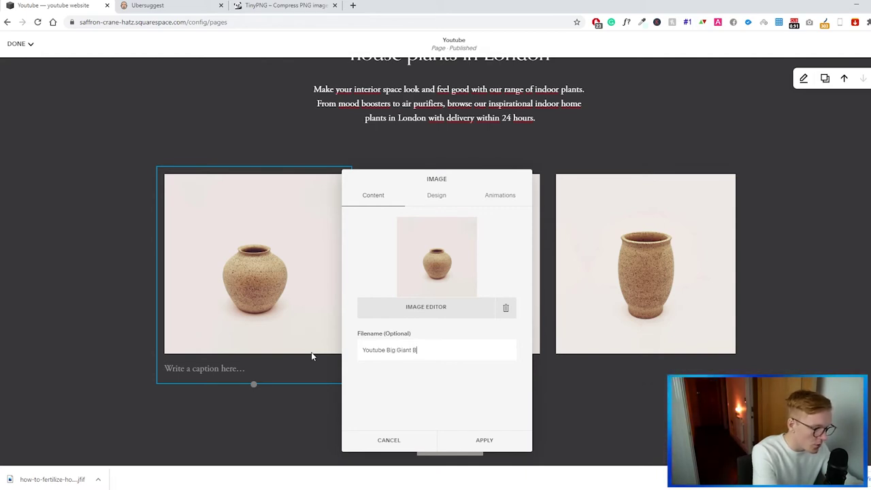
text(lue Plants)
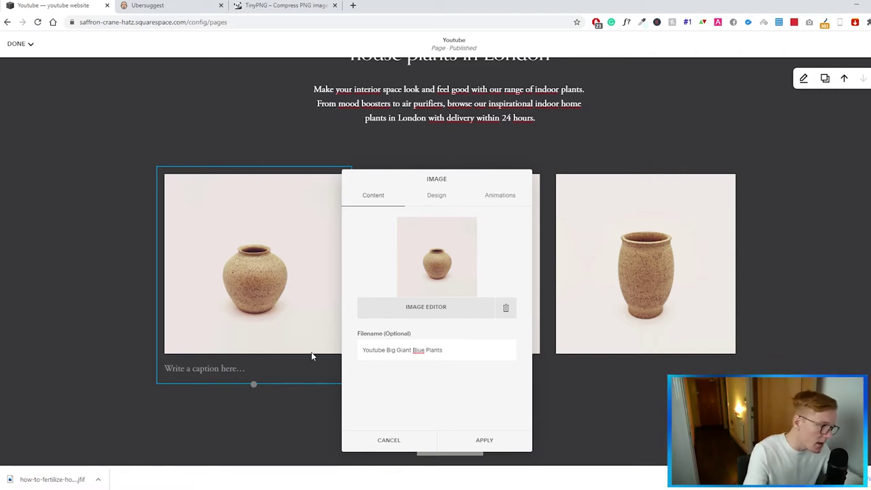
Step: Review the wording of the first product image's filename and apply the image settings
drag(456, 349, 337, 354)
click(367, 349)
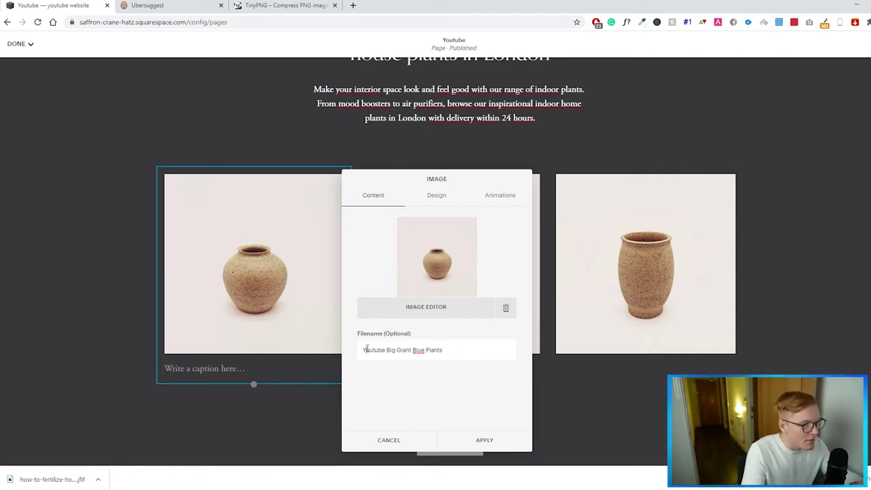
triple_click(366, 350)
click(420, 349)
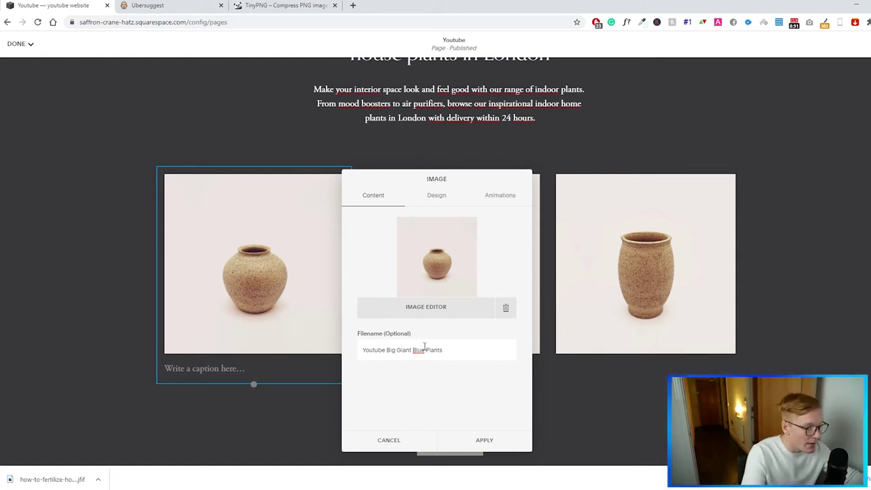
drag(420, 353, 344, 358)
click(438, 349)
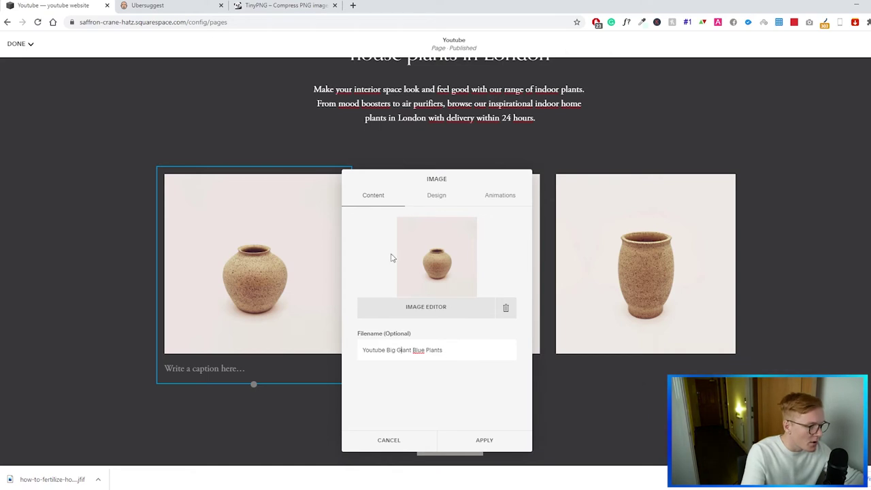
click(486, 447)
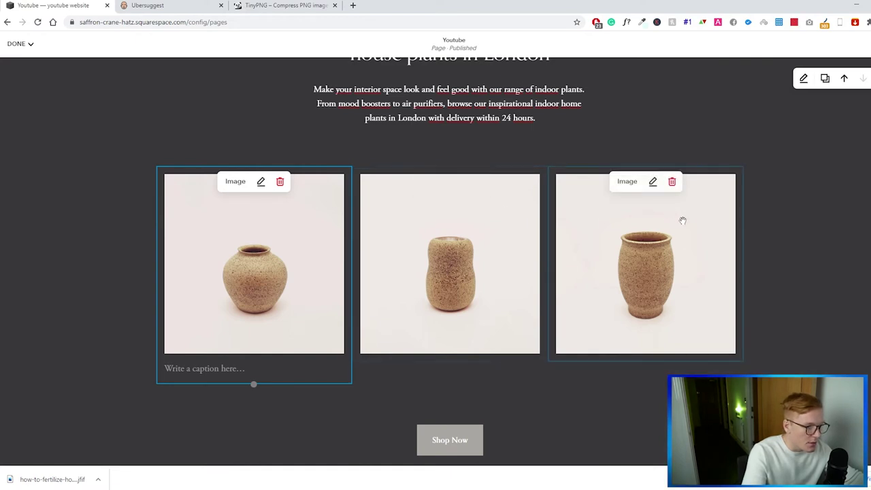
Step: Review the page from the Shop Now button and footer up to the main headline, its call-to-action button and the products section text
scroll(442, 251, down, 3)
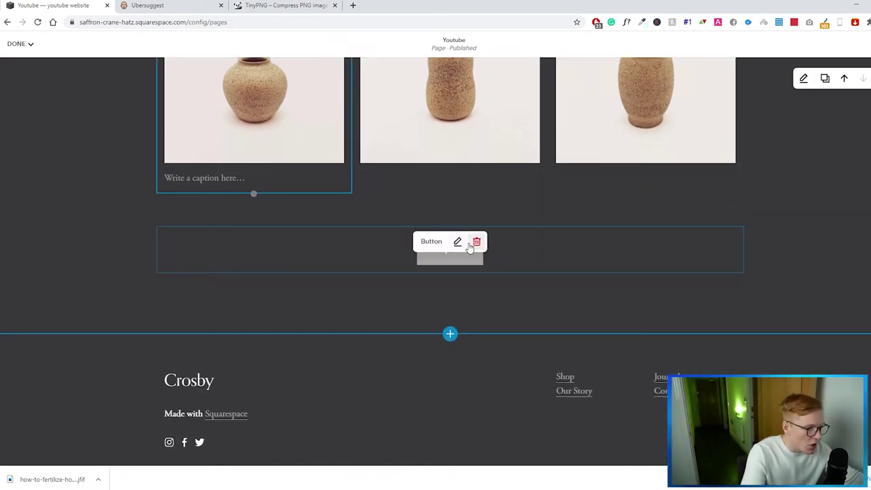
mouse_move(422, 285)
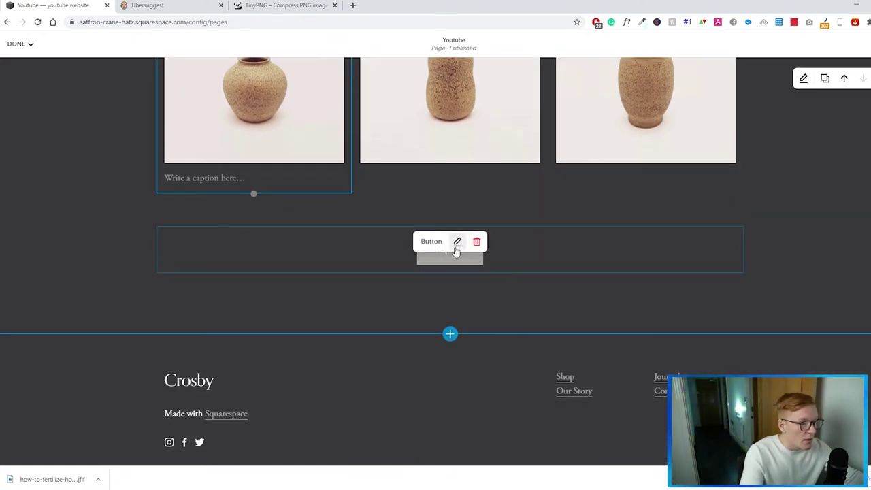
scroll(476, 273, up, 2)
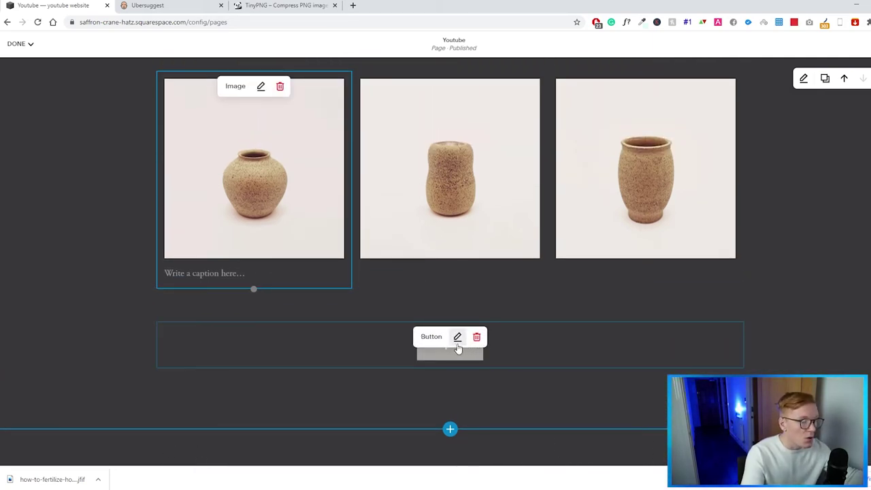
scroll(477, 336, up, 10)
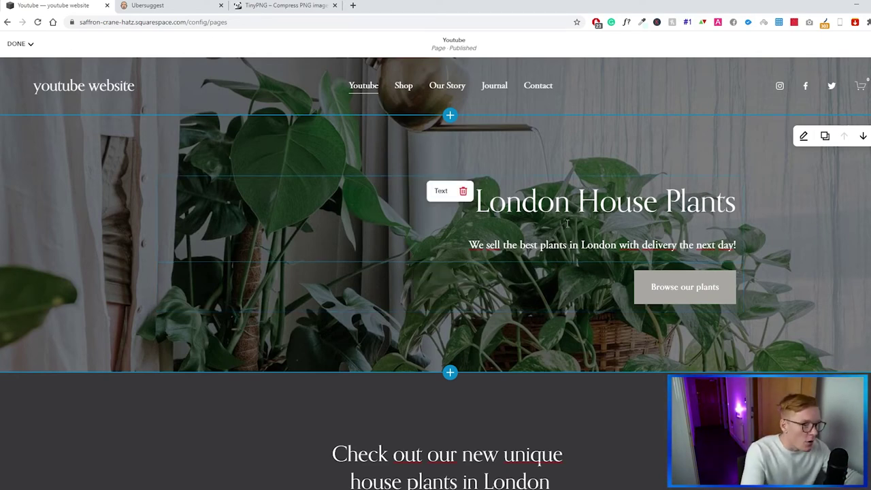
scroll(556, 217, down, 1)
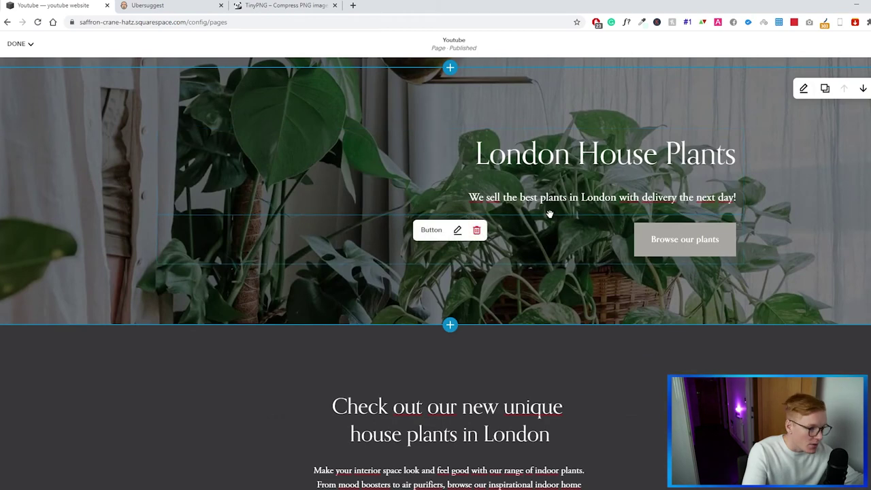
scroll(549, 216, down, 1)
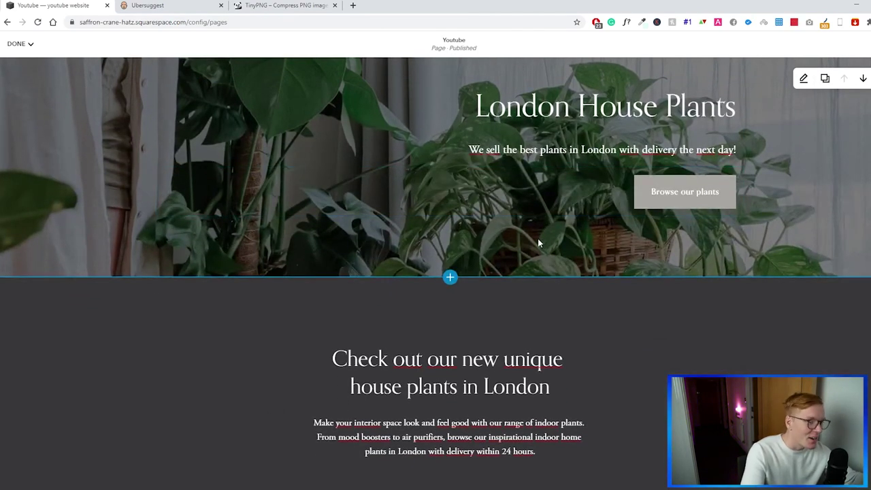
scroll(541, 247, up, 2)
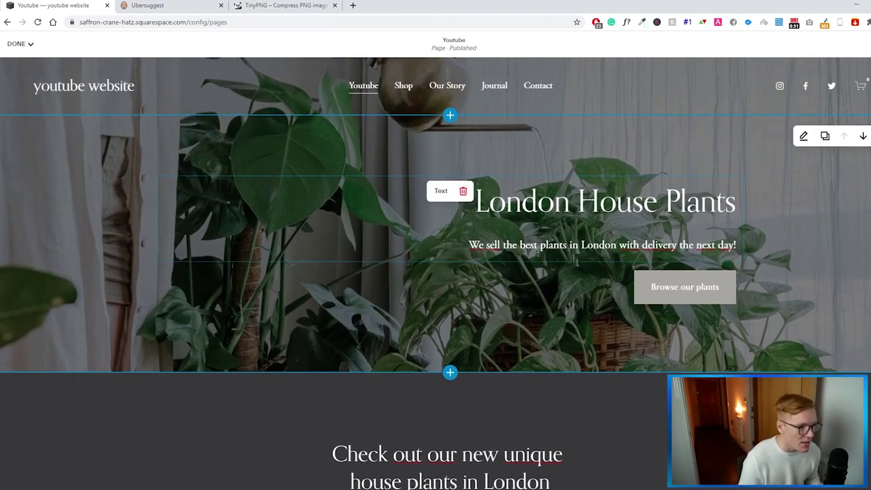
scroll(538, 251, down, 1)
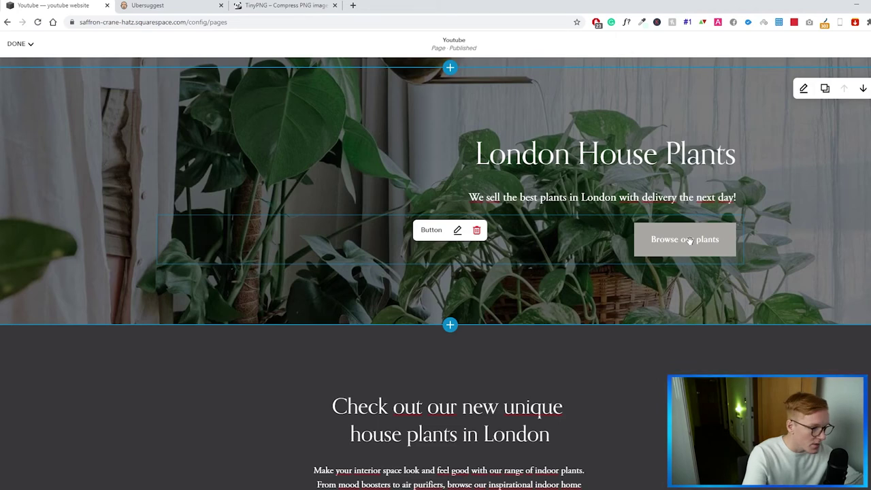
scroll(674, 245, down, 3)
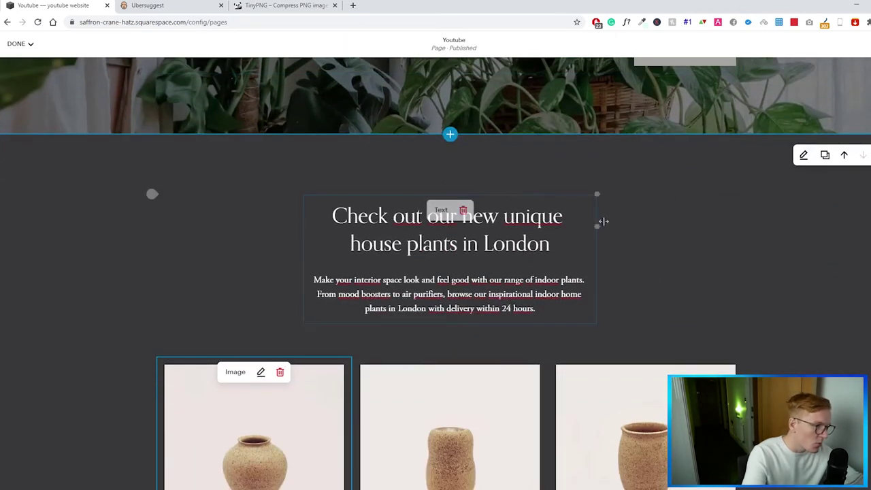
Step: Review the products section from its text and three images to the Shop Now button and footer, and compare it with the headline section
scroll(604, 221, down, 2)
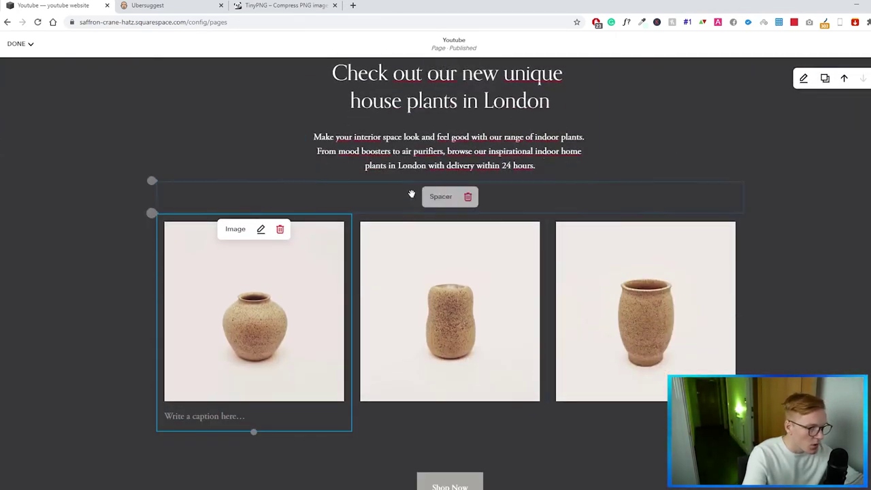
scroll(411, 195, up, 1)
scroll(465, 255, down, 2)
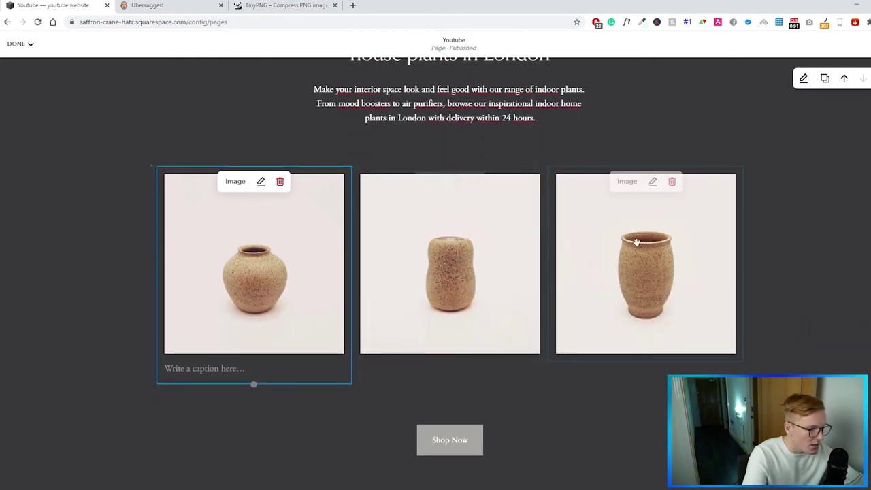
scroll(586, 243, down, 2)
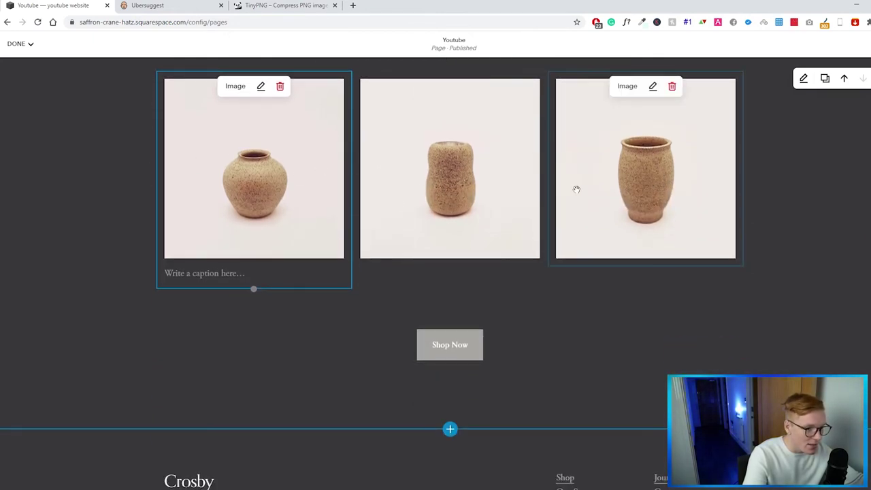
scroll(465, 283, down, 1)
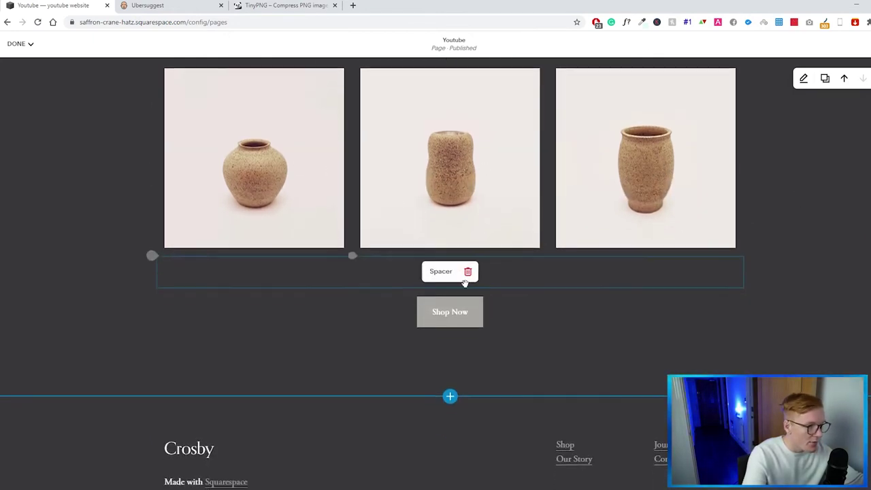
scroll(465, 282, down, 2)
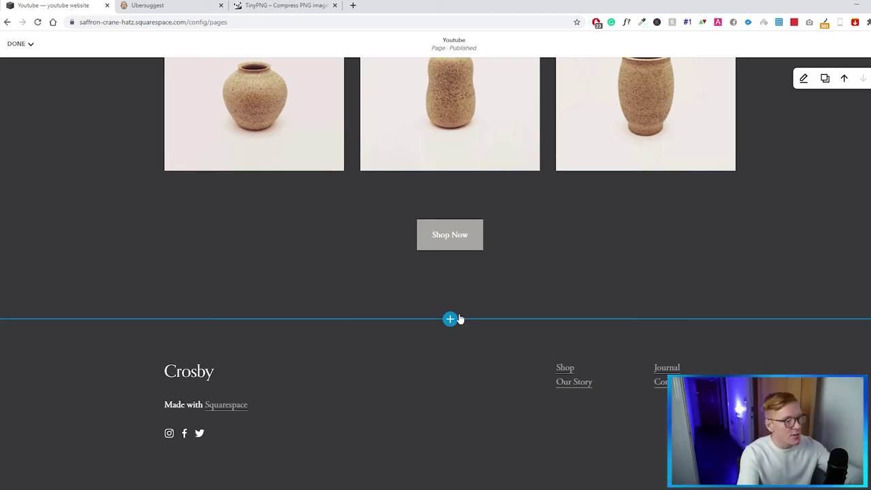
scroll(463, 307, up, 5)
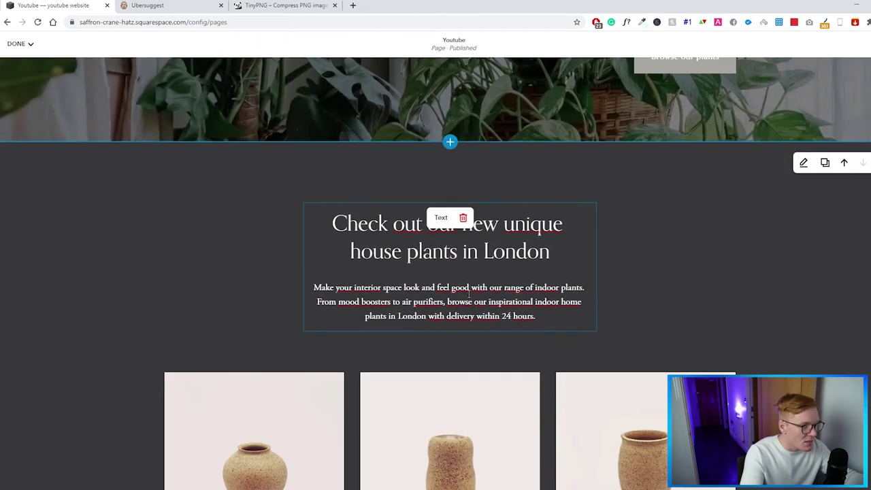
scroll(469, 293, up, 2)
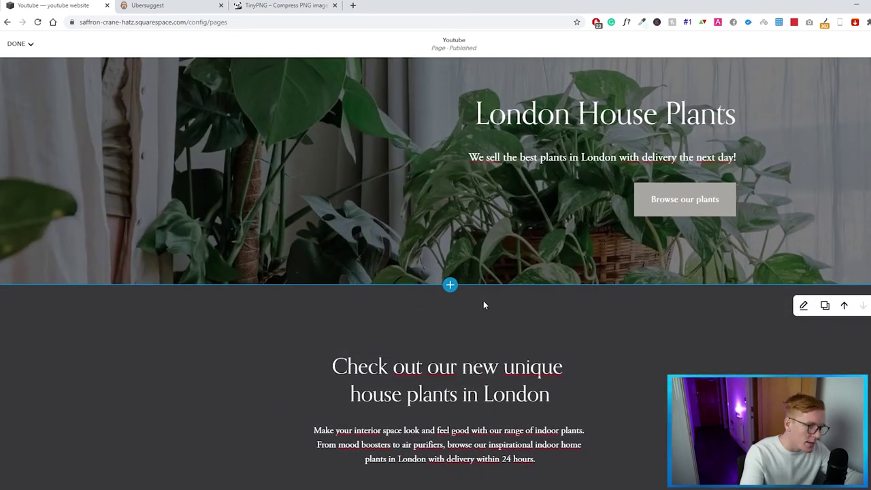
scroll(482, 308, down, 1)
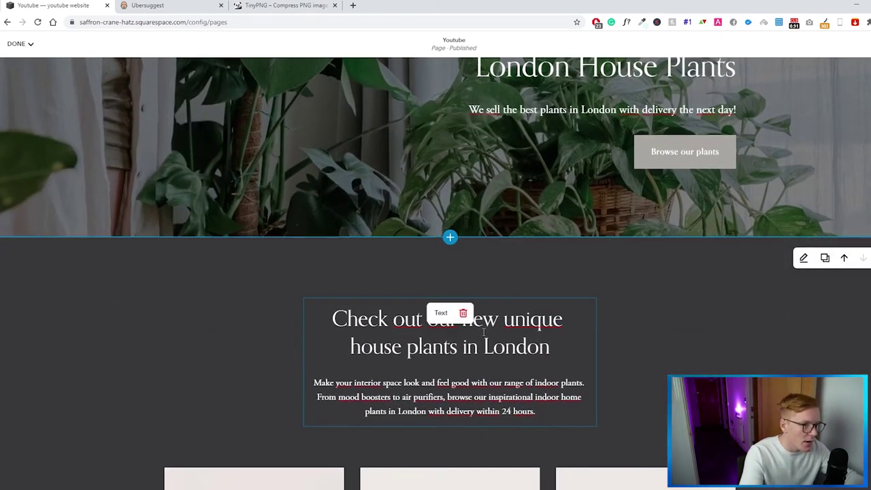
Step: Copy the main headline "London House Plants" and search Google for it in a new browser tab
scroll(152, 303, up, 3)
click(479, 207)
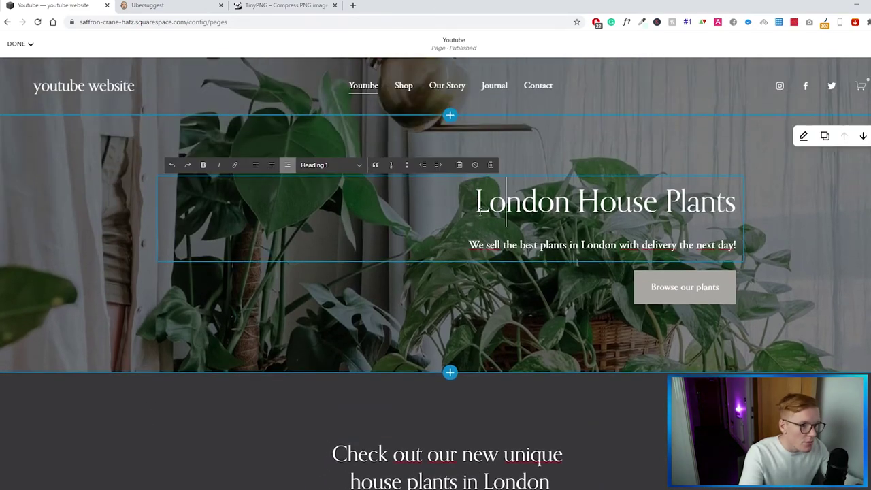
drag(479, 210, 733, 207)
key(ctrl+c)
key(ctrl+l)
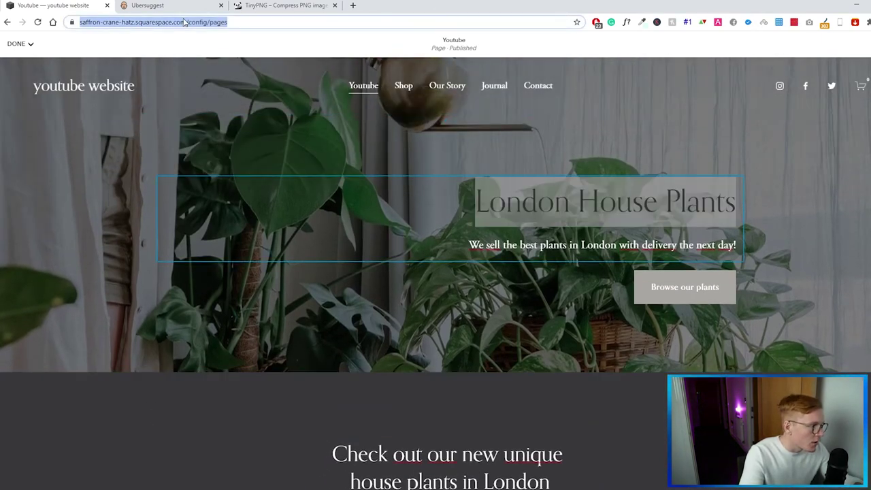
key(ctrl+v)
click(352, 6)
key(ctrl+v)
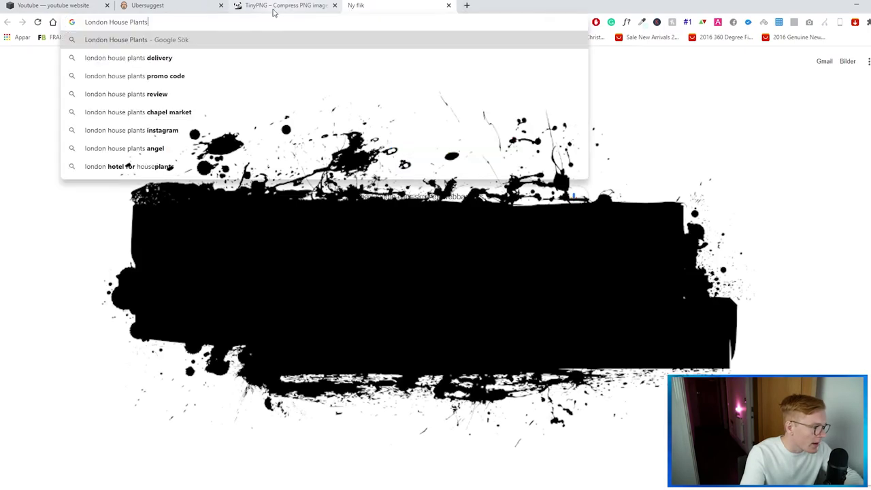
key(Return)
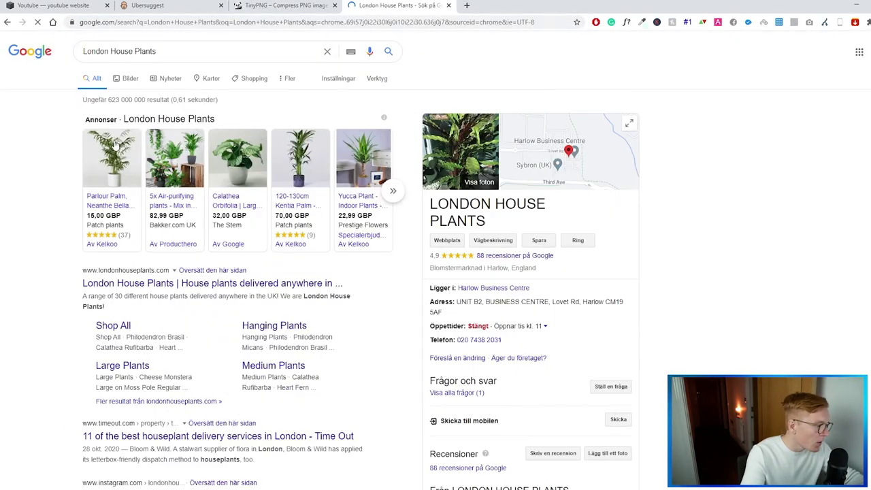
Step: Look over the ads and organic search results, and open the londonhouseplants.com homepage
scroll(106, 180, down, 2)
scroll(106, 180, down, 1)
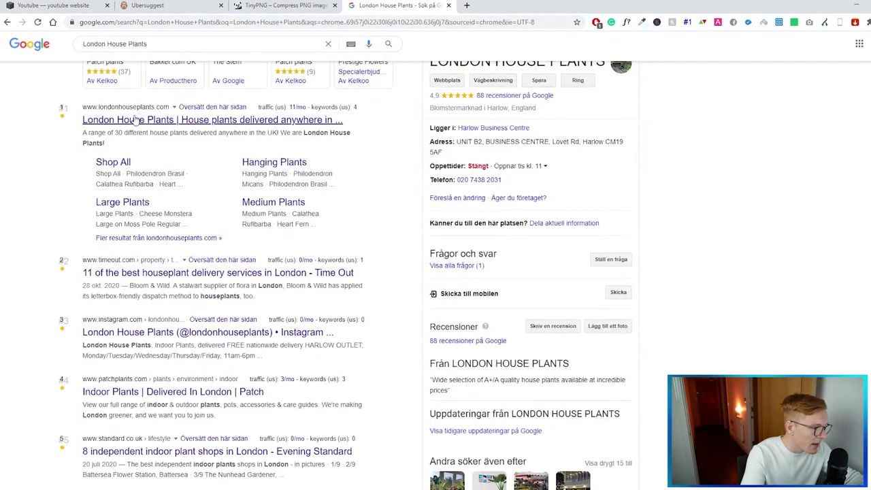
scroll(149, 117, up, 2)
mouse_move(182, 233)
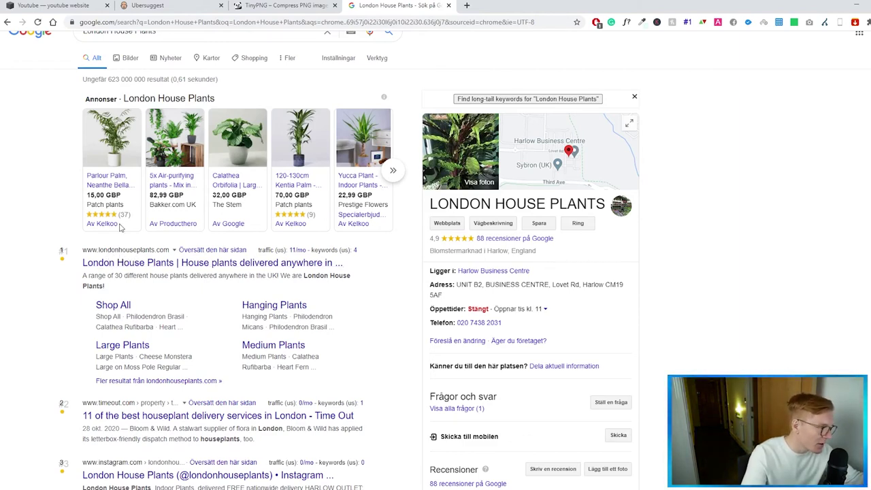
scroll(156, 284, up, 1)
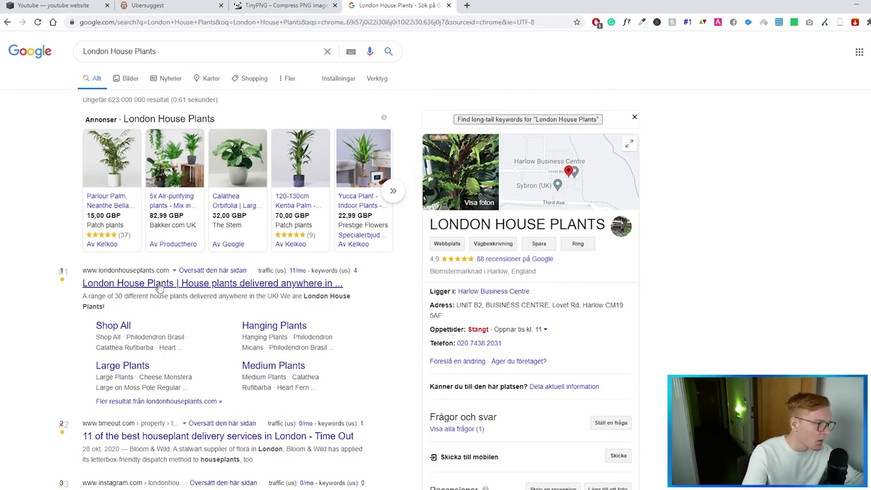
click(159, 286)
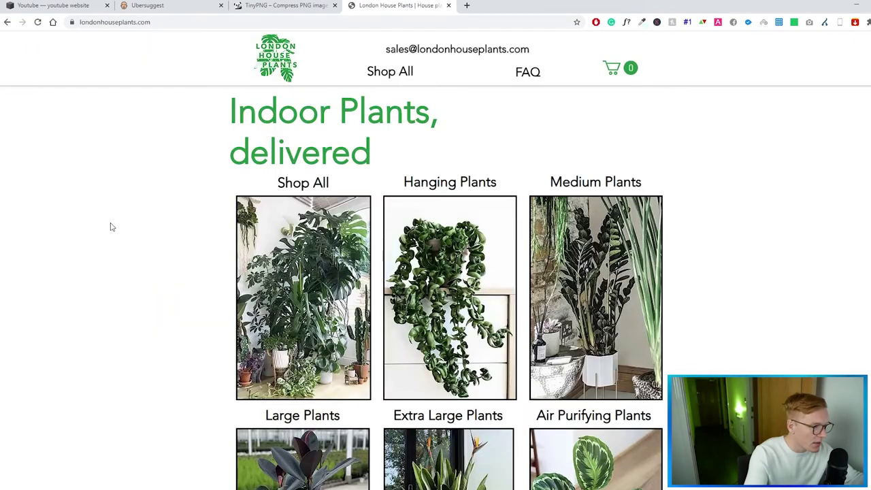
Step: Examine the londonhouseplants.com homepage for its headline, plant category images, Office Plants section and amount of text content
scroll(294, 197, down, 10)
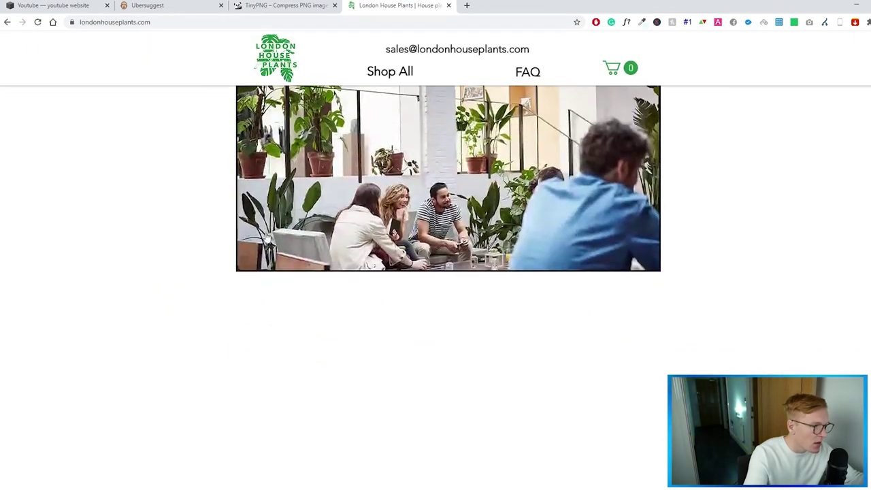
scroll(297, 235, up, 10)
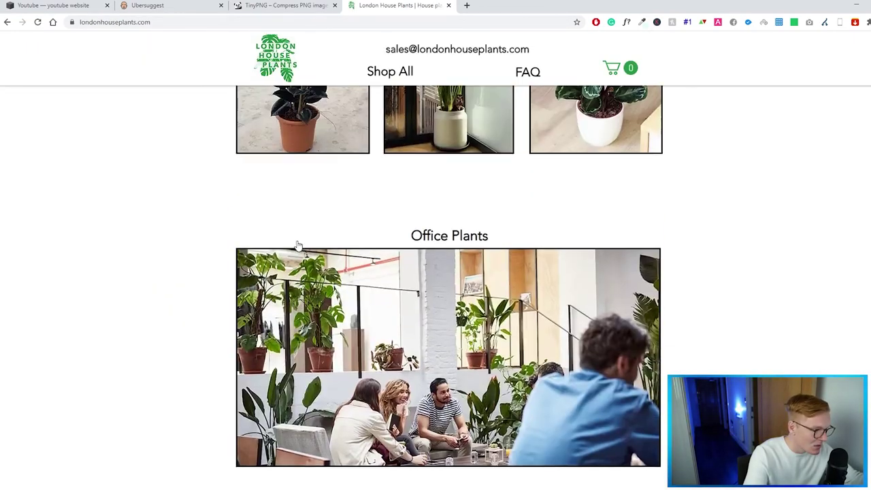
scroll(285, 234, down, 7)
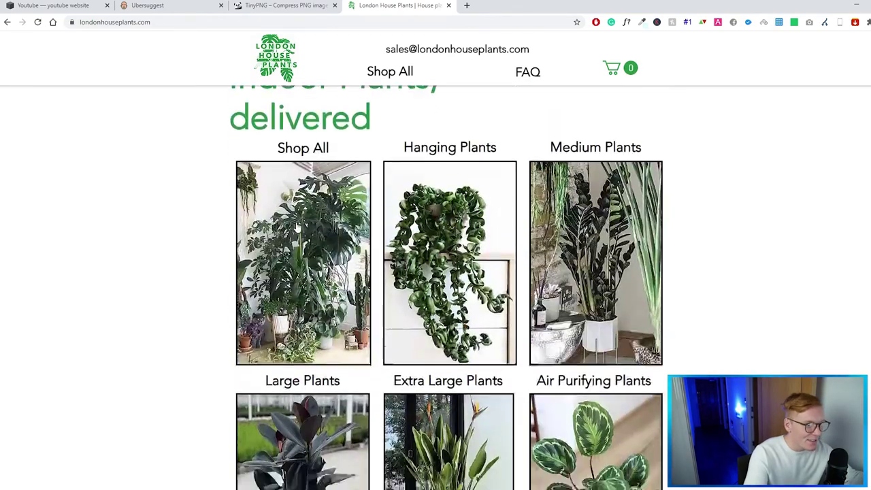
scroll(297, 229, down, 4)
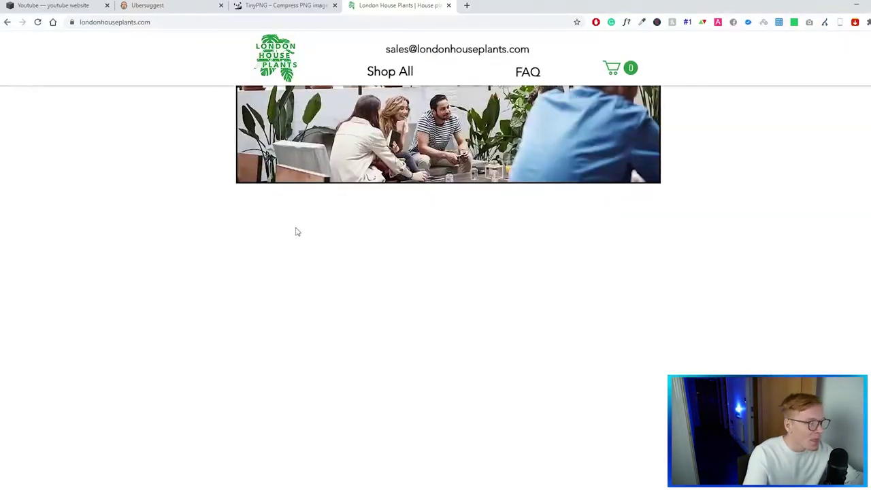
scroll(300, 238, up, 10)
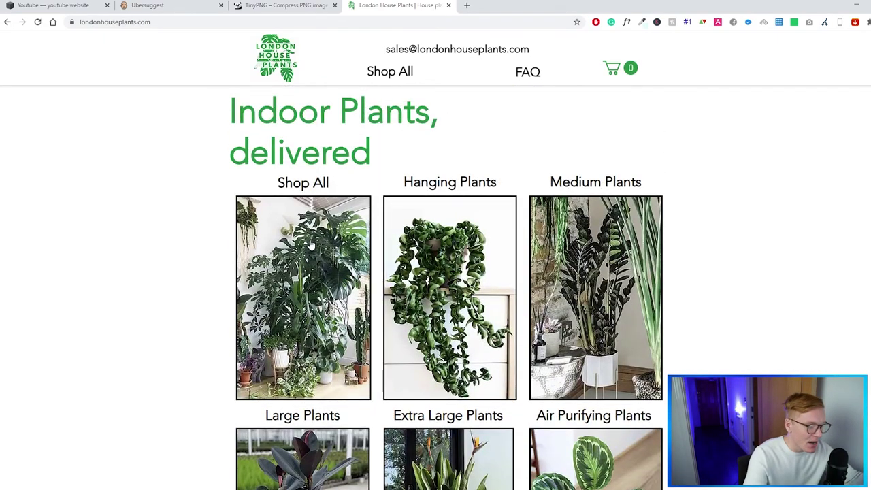
scroll(311, 245, down, 3)
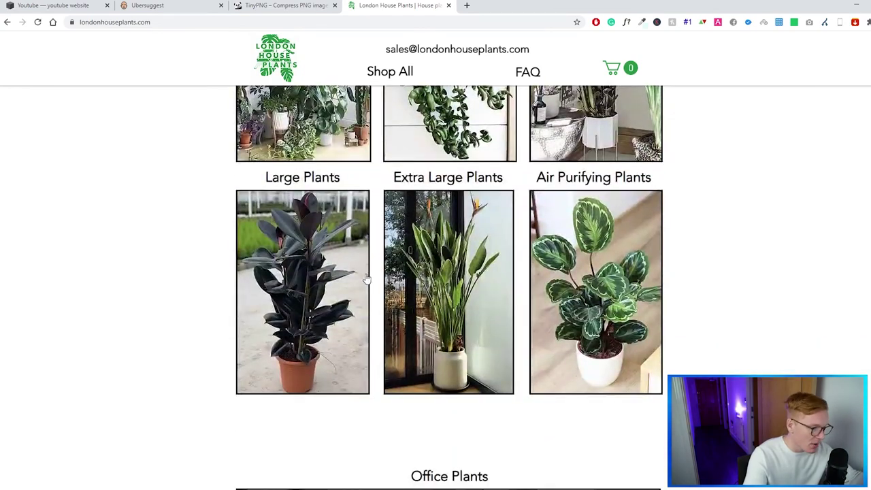
scroll(332, 286, up, 3)
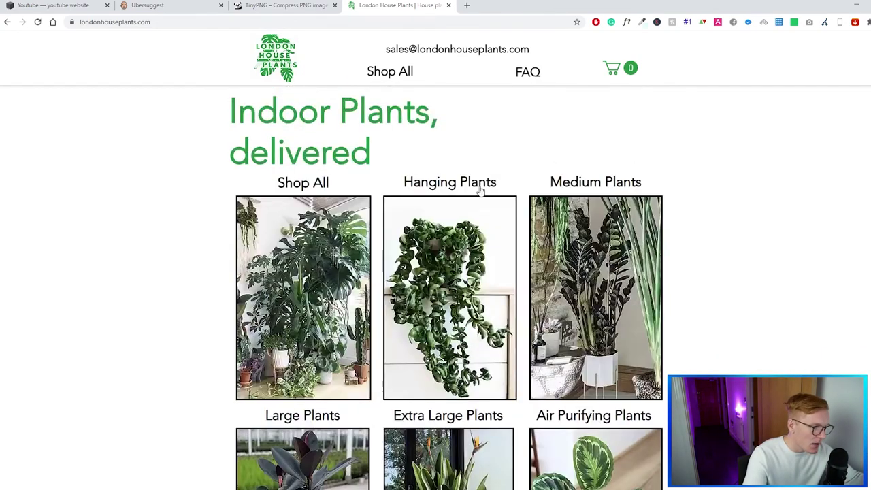
scroll(429, 245, down, 8)
scroll(447, 239, up, 2)
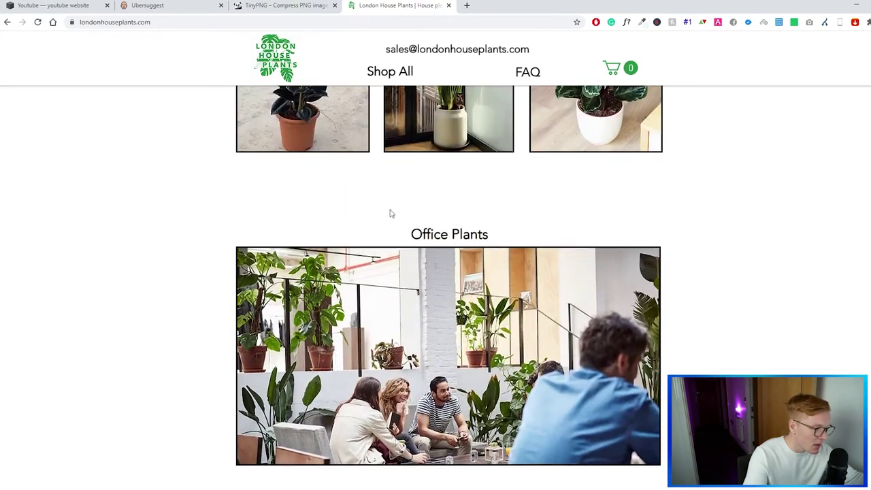
scroll(385, 215, down, 3)
scroll(531, 305, up, 2)
scroll(470, 291, down, 2)
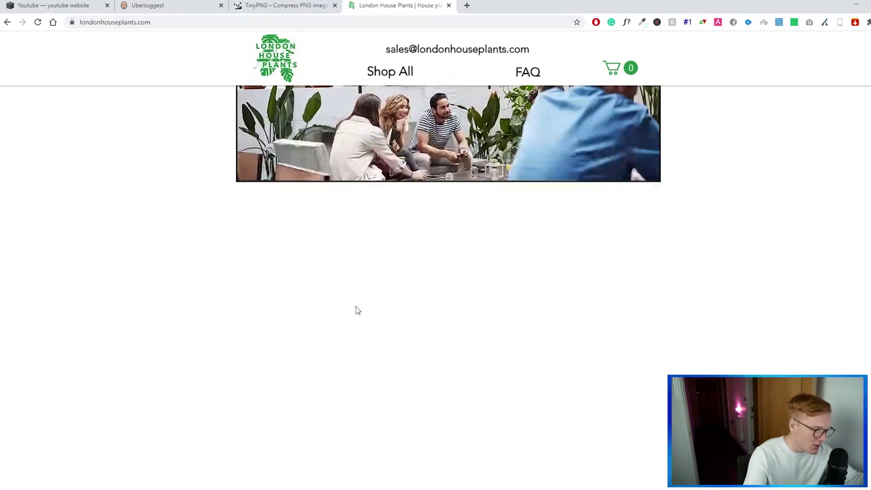
scroll(319, 336, up, 7)
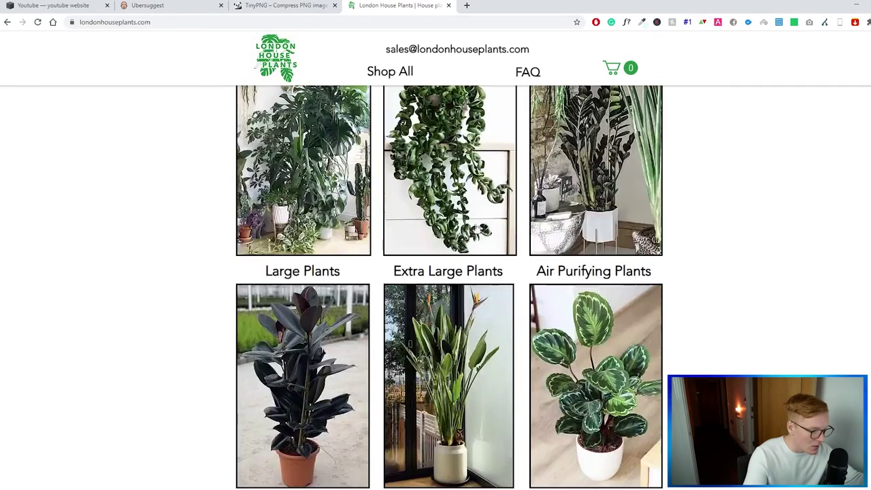
scroll(516, 267, down, 3)
scroll(516, 268, up, 5)
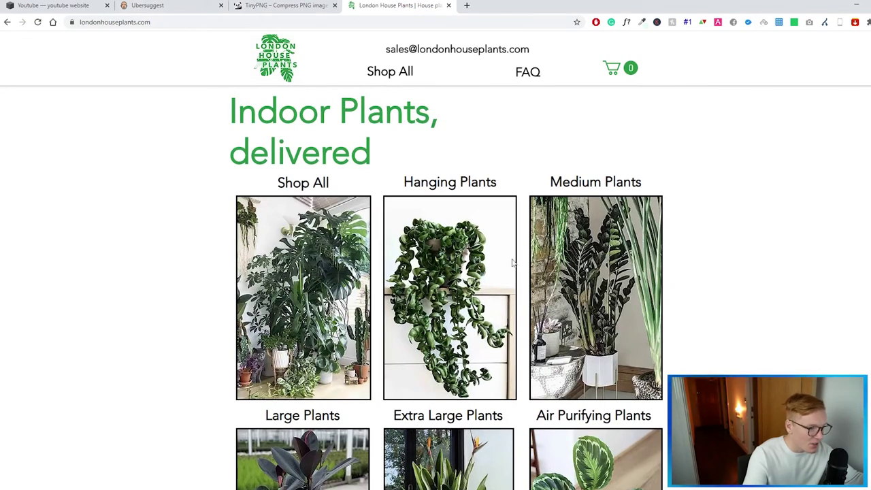
Step: Return to the Squarespace Youtube page and highlight the "London House Plants" headline for comparison
click(71, 7)
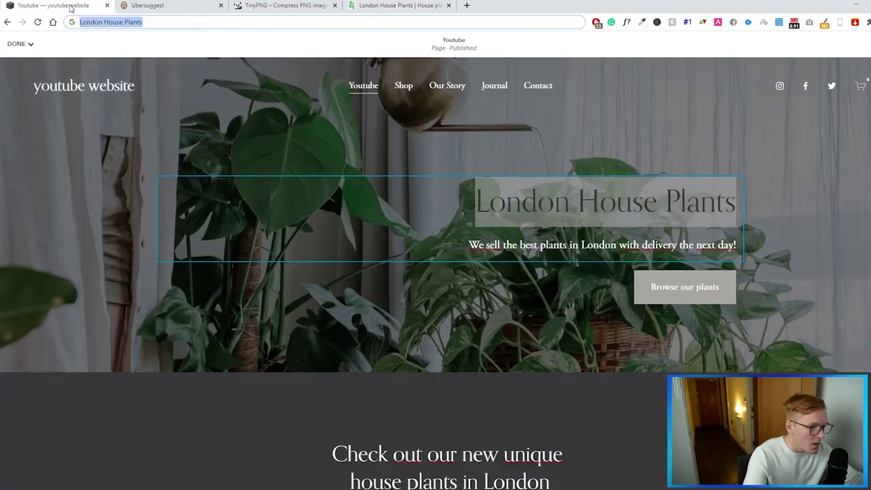
click(475, 200)
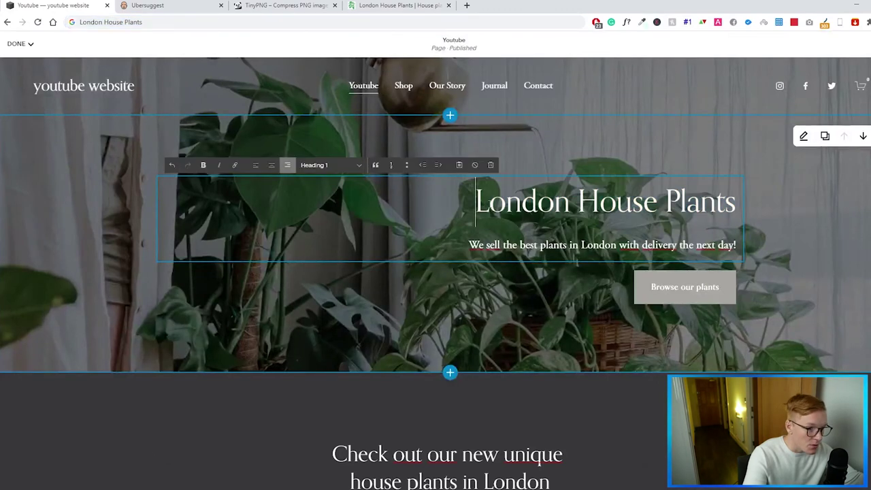
drag(476, 201, 747, 218)
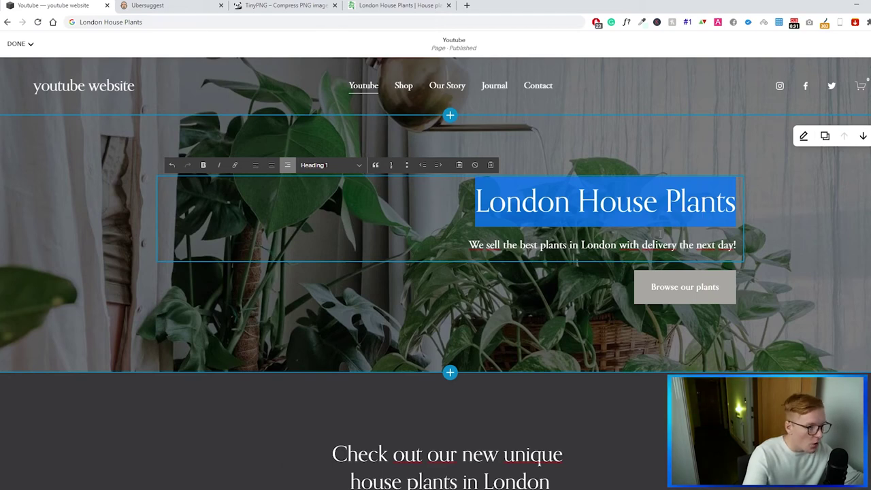
Step: Open the section picker below the products section and examine the Contact, Reservations, Newsletter and Social templates
scroll(615, 239, down, 3)
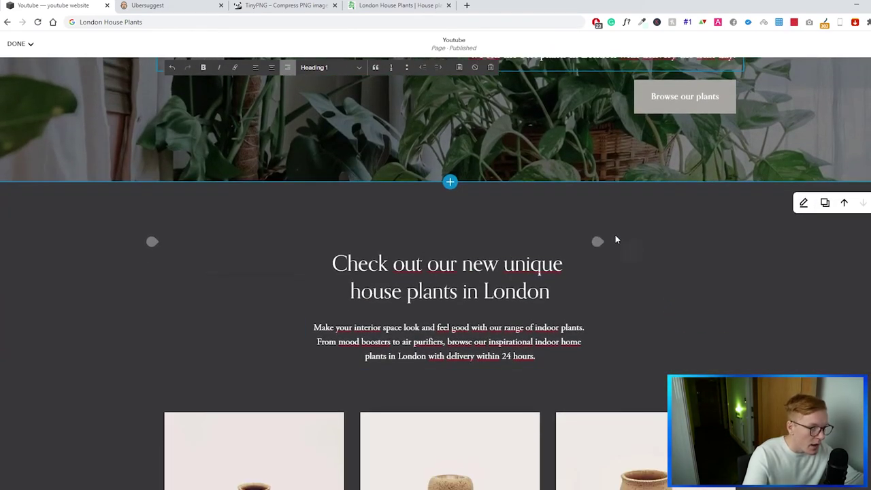
scroll(615, 240, down, 3)
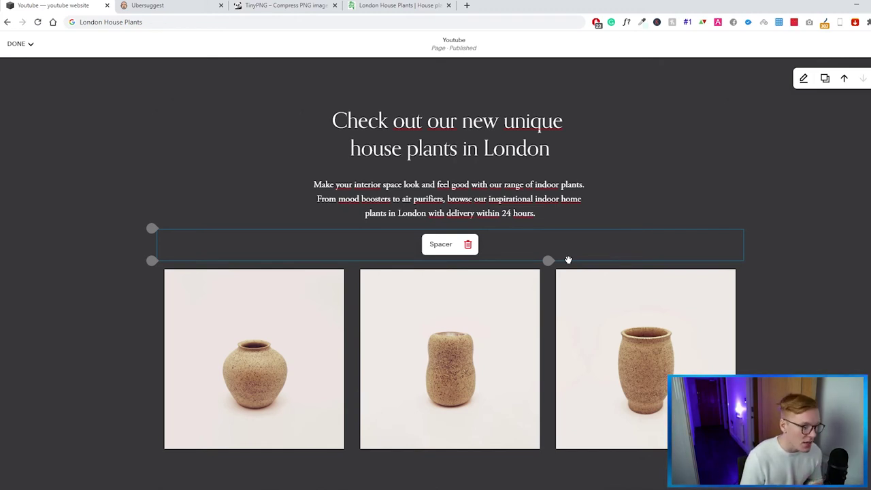
scroll(569, 260, down, 4)
scroll(610, 245, up, 1)
scroll(592, 252, down, 1)
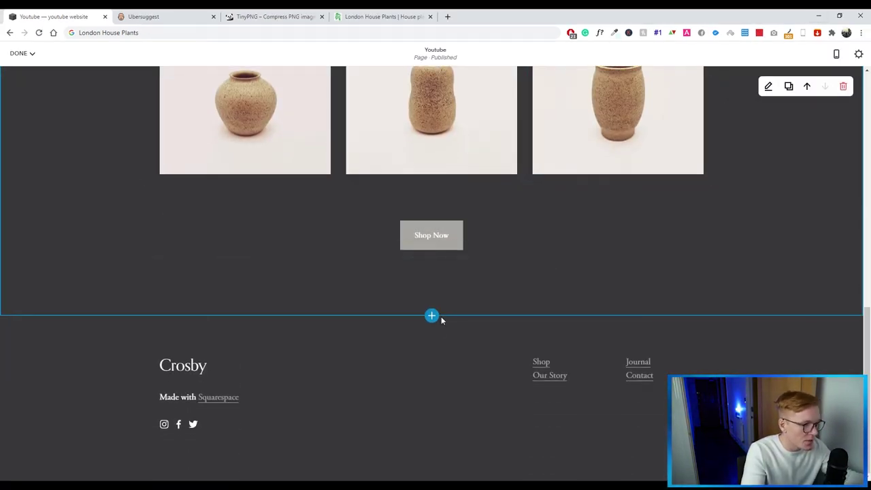
click(433, 316)
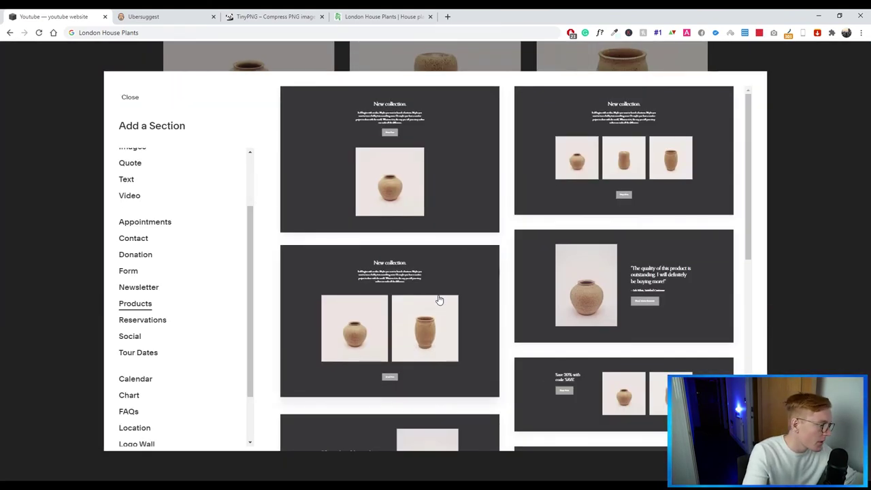
click(145, 239)
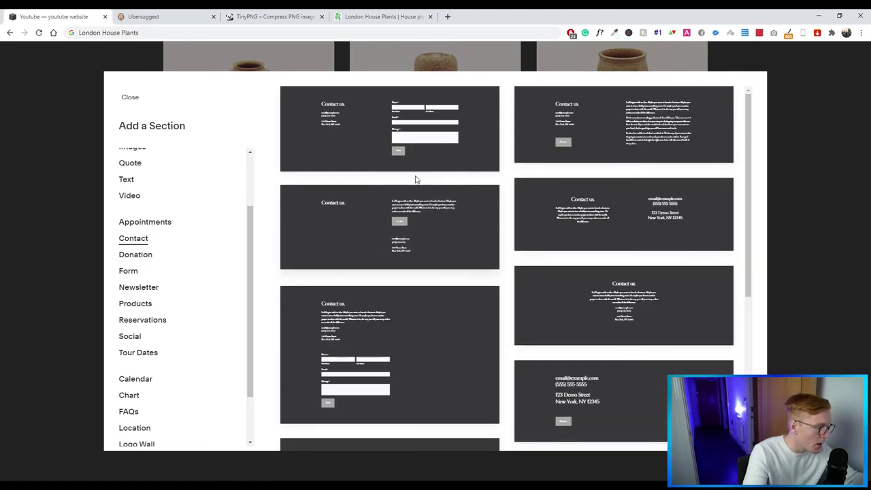
click(149, 321)
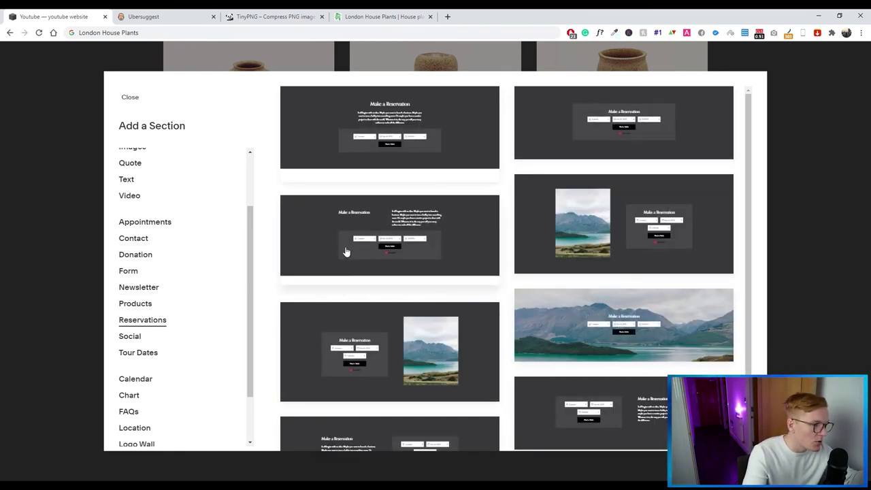
click(140, 289)
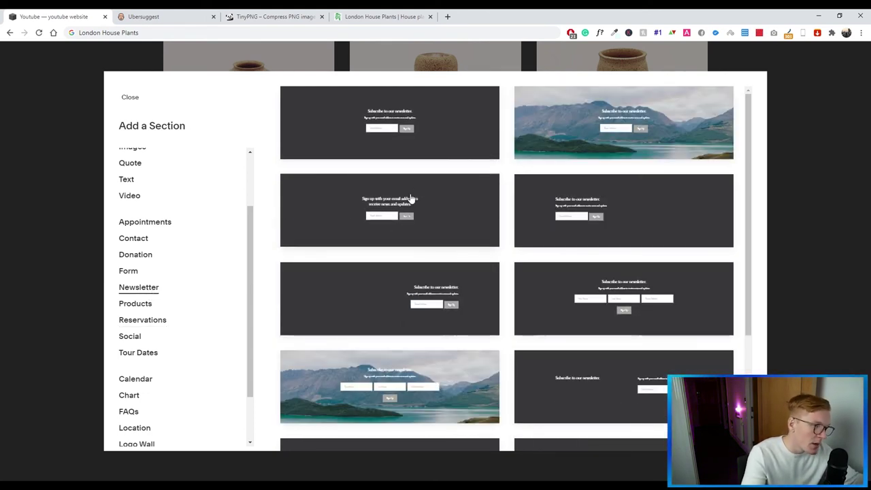
click(140, 340)
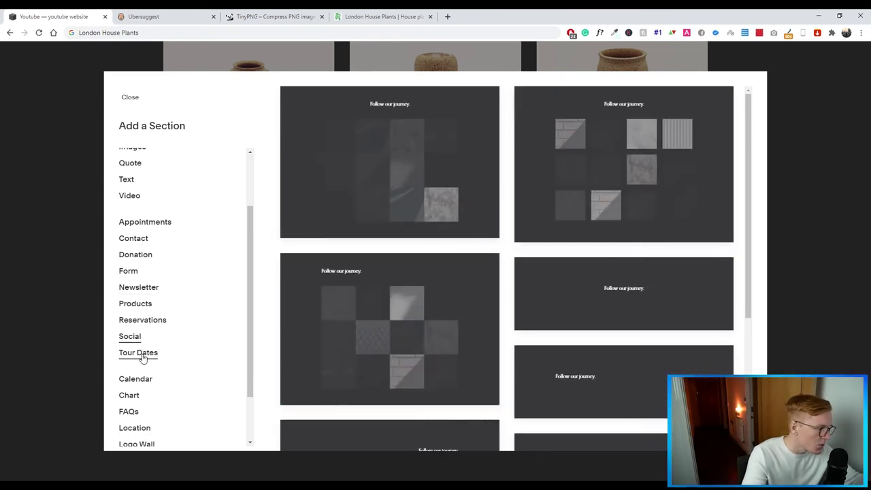
Step: Look through the Images, Quote, Text and Video section templates and the remaining categories, and close the picker without adding a section
scroll(160, 299, up, 1)
click(133, 225)
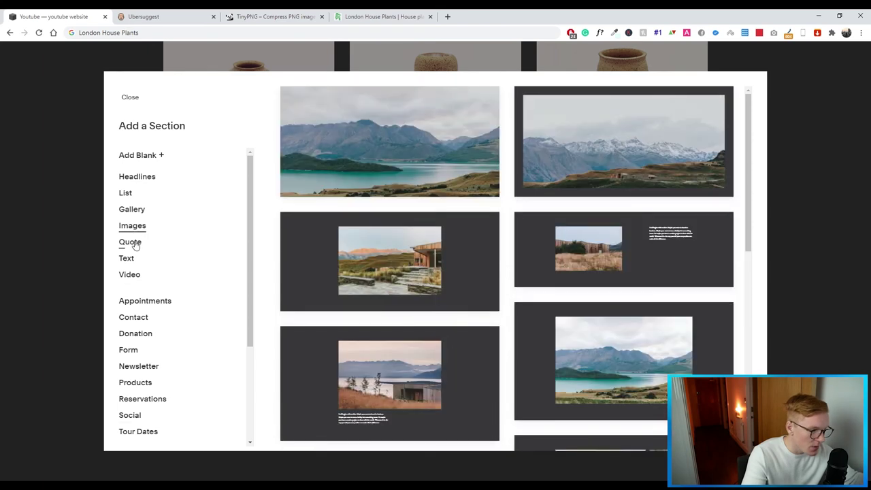
click(130, 242)
click(126, 263)
click(130, 274)
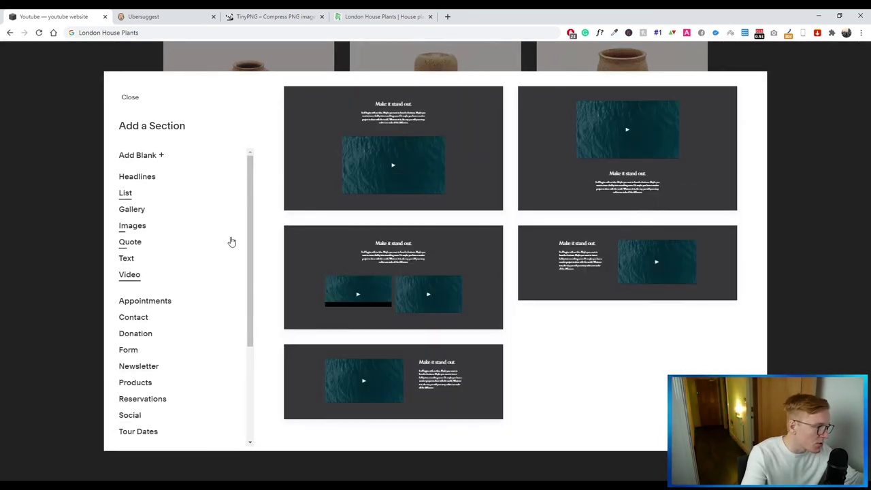
click(138, 227)
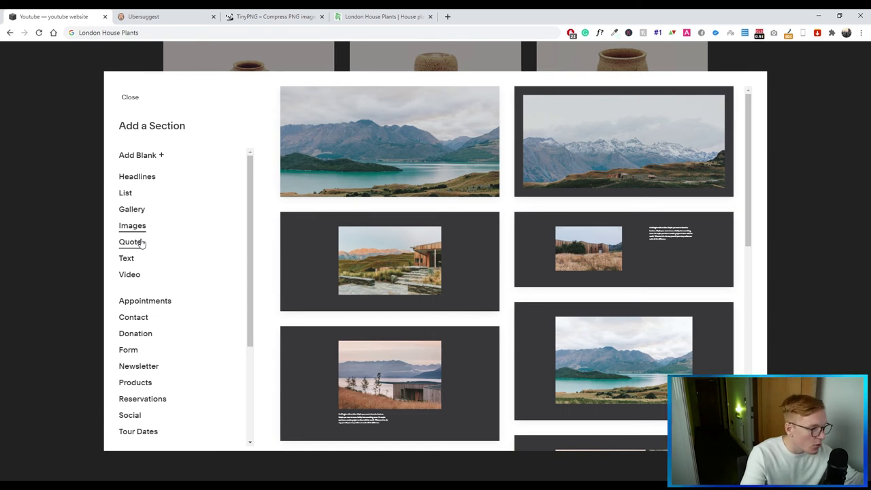
scroll(150, 250, down, 1)
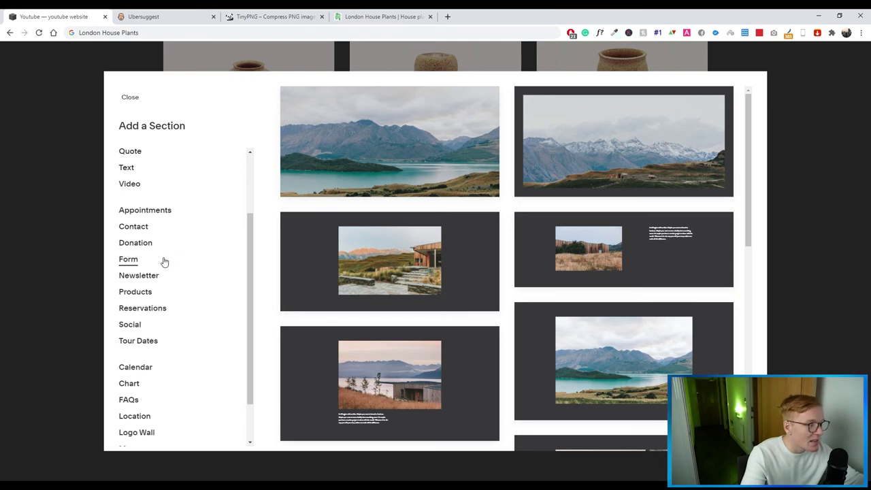
scroll(165, 266, down, 1)
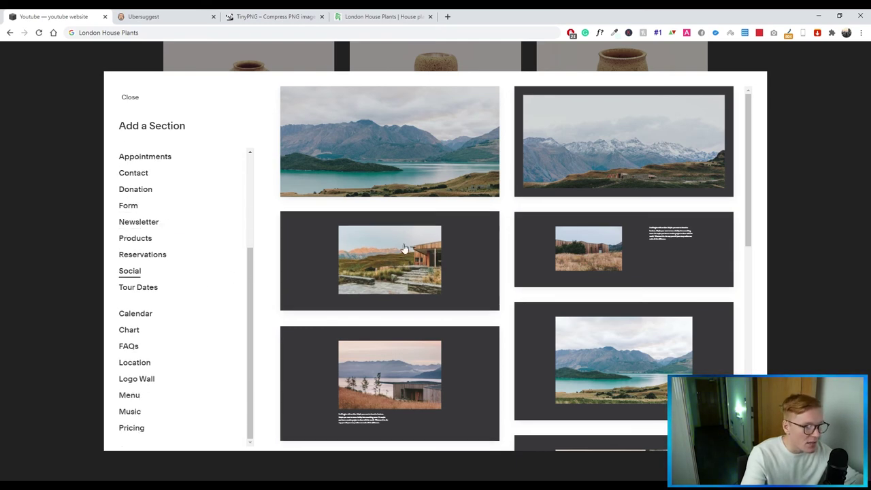
click(790, 93)
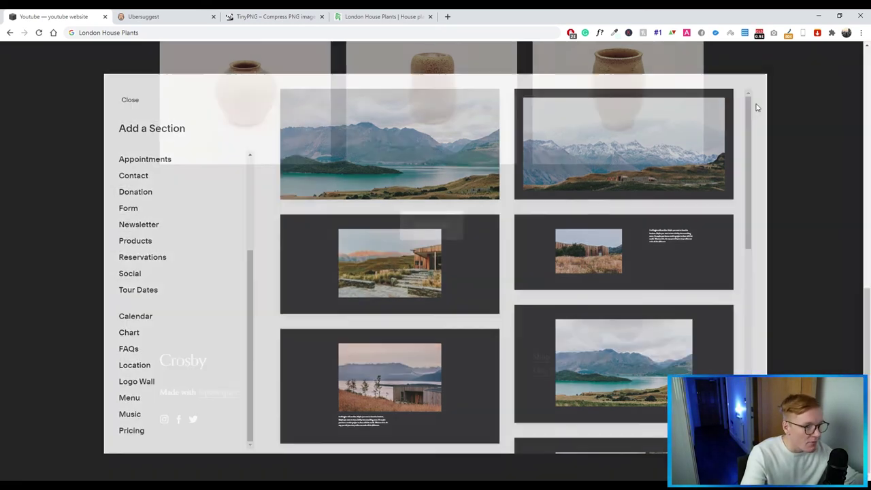
Step: Reopen the section picker below the products section and look through the Appointments, Headlines, Gallery and Images templates
scroll(597, 212, up, 5)
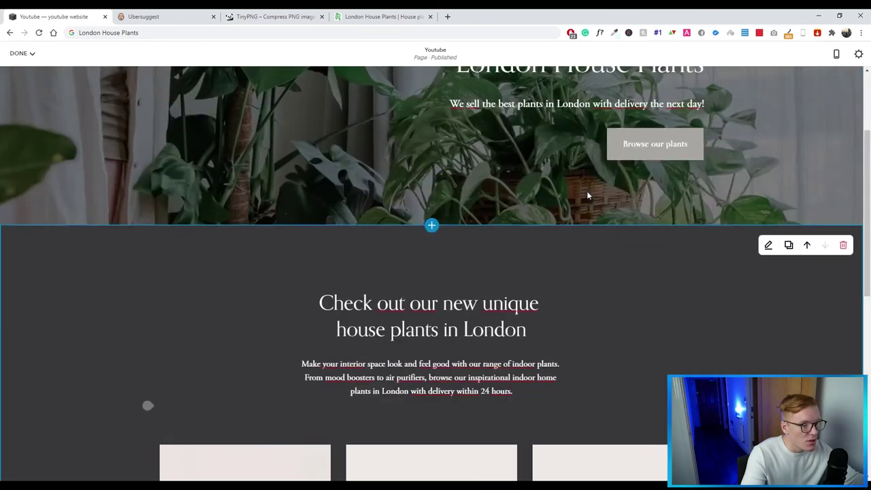
scroll(588, 196, up, 3)
scroll(571, 204, down, 9)
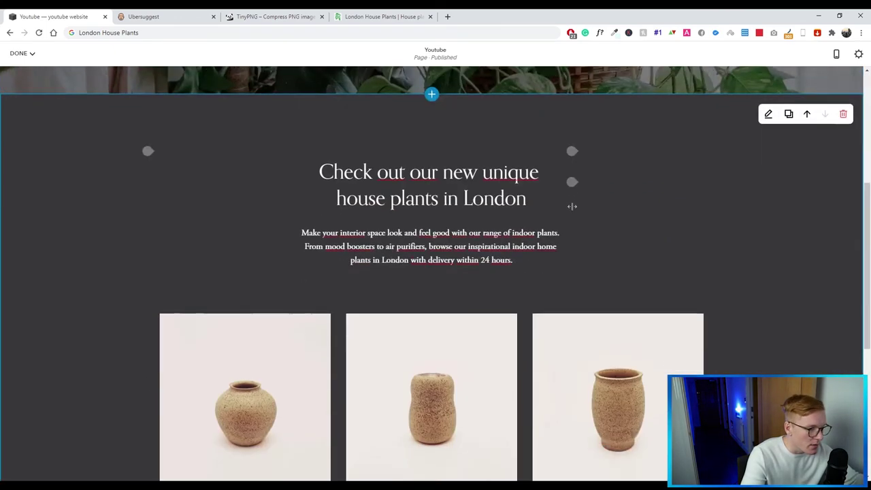
click(432, 316)
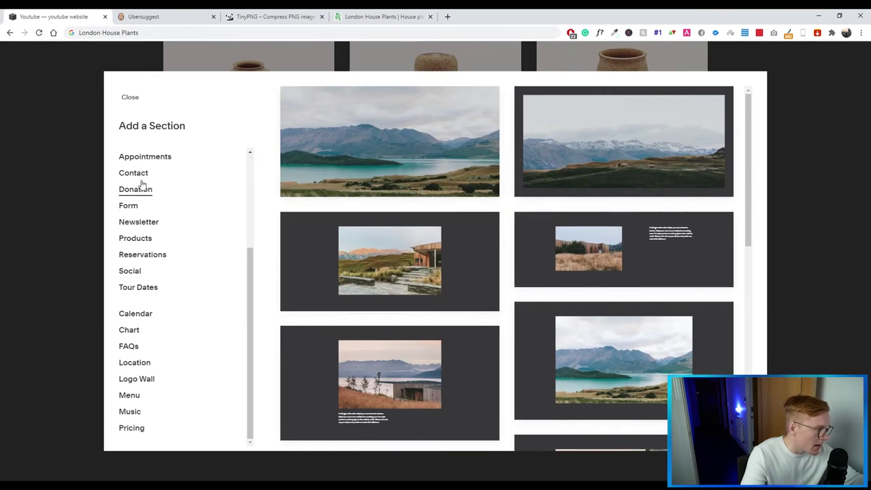
click(143, 161)
scroll(163, 224, up, 4)
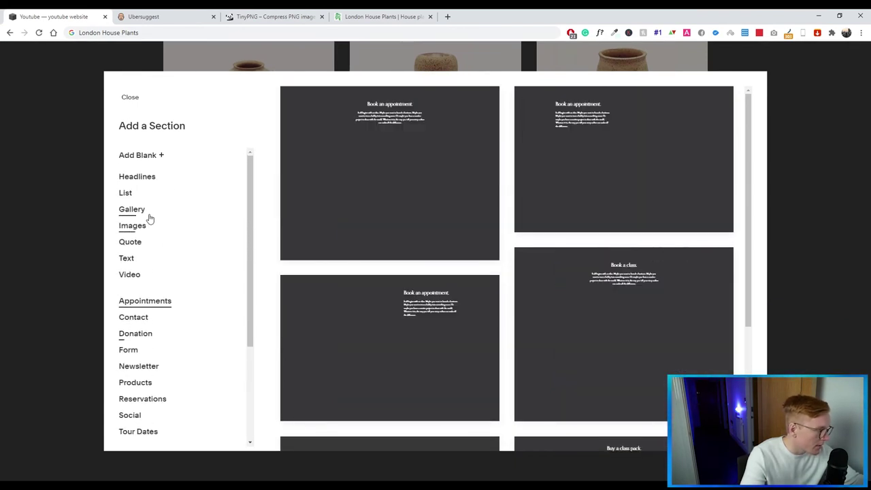
click(140, 177)
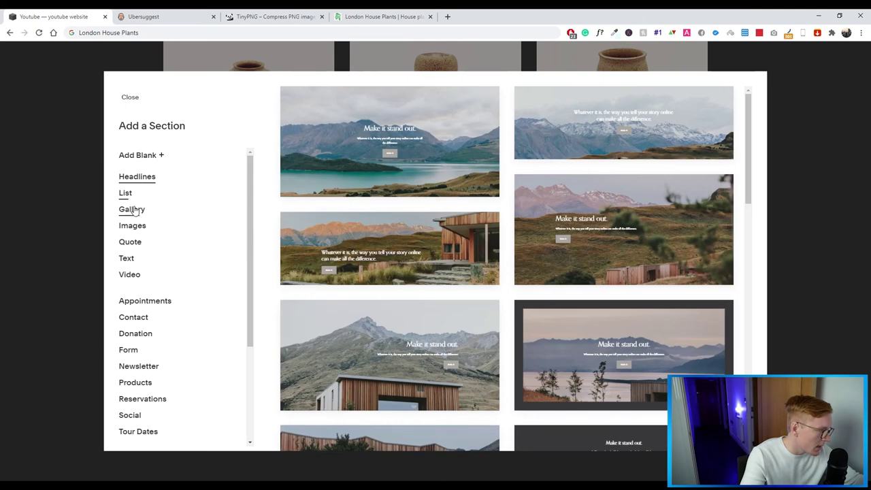
click(139, 209)
click(139, 229)
Step: Add a Text section with a left-aligned "Make it stand out." heading above three paragraphs, below the products section
click(144, 258)
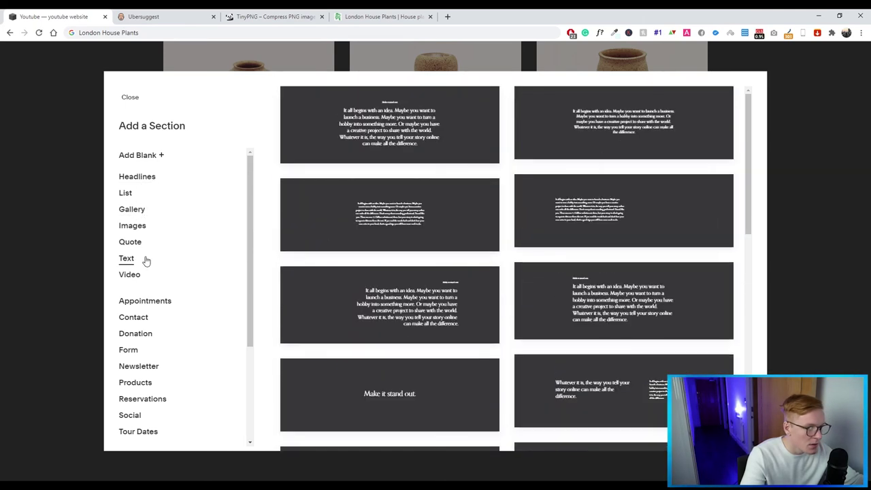
scroll(493, 204, down, 4)
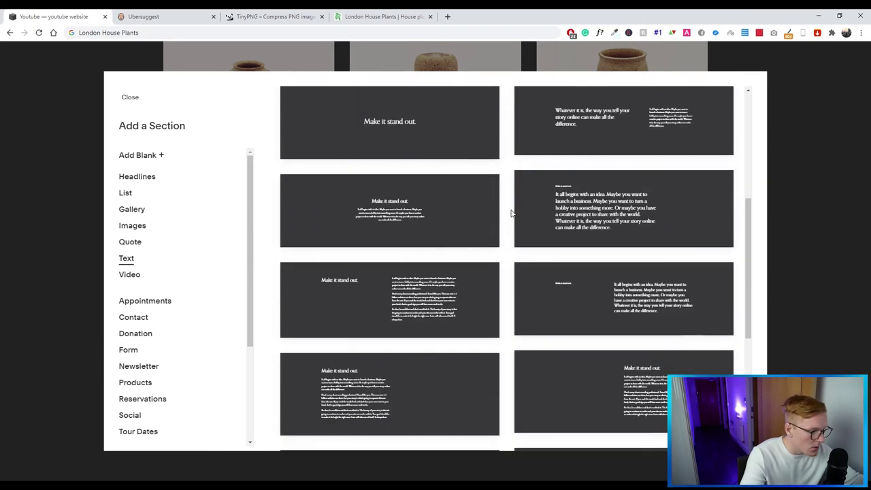
scroll(477, 238, down, 3)
scroll(490, 229, down, 2)
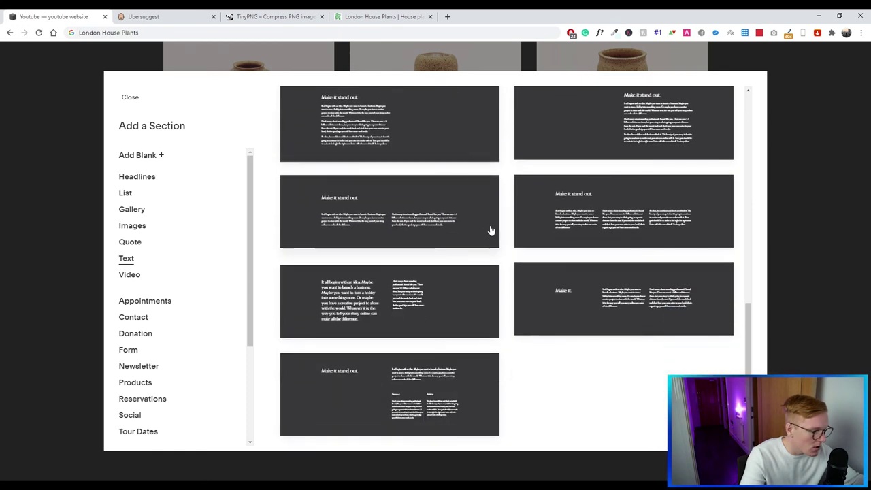
scroll(477, 233, up, 2)
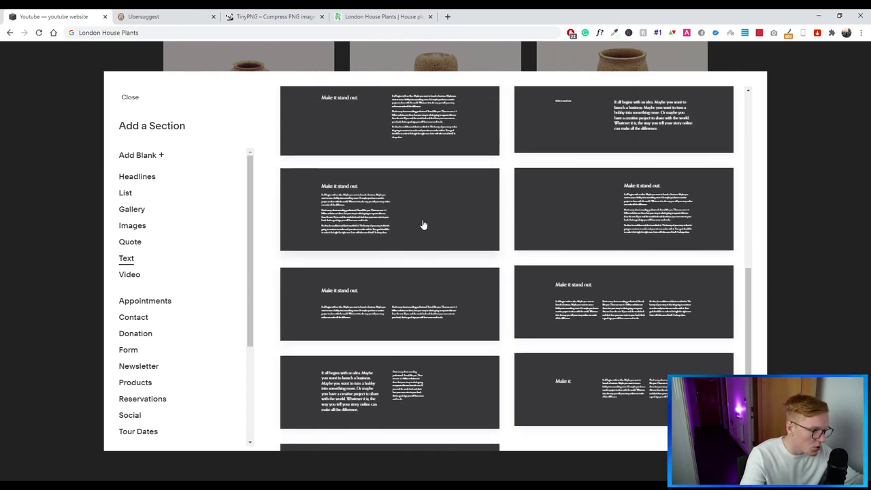
scroll(422, 235, up, 2)
click(397, 343)
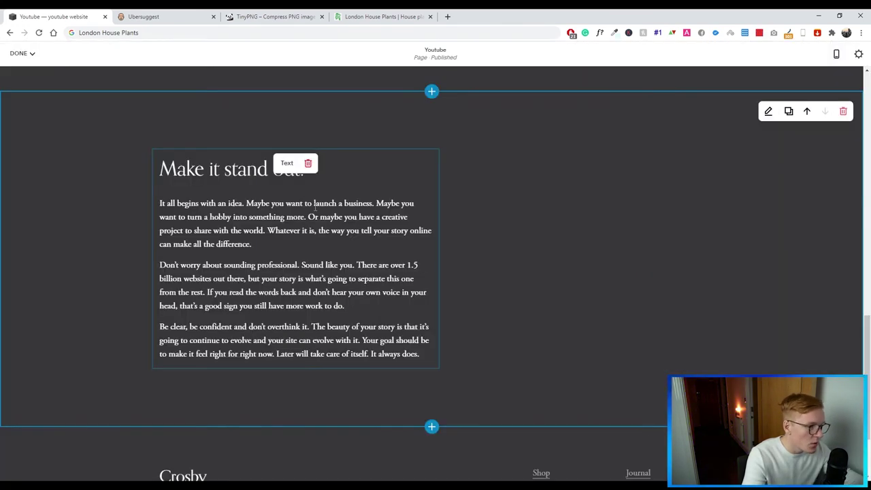
Step: Replace the new text section's heading with "New Plants Every Week" and leave text editing
scroll(280, 216, up, 2)
scroll(269, 254, up, 3)
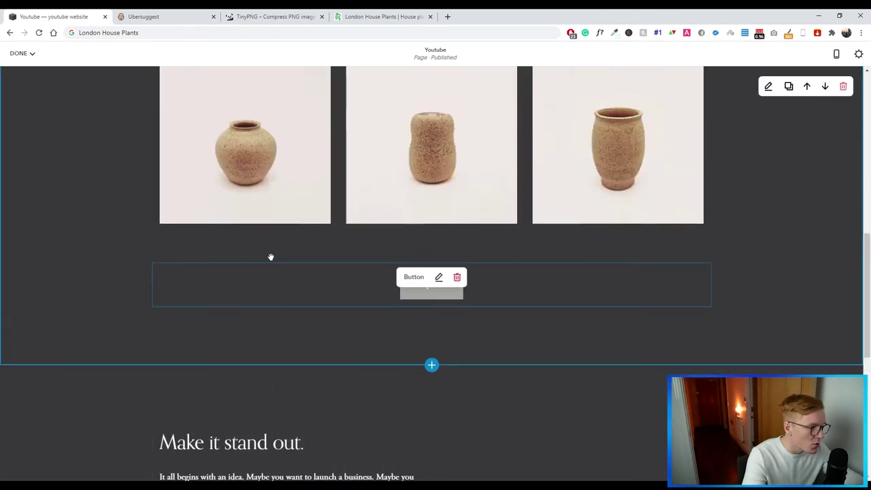
scroll(271, 259, down, 4)
scroll(265, 256, up, 4)
scroll(263, 253, up, 3)
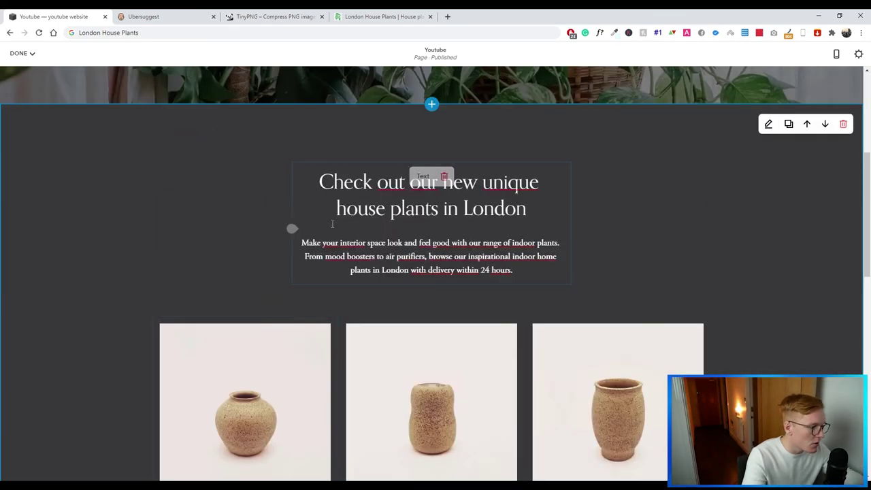
scroll(344, 251, down, 7)
click(232, 214)
triple_click(232, 214)
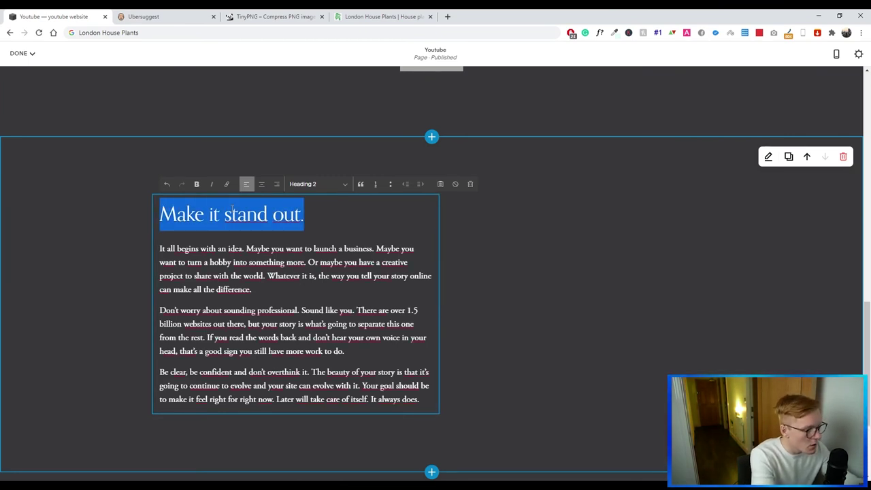
text(New Plants )
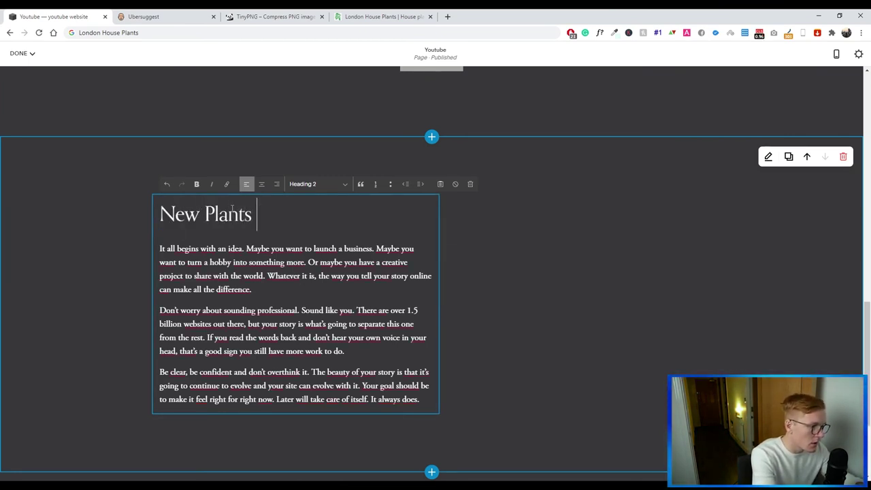
text(Every Week)
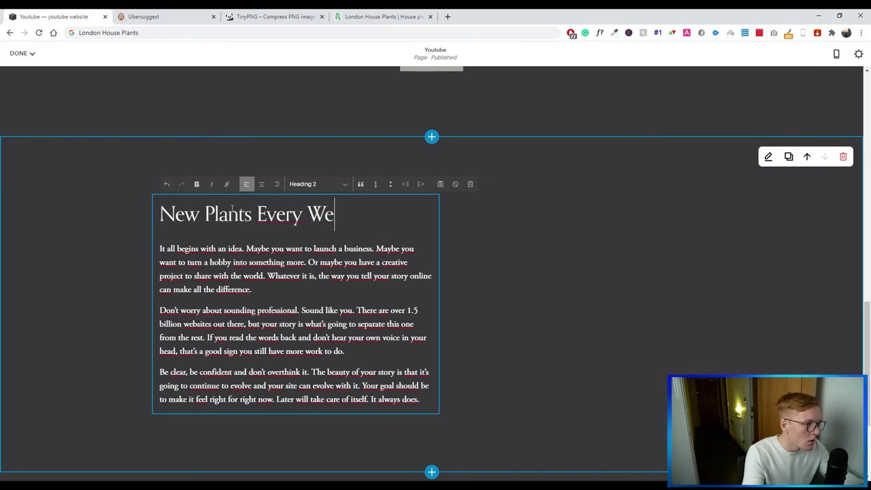
click(180, 249)
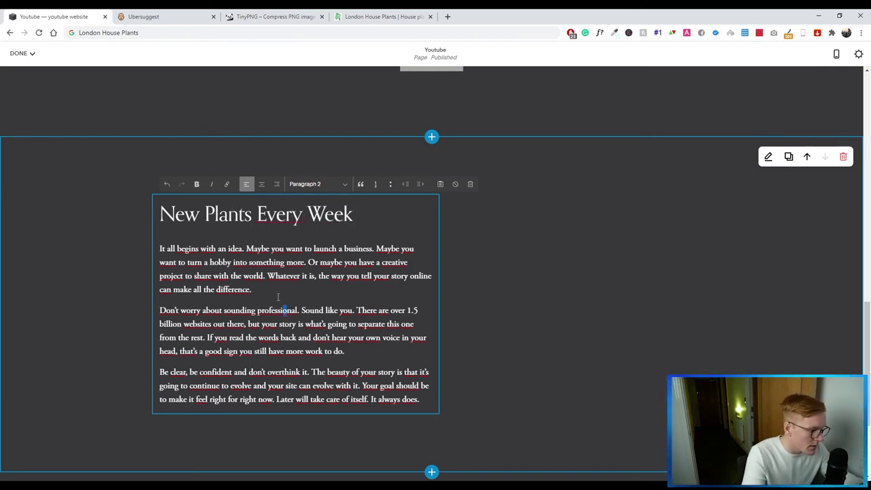
drag(284, 310, 277, 351)
click(531, 306)
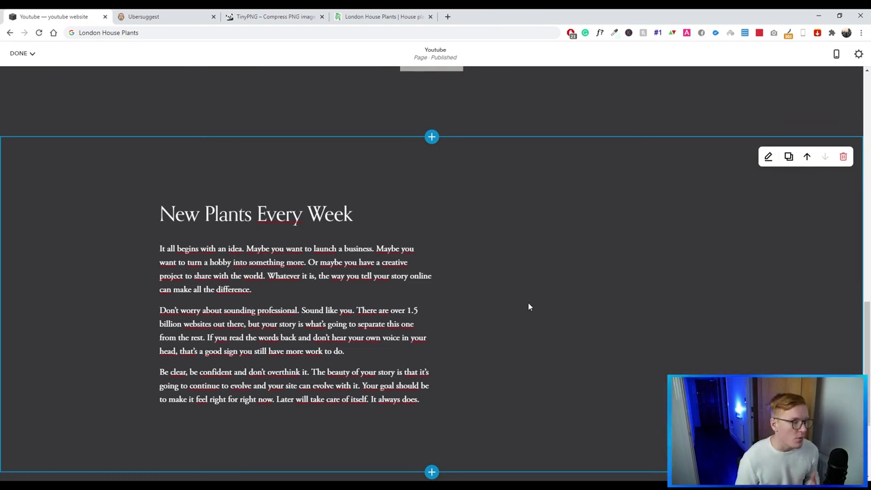
Step: Return to the hero section, highlight the "London House Plants" headline and put the text cursor at its start
scroll(528, 306, up, 10)
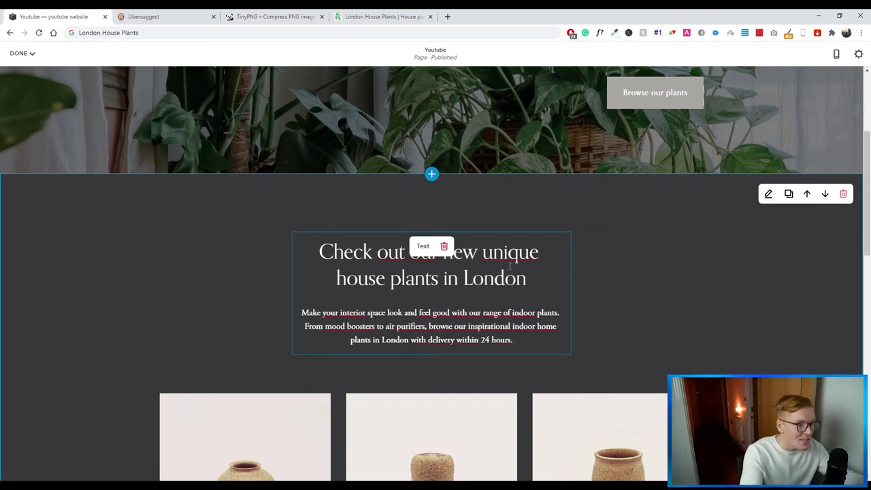
scroll(510, 267, up, 3)
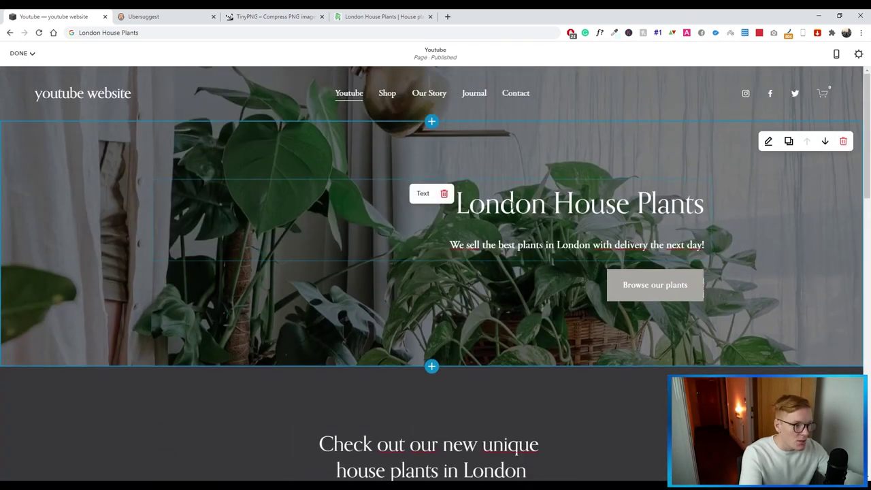
click(515, 204)
drag(456, 205, 704, 204)
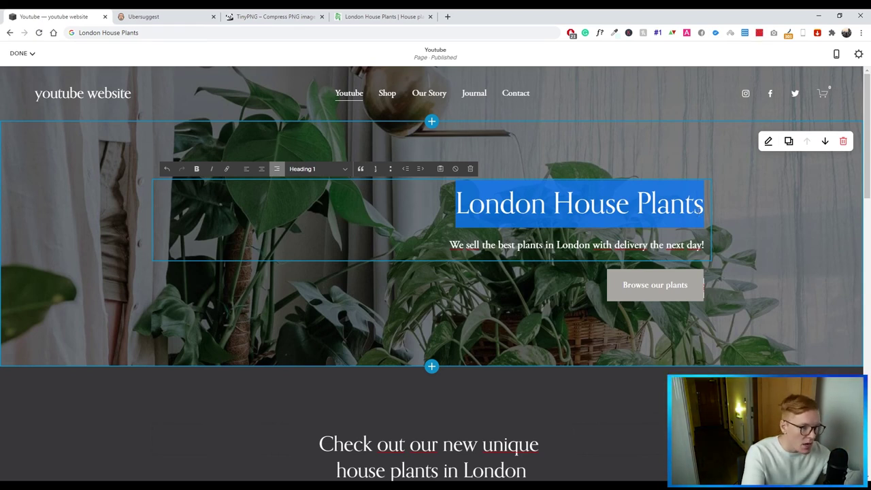
click(459, 200)
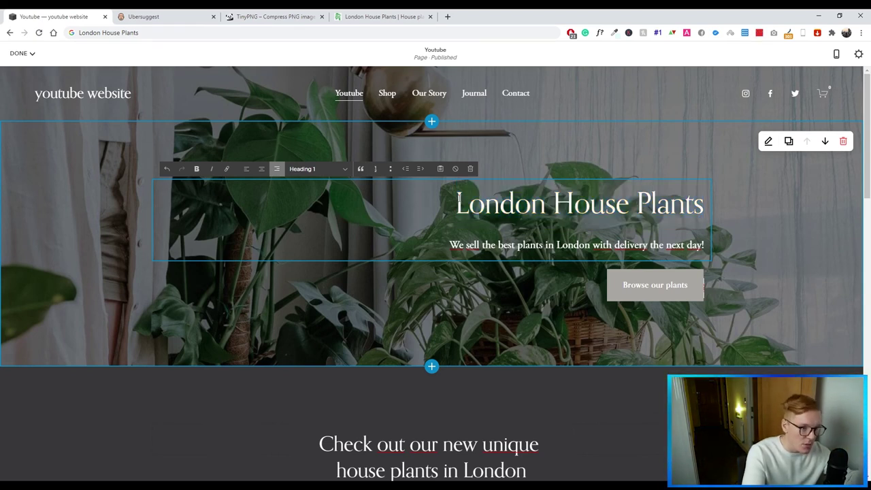
Step: Examine the "London House Plants" hero headline and the page content down to the "New Plants Every Week" section
drag(459, 199, 704, 205)
click(701, 205)
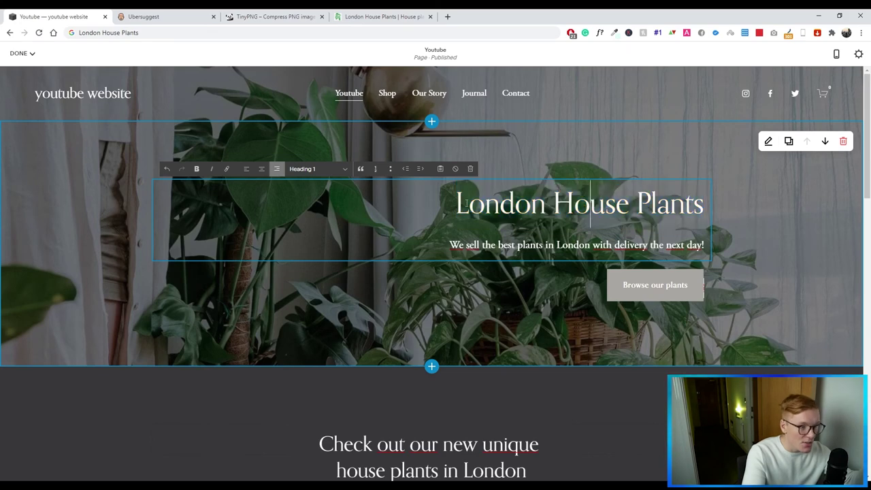
drag(456, 201, 730, 206)
click(704, 204)
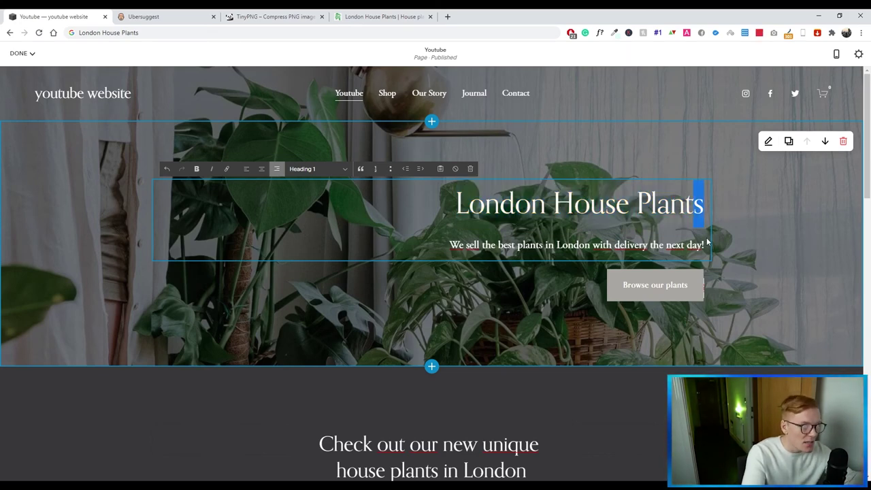
scroll(681, 251, down, 5)
scroll(605, 231, down, 2)
scroll(632, 254, down, 5)
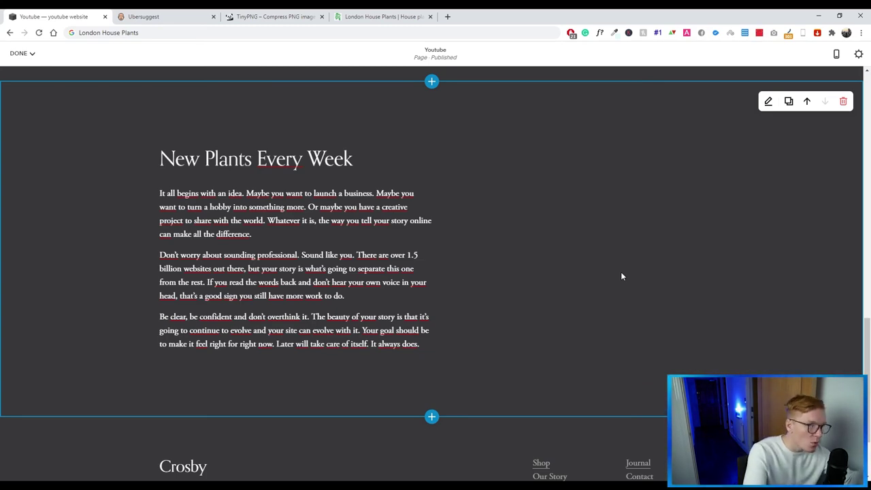
scroll(587, 239, up, 12)
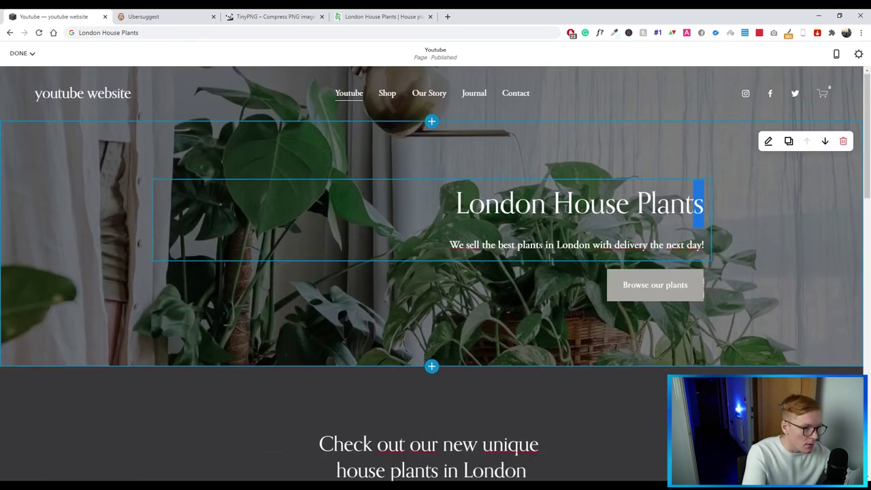
click(567, 209)
drag(457, 205, 632, 203)
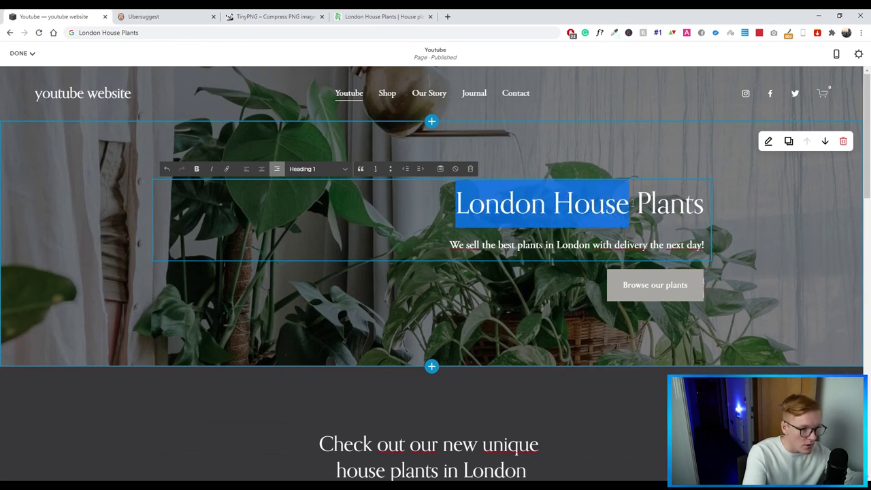
click(574, 204)
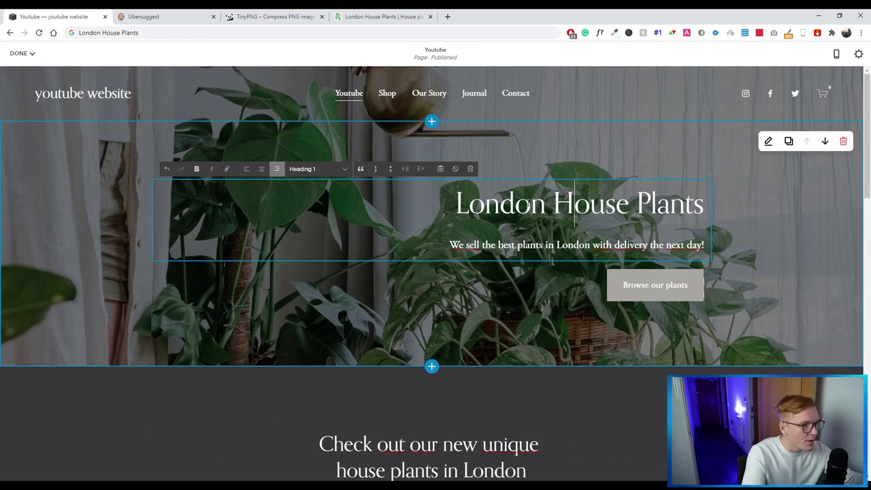
Step: Save the page edits and add a blank page named "London Pots" to the main navigation
mouse_move(16, 54)
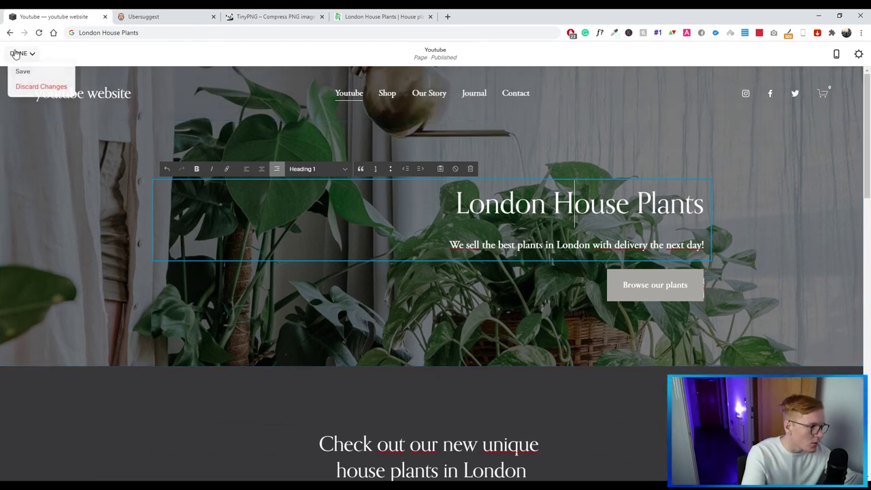
click(26, 71)
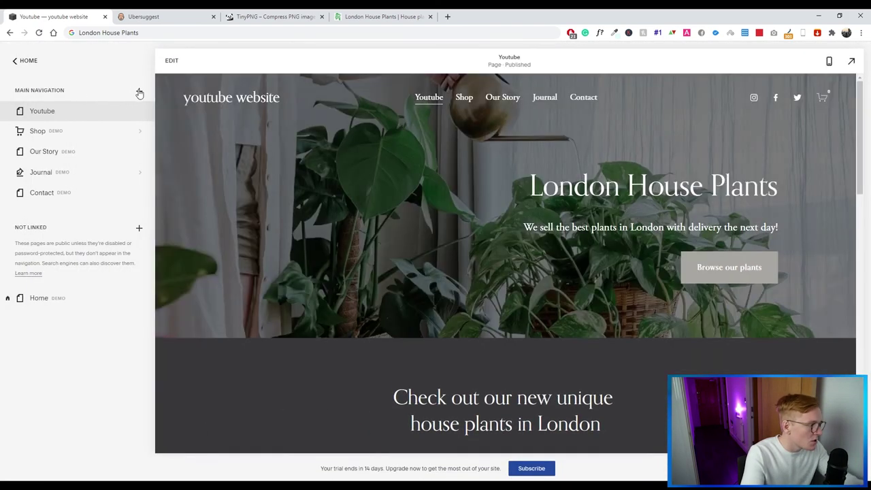
click(139, 90)
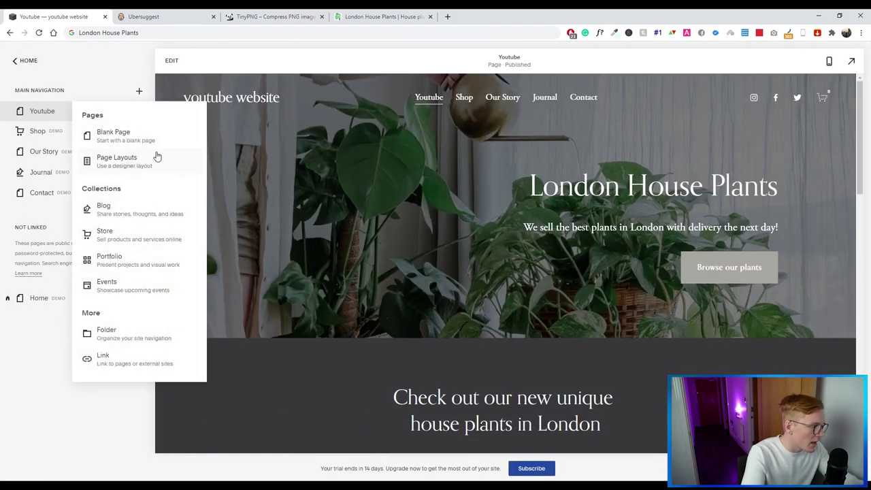
click(116, 136)
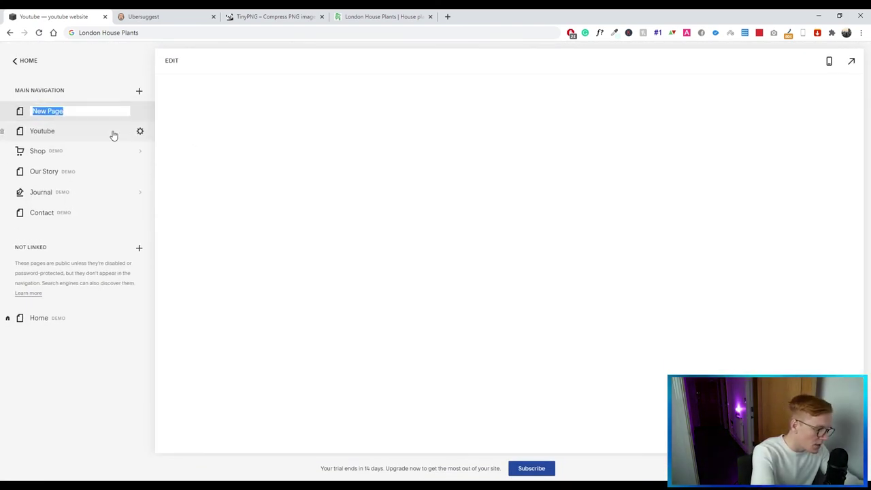
key(BackSpace)
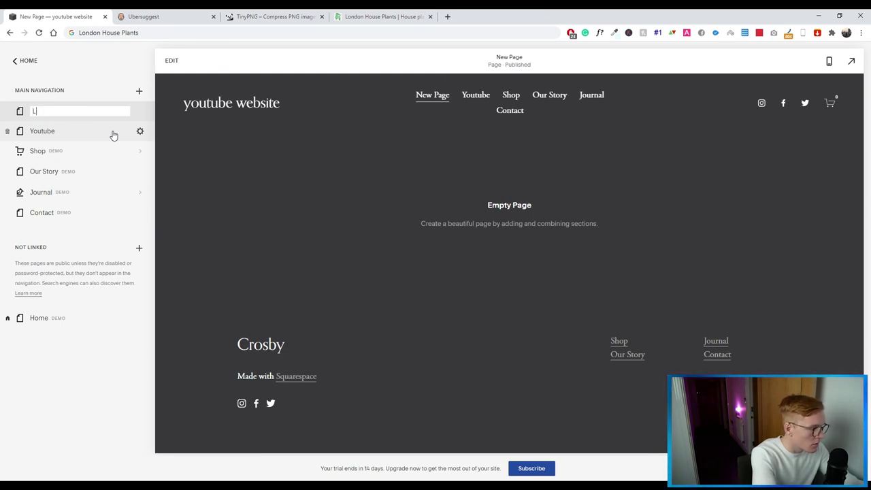
text(London Pots)
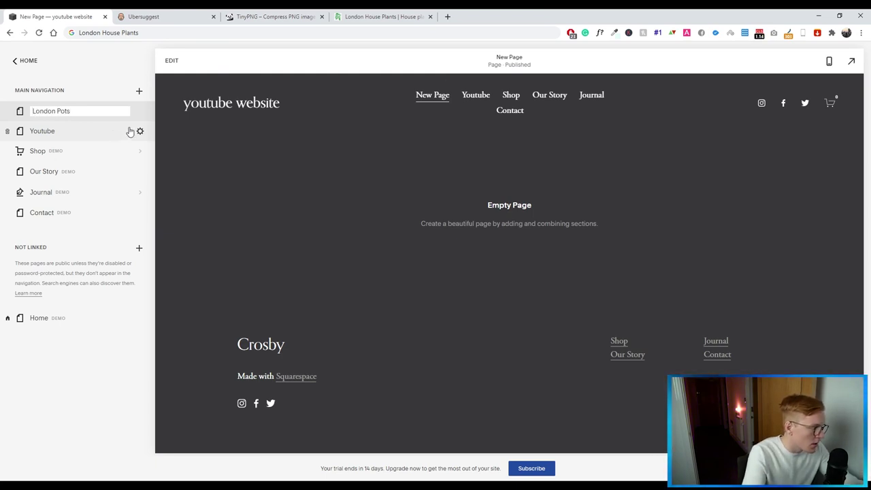
Step: Rename the Youtube page as "London Plants" through its page settings and keep it selected
click(140, 131)
key(Return)
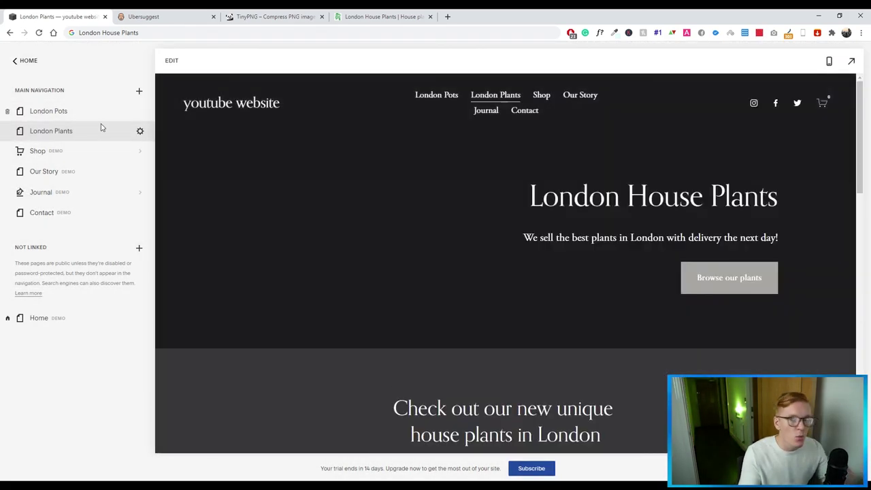
click(101, 127)
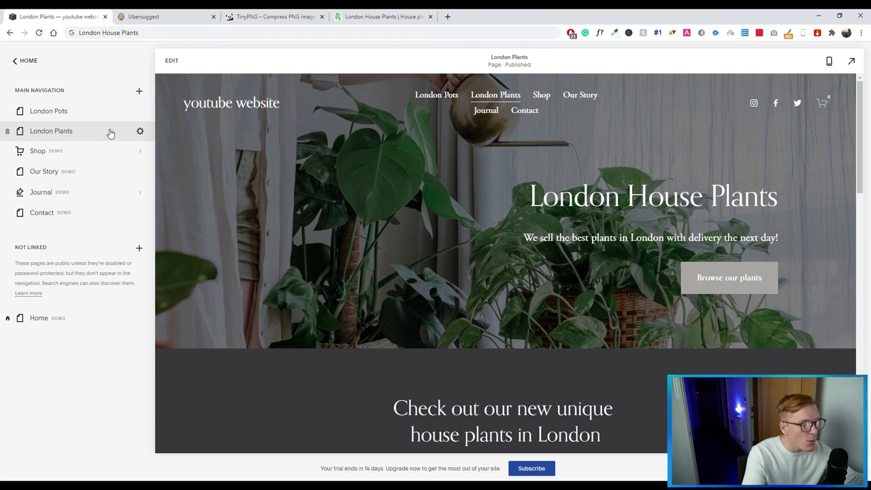
Step: Review the London Plants page down to its product images and open the London Pots page
scroll(388, 215, down, 2)
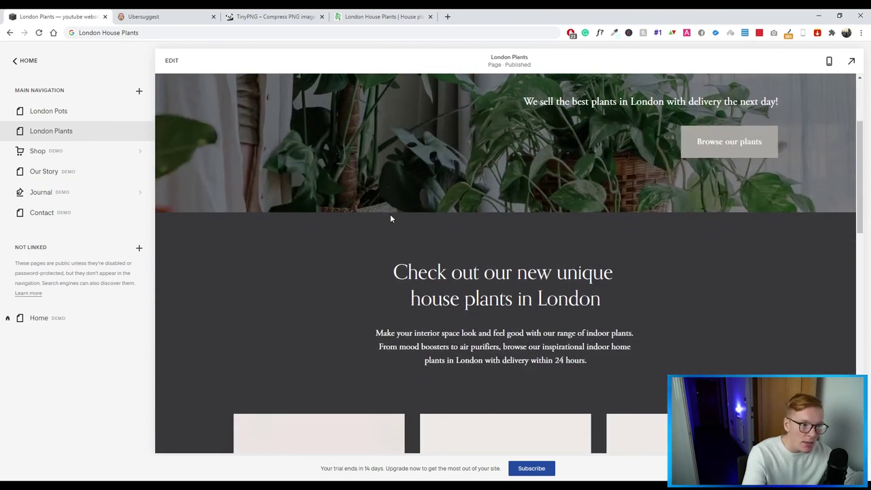
scroll(402, 230, down, 3)
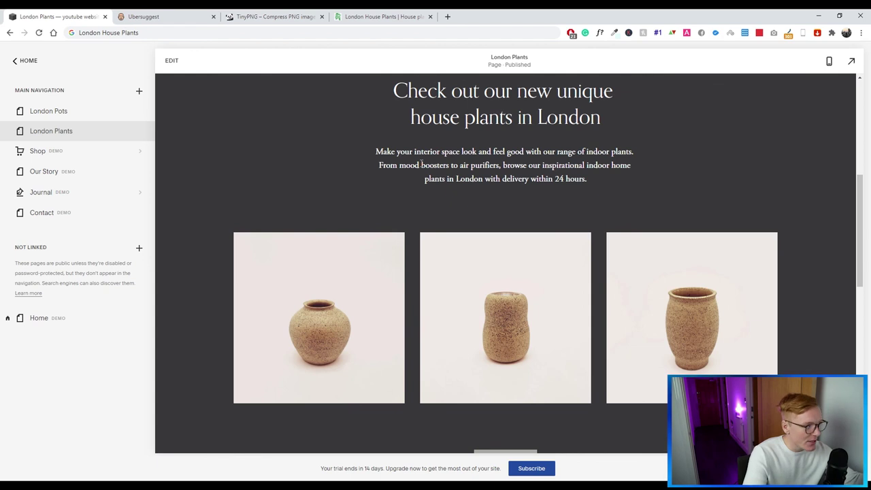
click(84, 119)
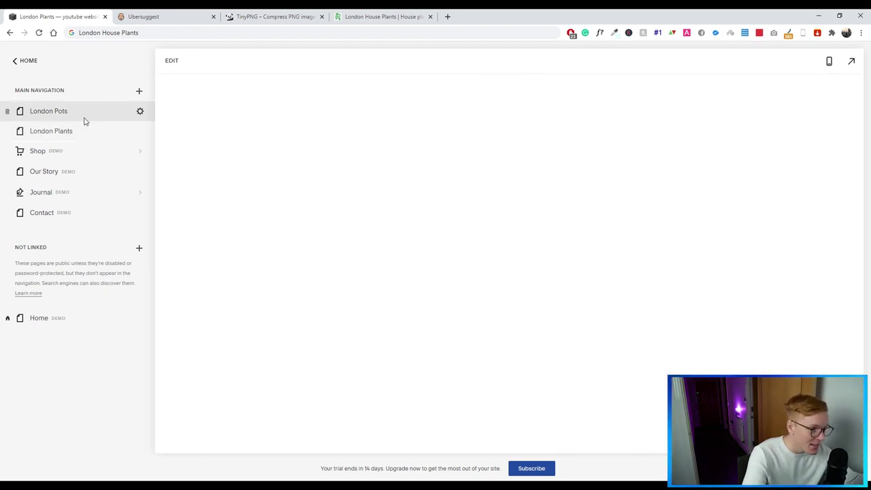